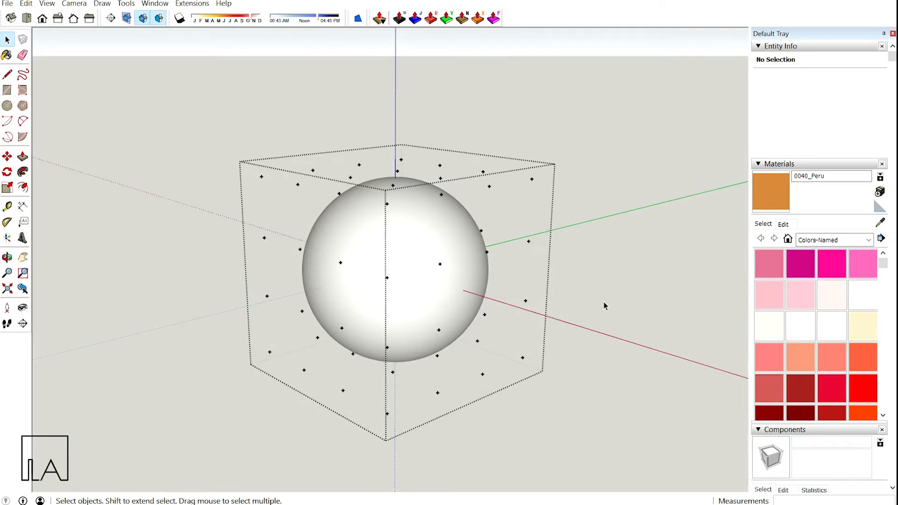
# Stretch the sphere into an egg shape by scaling its topmost layer of FFD control points to 2.00 along the blue axis
pyautogui.moveTo(198, 101); pyautogui.dragTo(568, 221)
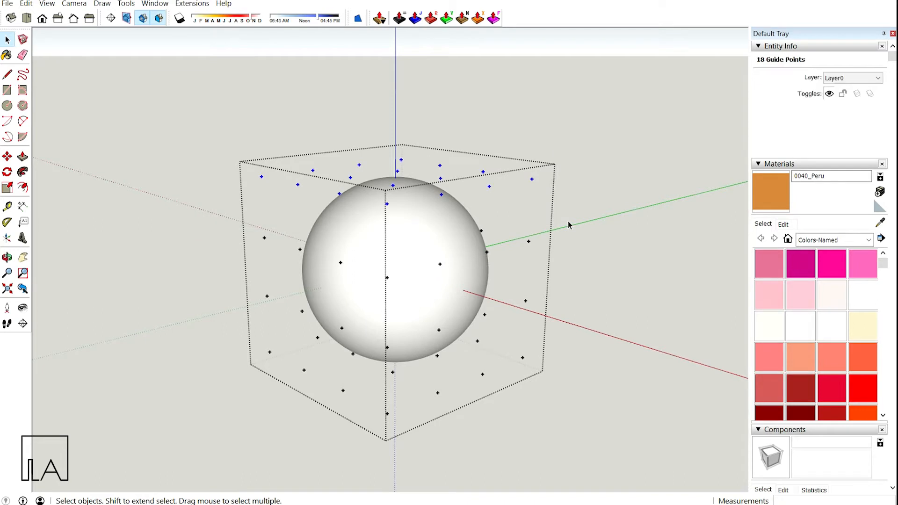
pyautogui.press('s')
pyautogui.moveTo(396, 176); pyautogui.dragTo(396, 113)
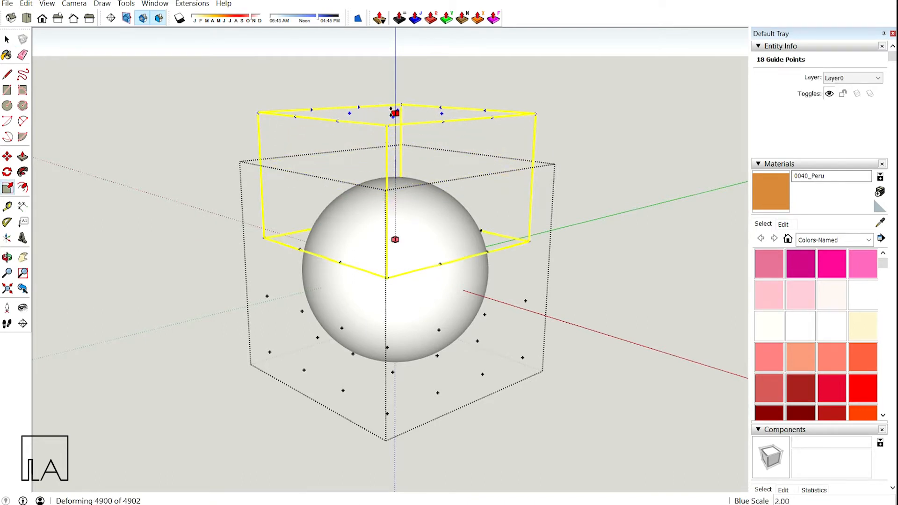
pyautogui.press('space')
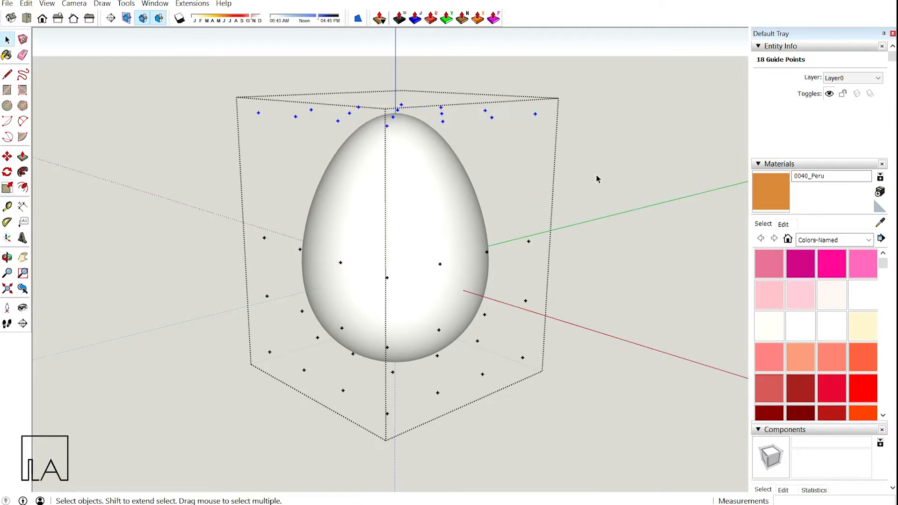
pyautogui.click(578, 199)
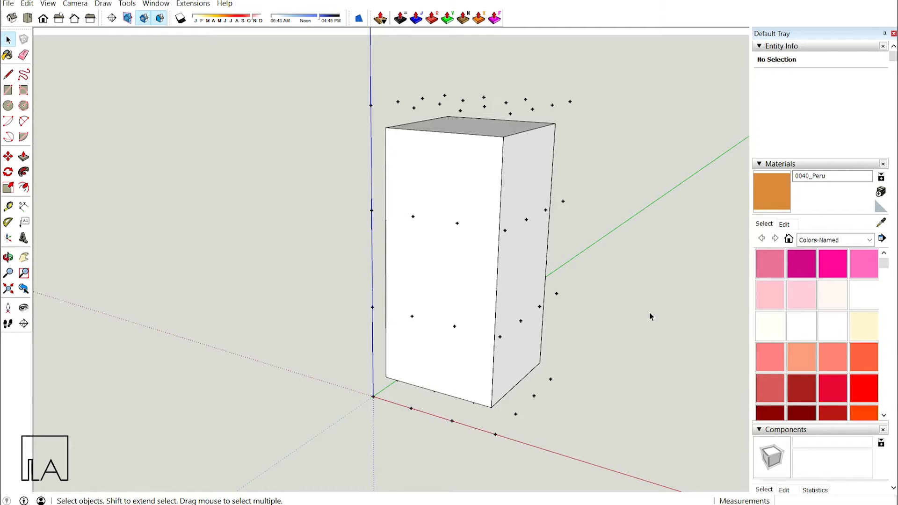
# Examine the FFD control points group surrounding the tall box
pyautogui.click(570, 101)
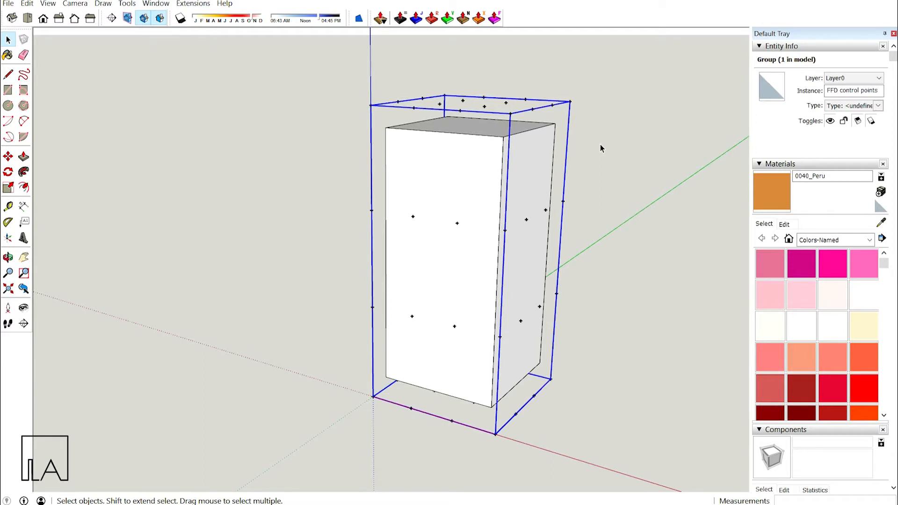
pyautogui.click(537, 168)
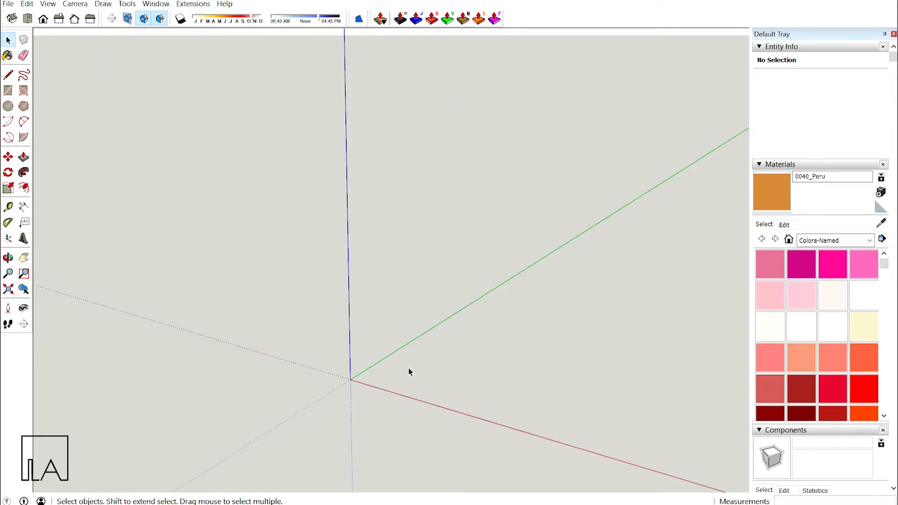
# Draw a 1' by 1' rectangle on the ground plane starting at the origin
pyautogui.press('r')
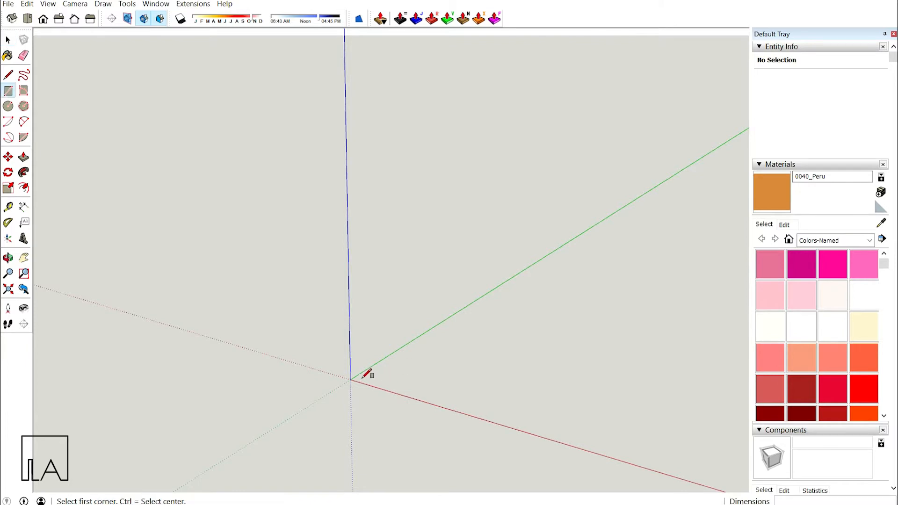
pyautogui.click(355, 377)
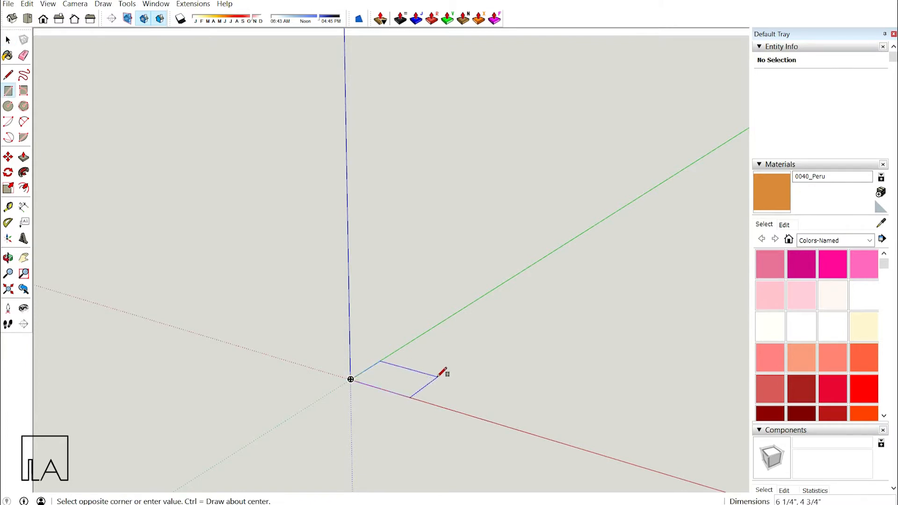
pyautogui.write("1',1'")
pyautogui.press('Return')
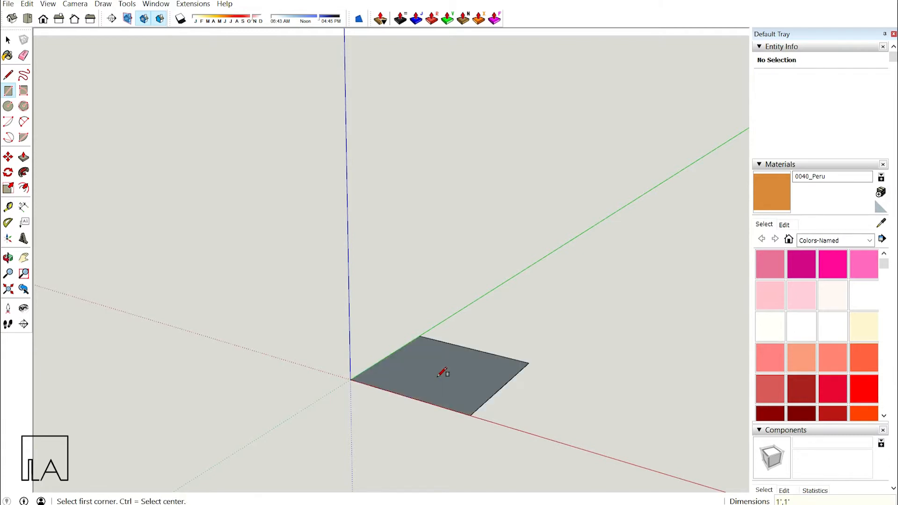
# Make a group from the square face and its edges
pyautogui.press('space')
pyautogui.click(458, 376)
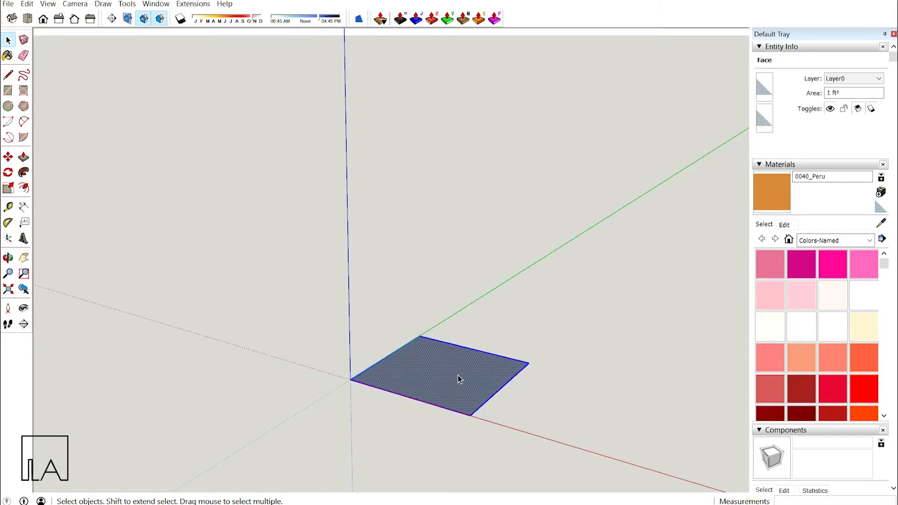
pyautogui.doubleClick(458, 376)
pyautogui.rightClick(458, 375)
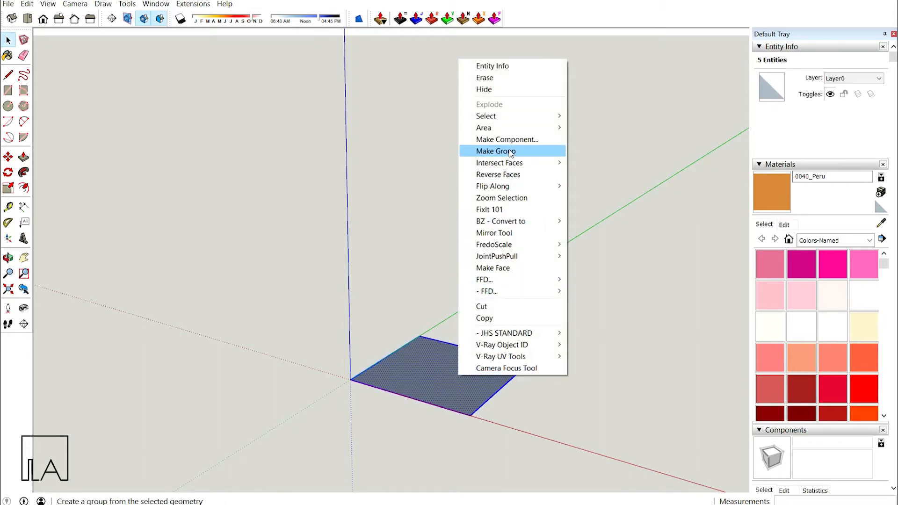
pyautogui.click(511, 151)
# Push/Pull the square face inside the group up 3' to form a tall box
pyautogui.doubleClick(467, 366)
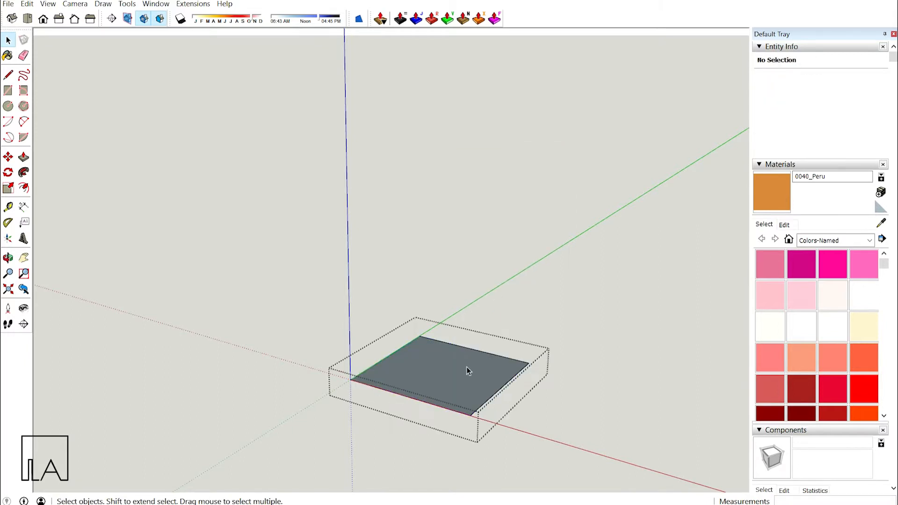
pyautogui.press('p')
pyautogui.click(472, 377)
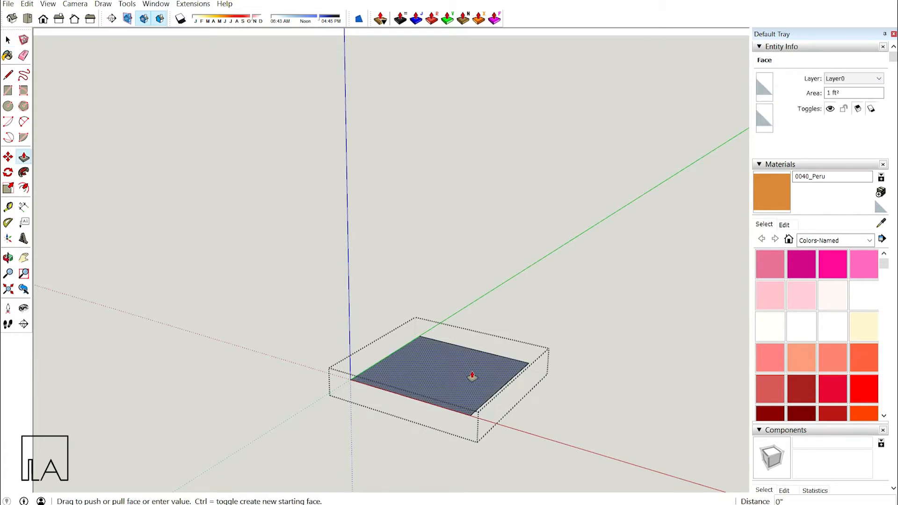
pyautogui.write('3')
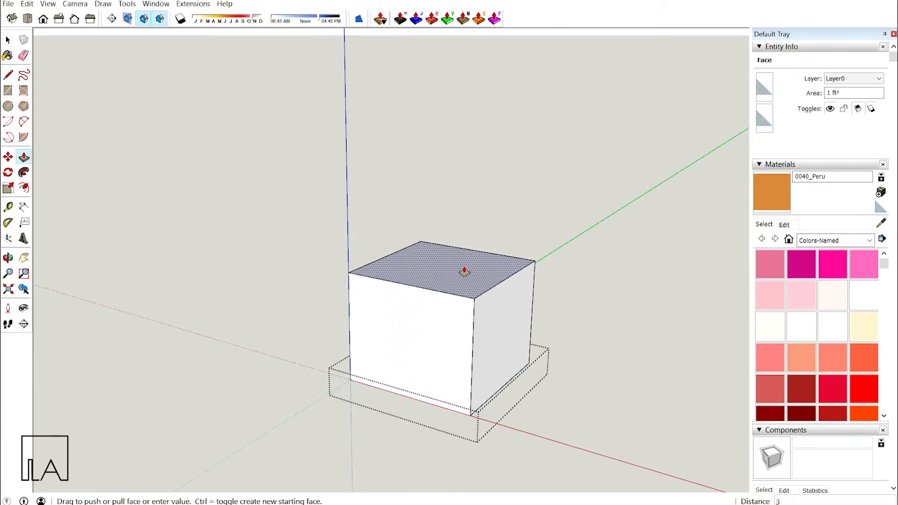
pyautogui.press('Return')
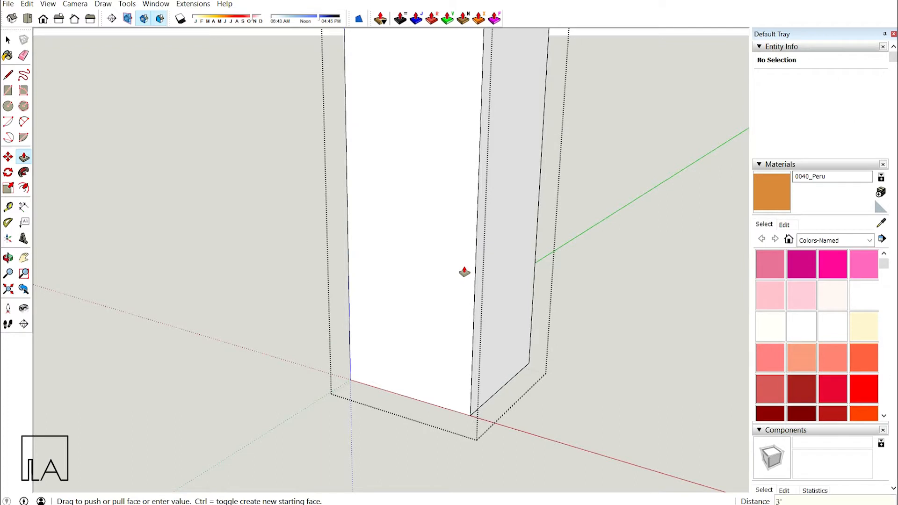
pyautogui.press('space')
# Start an NxN FFD on the tall box group
pyautogui.scroll(-2, 563, 254)
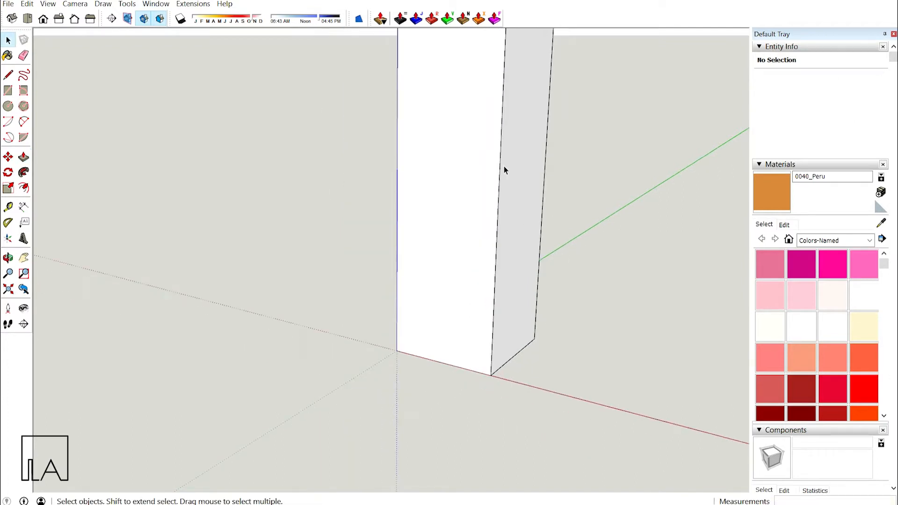
pyautogui.scroll(-4, 484, 237)
pyautogui.click(483, 239)
pyautogui.moveTo(483, 239)
pyautogui.mouseDown(button='middle')
pyautogui.moveTo(439, 190)
pyautogui.moveTo(423, 216)
pyautogui.moveTo(394, 189)
pyautogui.mouseUp(button='middle')
pyautogui.scroll(-1, 415, 210)
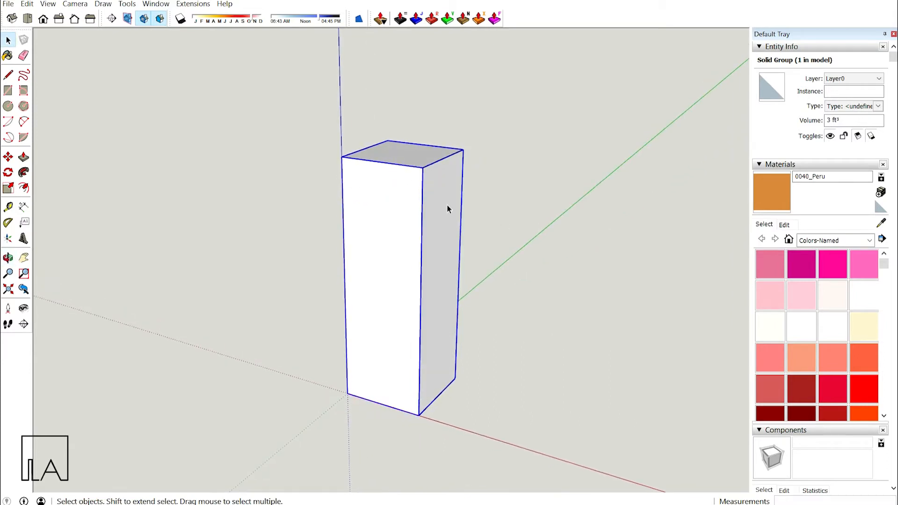
pyautogui.moveTo(403, 401); pyautogui.dragTo(427, 337, button='middle')
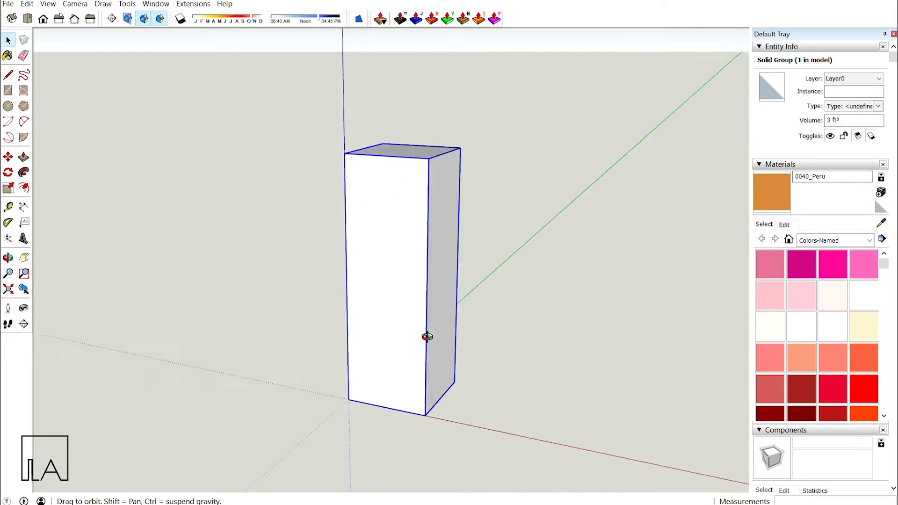
pyautogui.moveTo(397, 307); pyautogui.dragTo(400, 290, button='middle')
pyautogui.rightClick(405, 263)
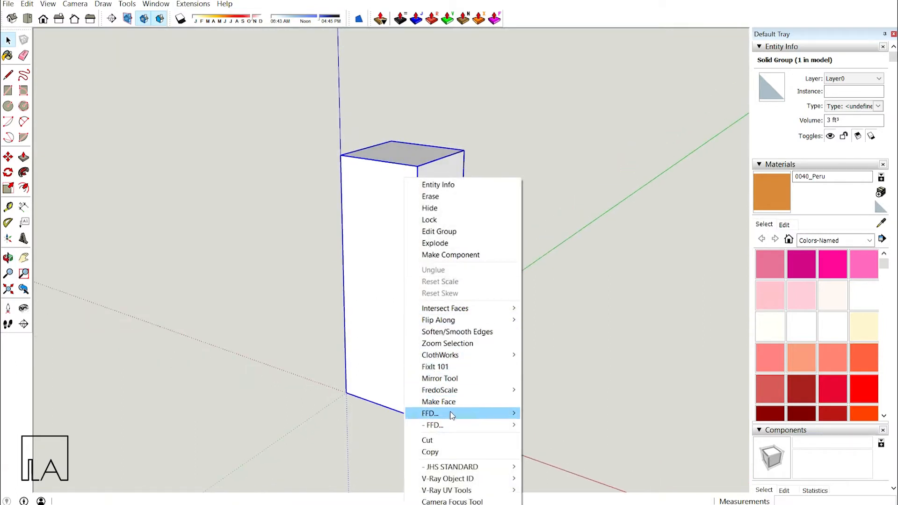
pyautogui.moveTo(452, 418)
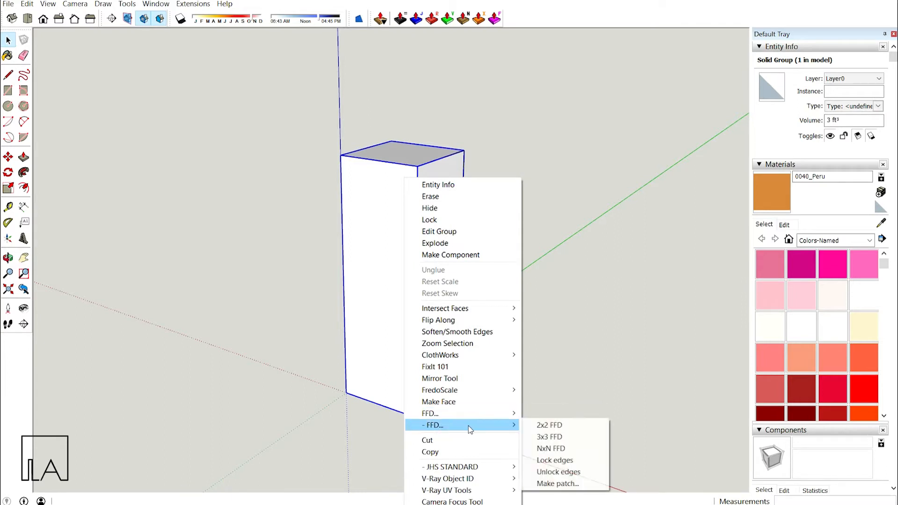
pyautogui.moveTo(501, 423)
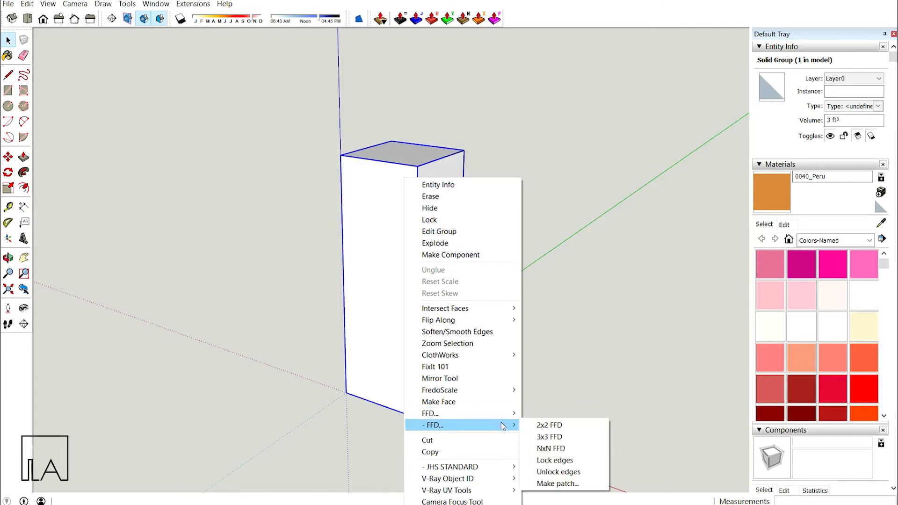
pyautogui.click(564, 451)
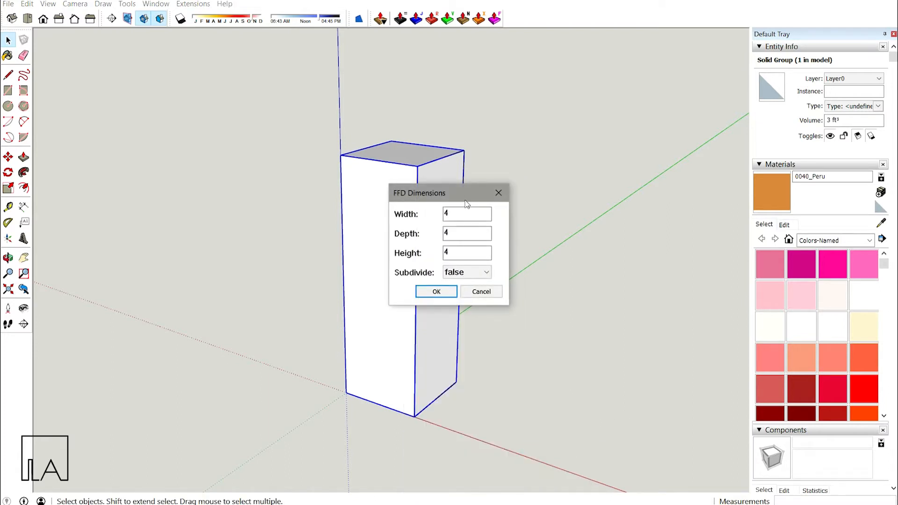
# Apply the FFD with width 1, depth 1, height 11 and subdivision set to true
pyautogui.moveTo(460, 193); pyautogui.dragTo(570, 157)
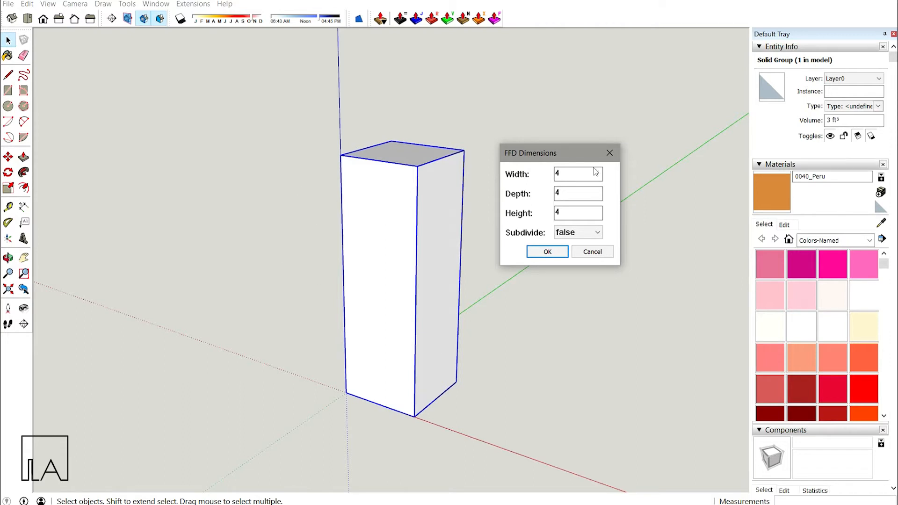
pyautogui.moveTo(578, 175); pyautogui.dragTo(493, 175)
pyautogui.write('1')
pyautogui.click(569, 197)
pyautogui.doubleClick(568, 197)
pyautogui.write('1')
pyautogui.doubleClick(574, 214)
pyautogui.write('11')
pyautogui.click(576, 235)
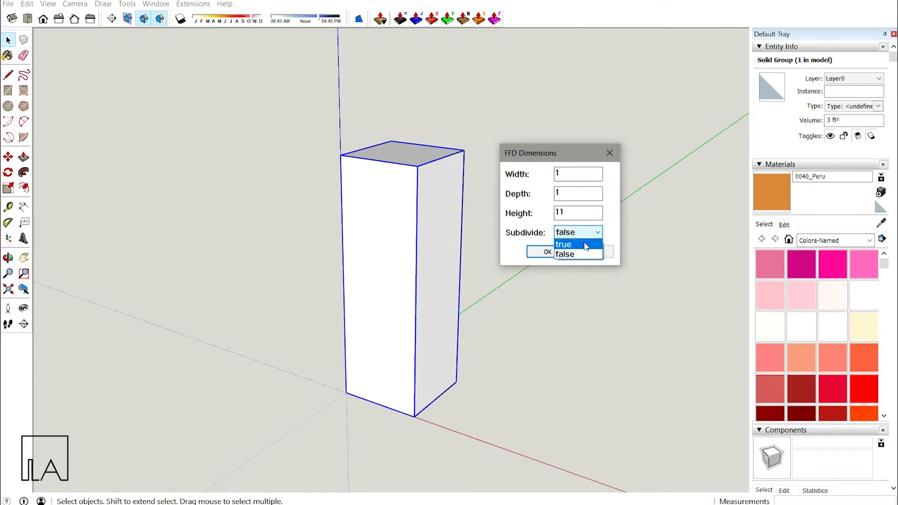
pyautogui.click(567, 243)
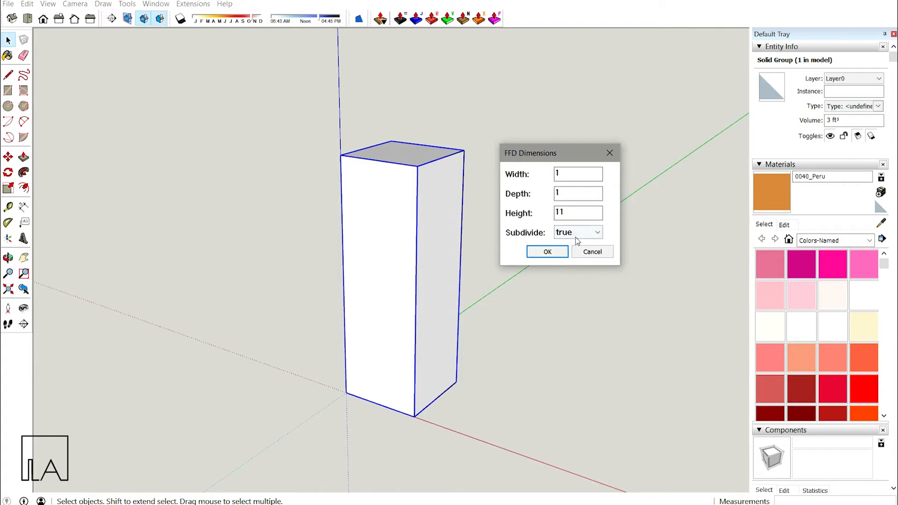
pyautogui.click(547, 253)
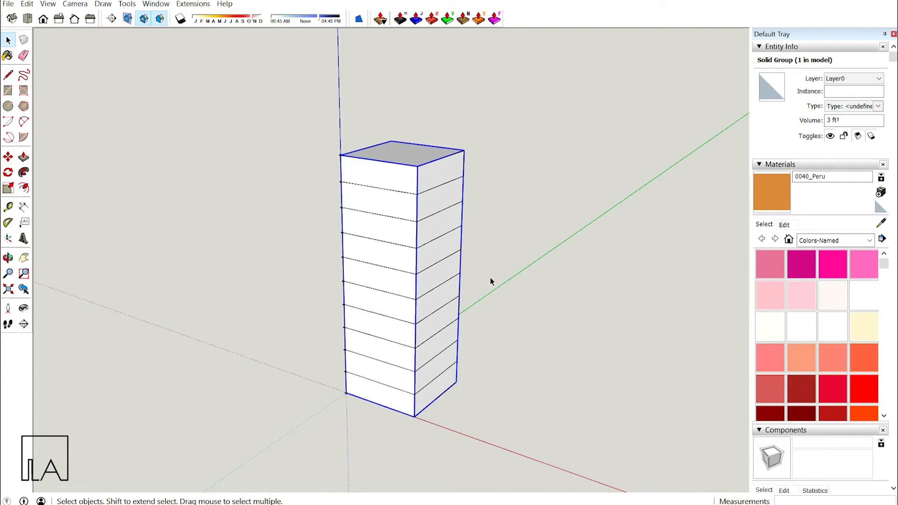
# Push/Pull alternate horizontal bands on one side of the subdivided box group inward and outward by varying depths
pyautogui.moveTo(392, 249); pyautogui.dragTo(341, 178, button='middle')
pyautogui.moveTo(415, 150); pyautogui.dragTo(395, 183, button='middle')
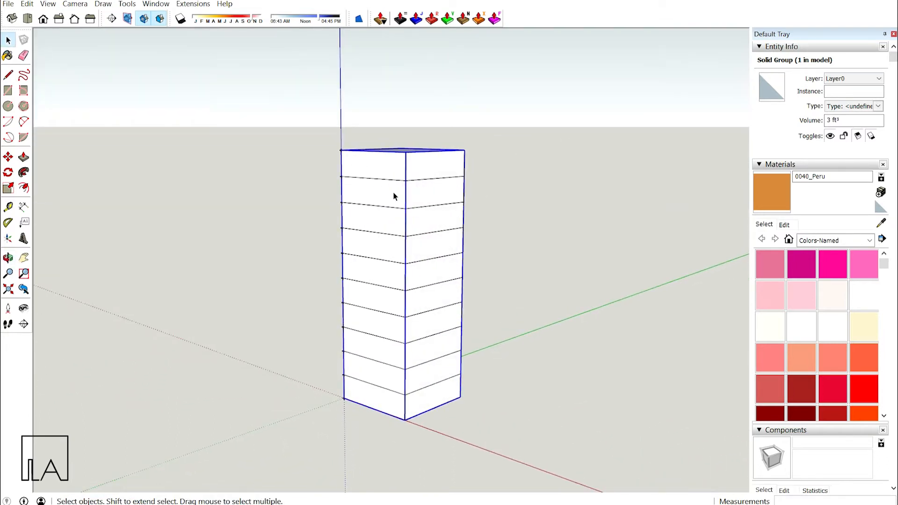
pyautogui.doubleClick(396, 175)
pyautogui.click(392, 176)
pyautogui.press('p')
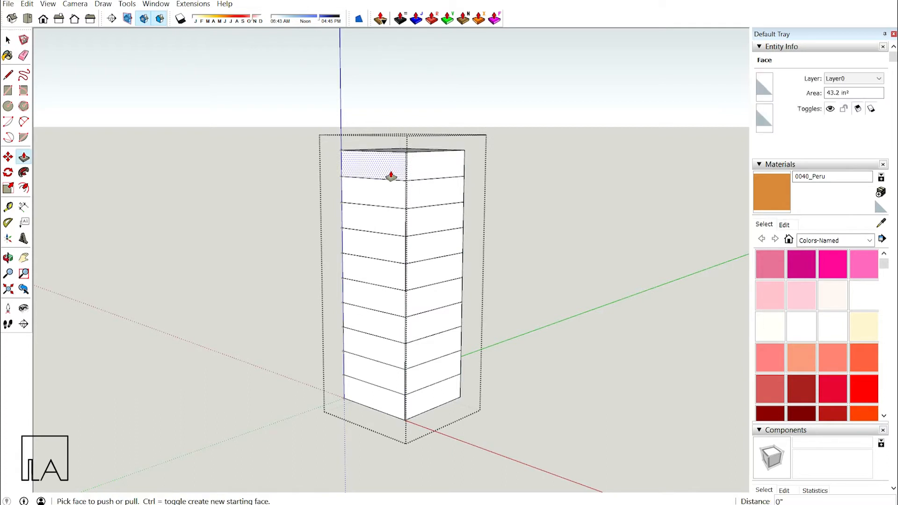
pyautogui.moveTo(391, 176); pyautogui.dragTo(403, 173)
pyautogui.moveTo(381, 235); pyautogui.dragTo(404, 230)
pyautogui.moveTo(381, 276); pyautogui.dragTo(416, 274)
pyautogui.moveTo(388, 313); pyautogui.dragTo(375, 327)
pyautogui.moveTo(415, 383)
pyautogui.mouseDown()
pyautogui.moveTo(407, 397)
pyautogui.moveTo(416, 401)
pyautogui.mouseUp()
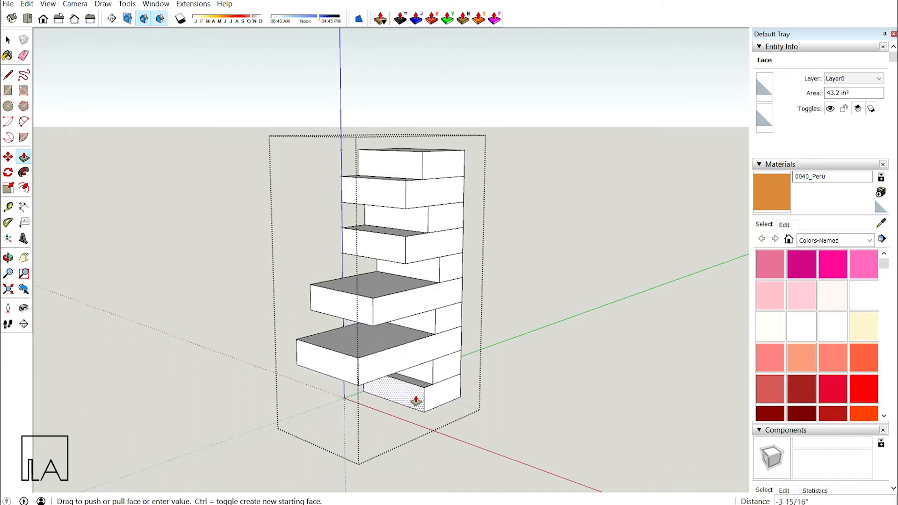
pyautogui.press('space')
pyautogui.click(515, 288)
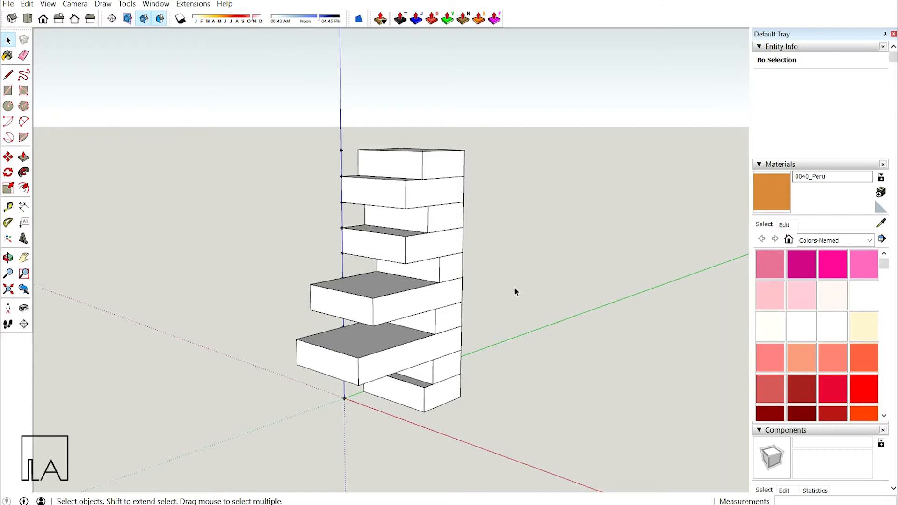
pyautogui.moveTo(514, 288); pyautogui.dragTo(324, 282, button='middle')
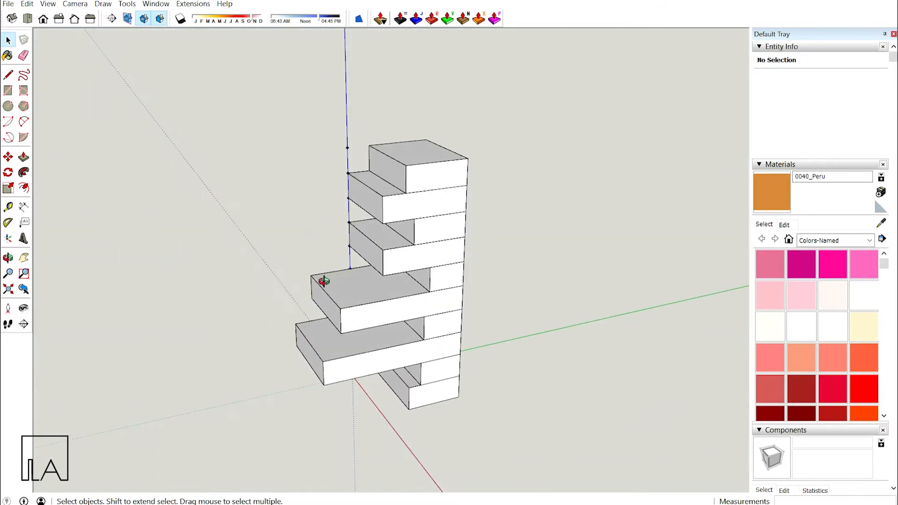
pyautogui.scroll(-2, 419, 195)
pyautogui.moveTo(420, 195); pyautogui.dragTo(612, 237, button='middle')
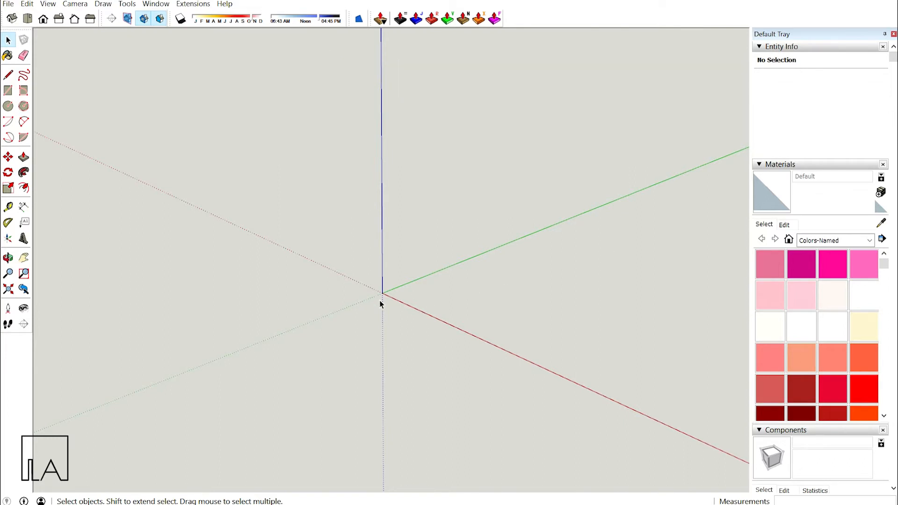
# Draw a vertical circle with a 1' radius centred on the origin, facing the green axis
pyautogui.scroll(4, 380, 301)
pyautogui.scroll(4, 400, 284)
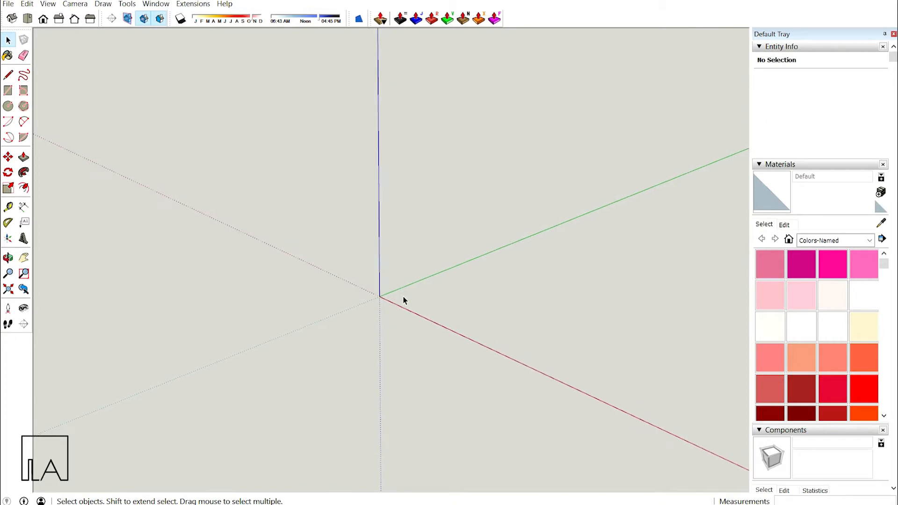
pyautogui.keyDown('shift'); pyautogui.moveTo(402, 299); pyautogui.dragTo(478, 269, button='middle'); pyautogui.keyUp('shift')
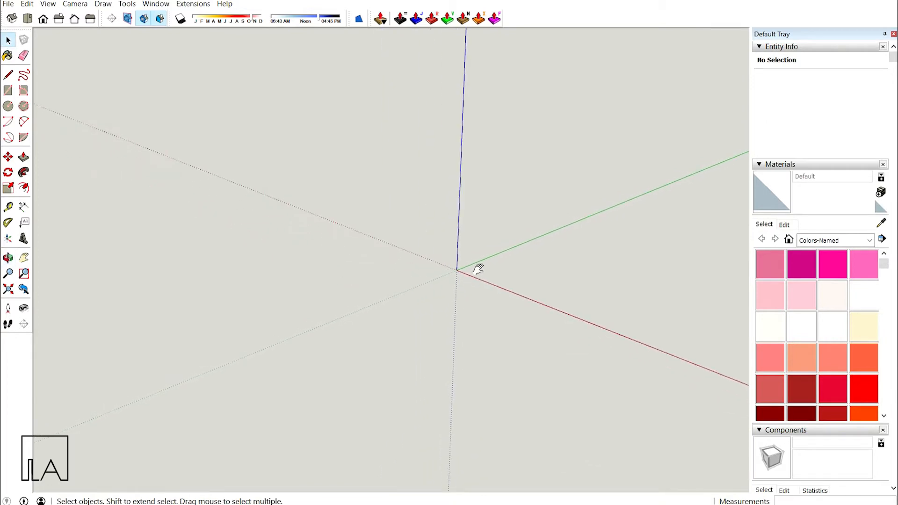
pyautogui.press('c')
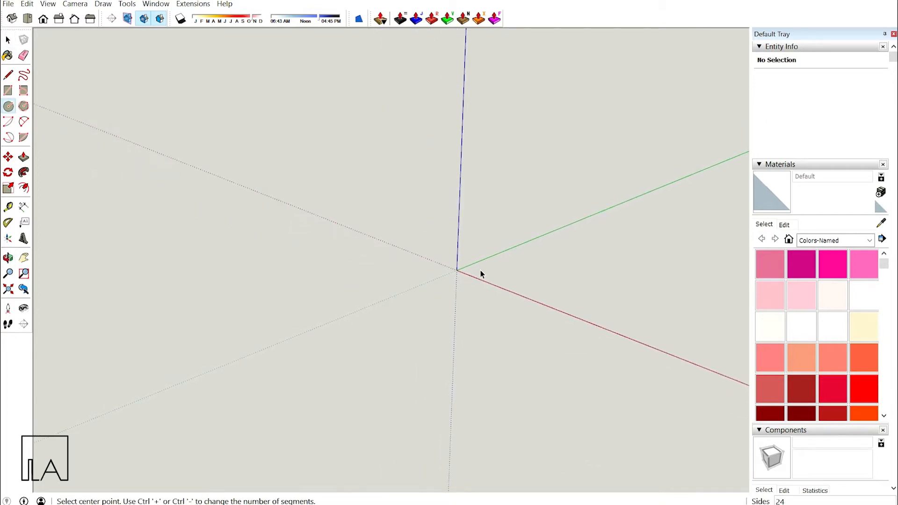
pyautogui.click(458, 269)
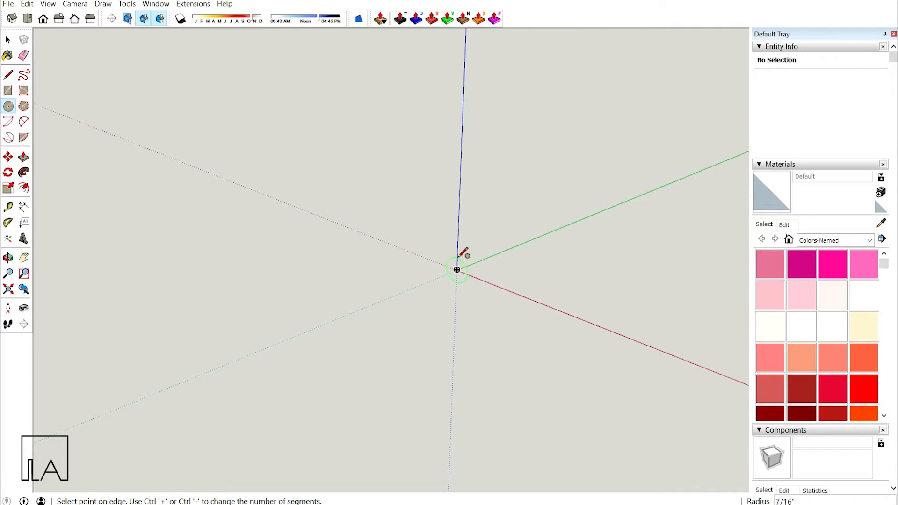
pyautogui.write('1')
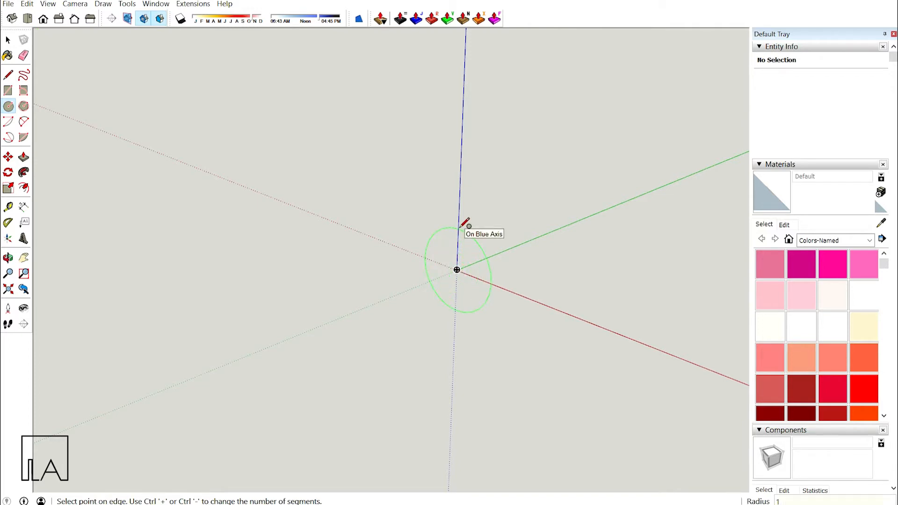
pyautogui.write("'")
pyautogui.press('Return')
pyautogui.press('space')
# Set the 1' radius circle's segments to 100 and clear the selection
pyautogui.scroll(-8, 458, 229)
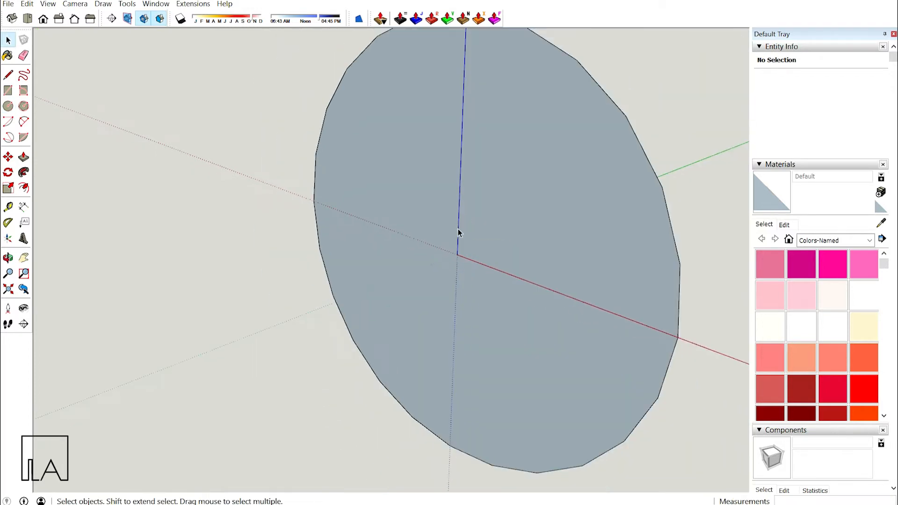
pyautogui.keyDown('shift'); pyautogui.moveTo(457, 244); pyautogui.dragTo(453, 253, button='middle'); pyautogui.keyUp('shift')
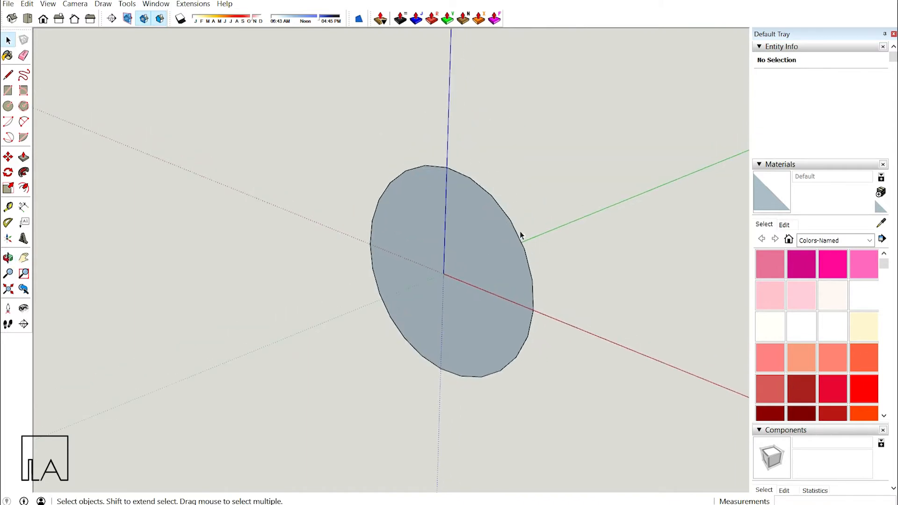
pyautogui.click(504, 213)
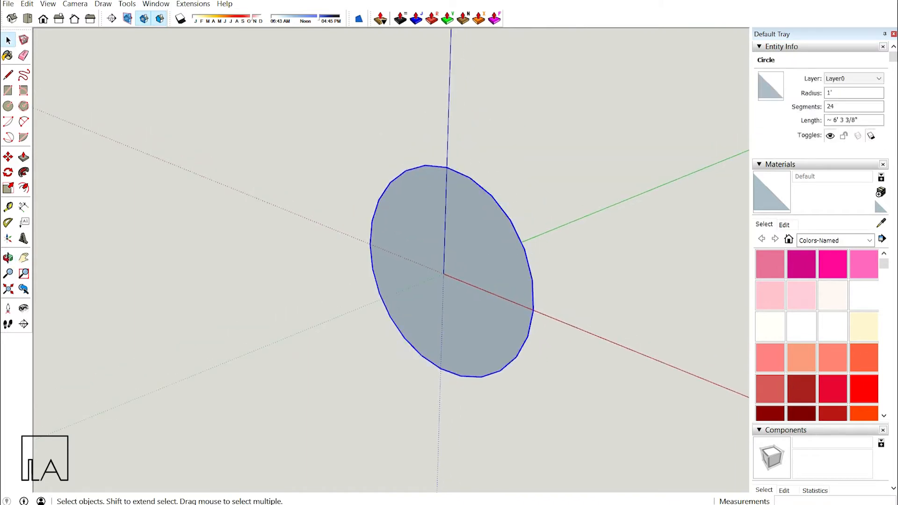
pyautogui.click(843, 106)
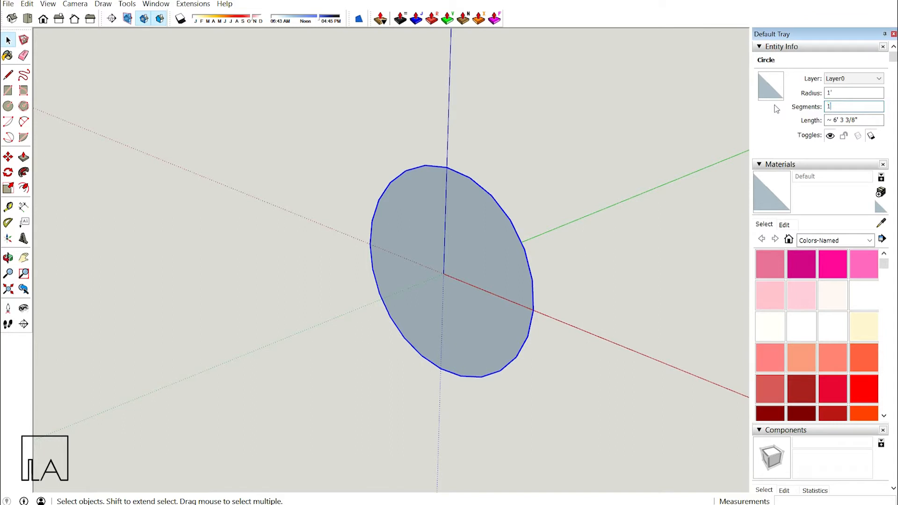
pyautogui.press('Return')
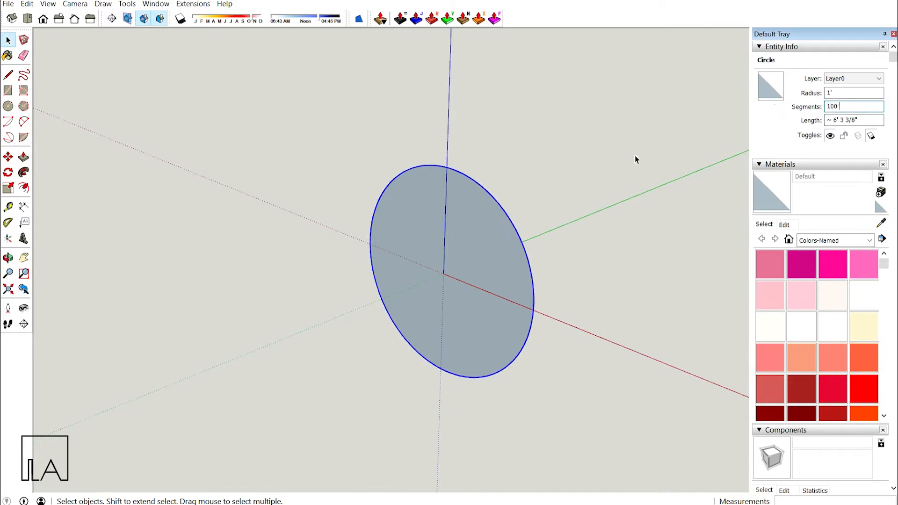
pyautogui.click(585, 187)
# Draw a line about 1' 7" long up the blue axis and a horizontal circle of about 3 3/16" radius centred on its upper end
pyautogui.moveTo(585, 186); pyautogui.dragTo(449, 247, button='middle')
pyautogui.press('l')
pyautogui.click(437, 284)
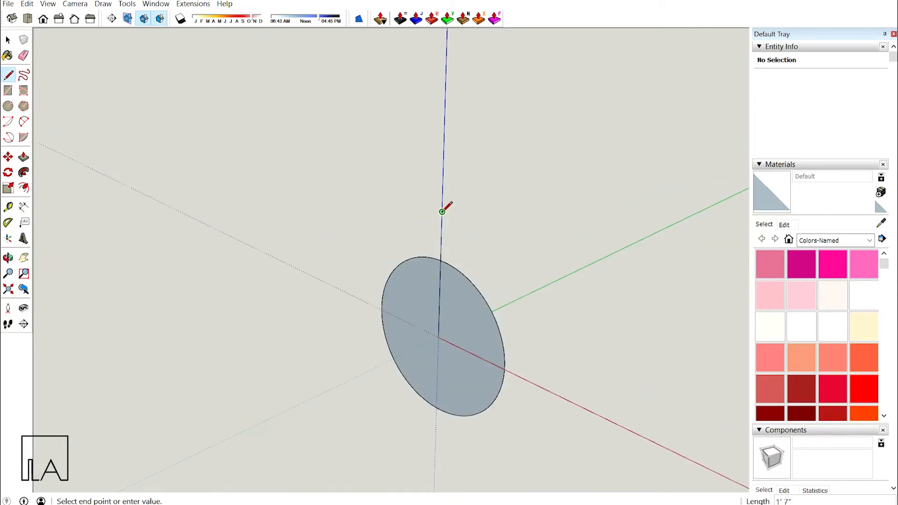
pyautogui.press('c')
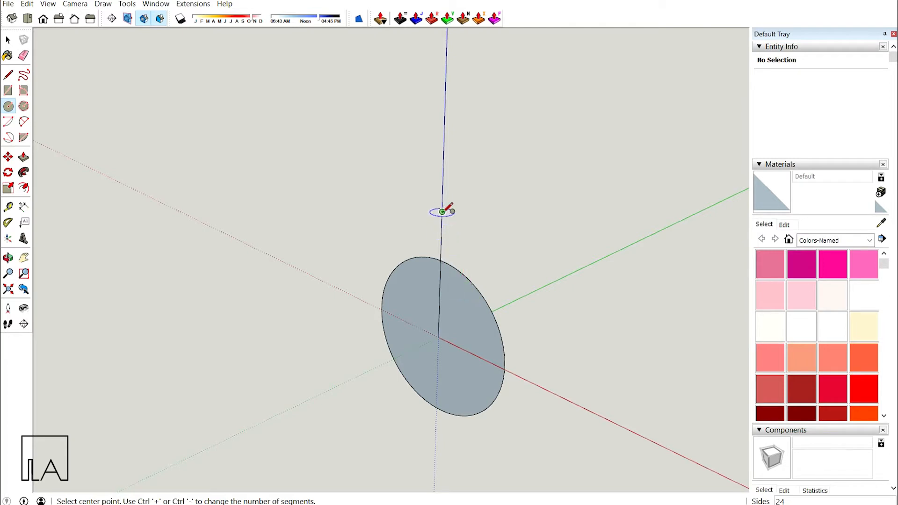
pyautogui.click(442, 211)
pyautogui.click(465, 212)
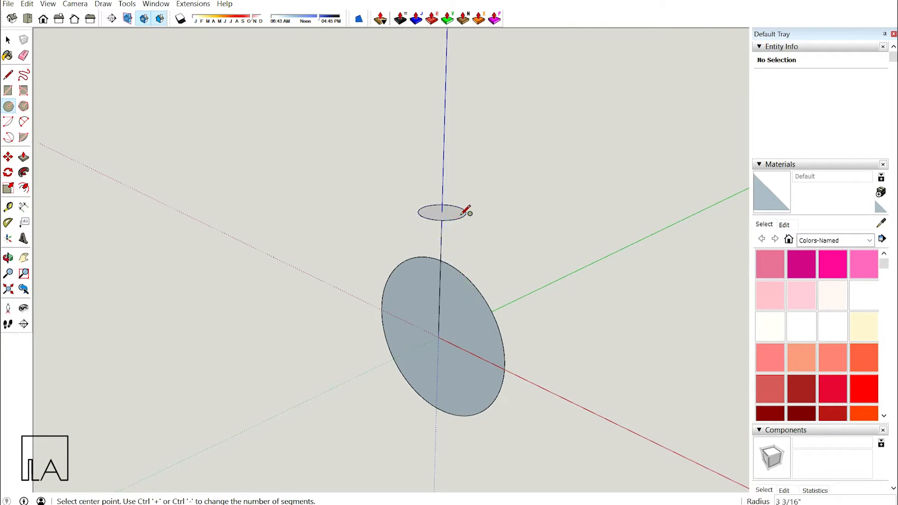
pyautogui.press('space')
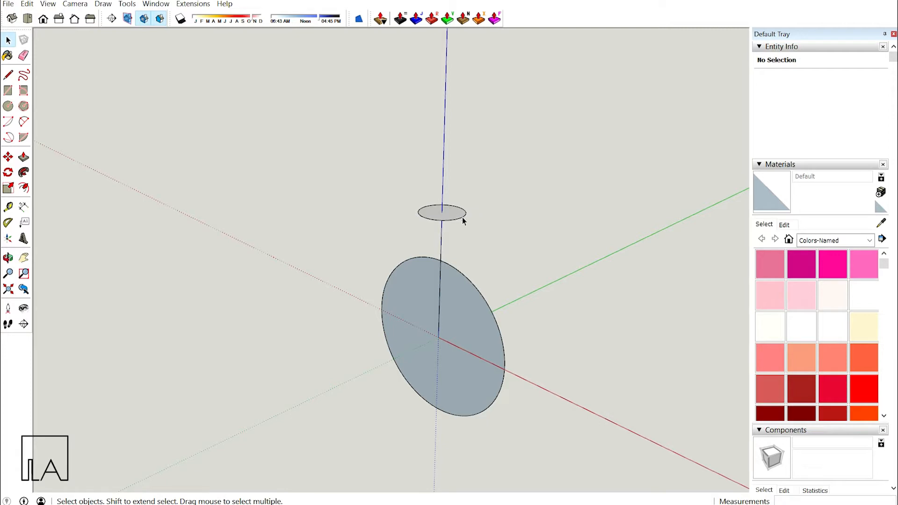
# Set the small horizontal circle's segments to 100
pyautogui.click(462, 218)
pyautogui.moveTo(842, 107); pyautogui.dragTo(785, 105)
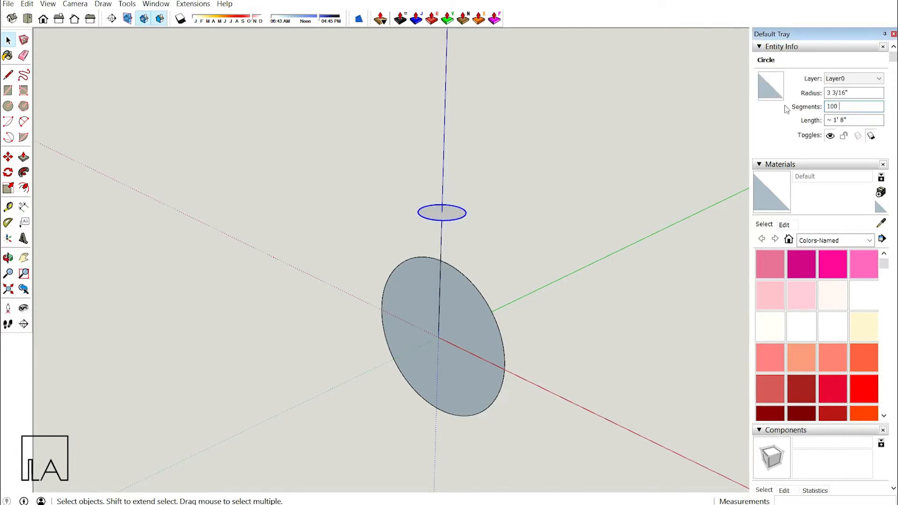
pyautogui.write('100 ee')
pyautogui.click(447, 238)
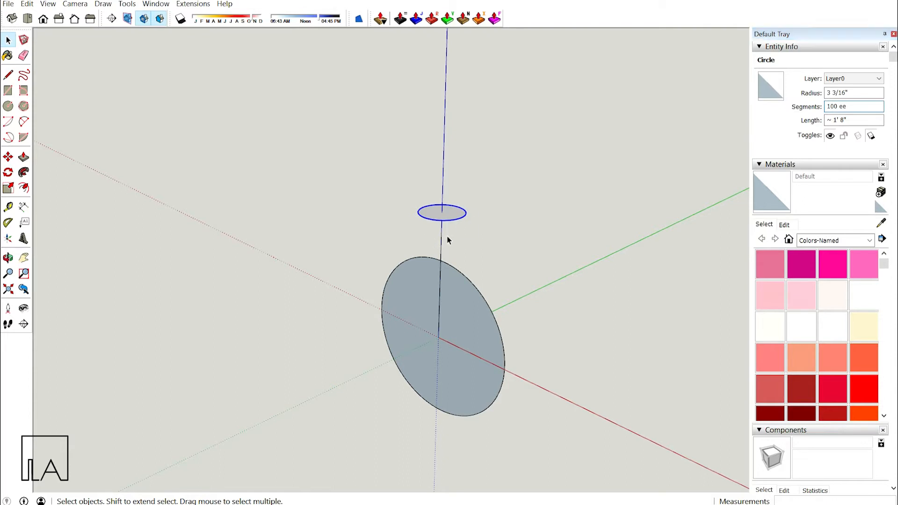
# Erase the vertical helper line and delete the small circle's face, keeping only its outline
pyautogui.press('e')
pyautogui.moveTo(437, 233); pyautogui.dragTo(444, 240)
pyautogui.moveTo(432, 278); pyautogui.dragTo(444, 283)
pyautogui.press('space')
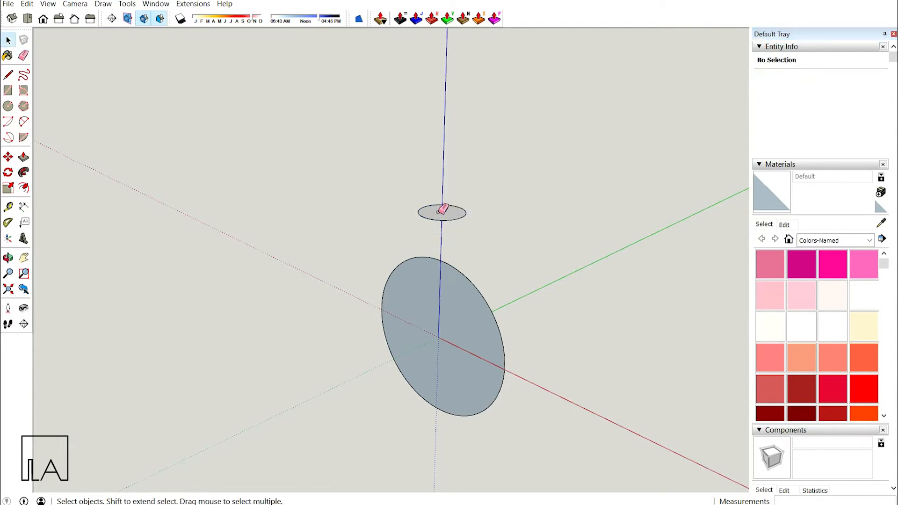
pyautogui.click(456, 216)
pyautogui.press('Delete')
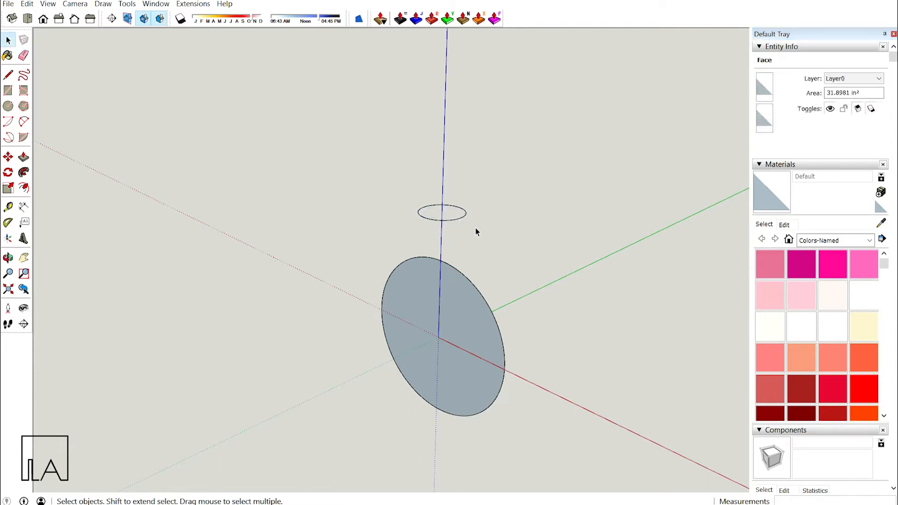
# Use Follow Me to sweep the large vertical circle's face around the small circle outline, forming a sphere
pyautogui.moveTo(475, 229); pyautogui.dragTo(365, 169)
pyautogui.moveTo(491, 212)
pyautogui.mouseDown(button='middle')
pyautogui.moveTo(505, 249)
pyautogui.moveTo(601, 250)
pyautogui.moveTo(492, 228)
pyautogui.mouseUp(button='middle')
pyautogui.click(492, 227)
pyautogui.moveTo(356, 158); pyautogui.dragTo(357, 159)
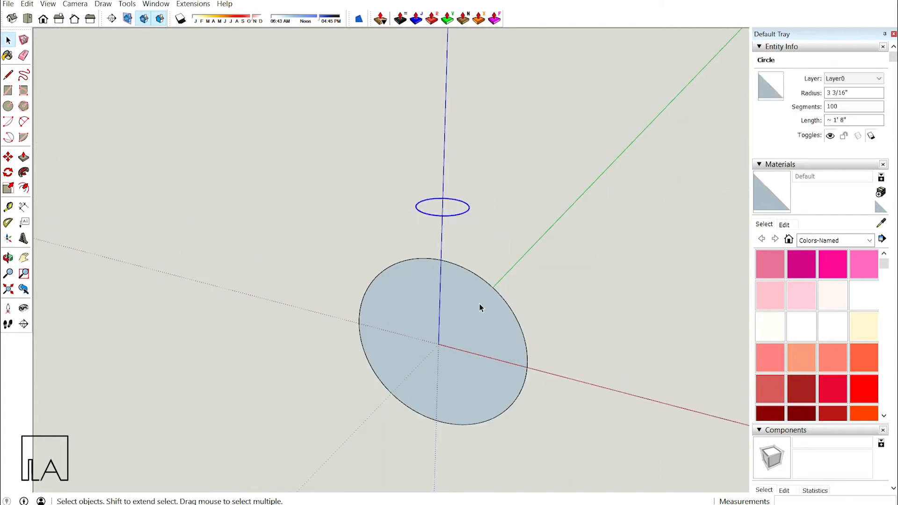
pyautogui.click(479, 304)
pyautogui.moveTo(479, 304); pyautogui.dragTo(496, 268, button='middle')
pyautogui.press('space')
pyautogui.click(499, 265)
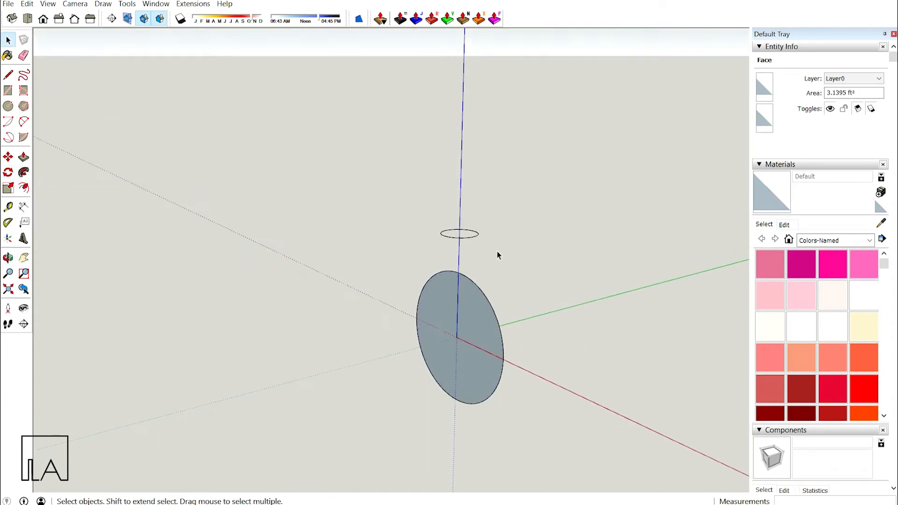
pyautogui.click(23, 172)
pyautogui.click(479, 305)
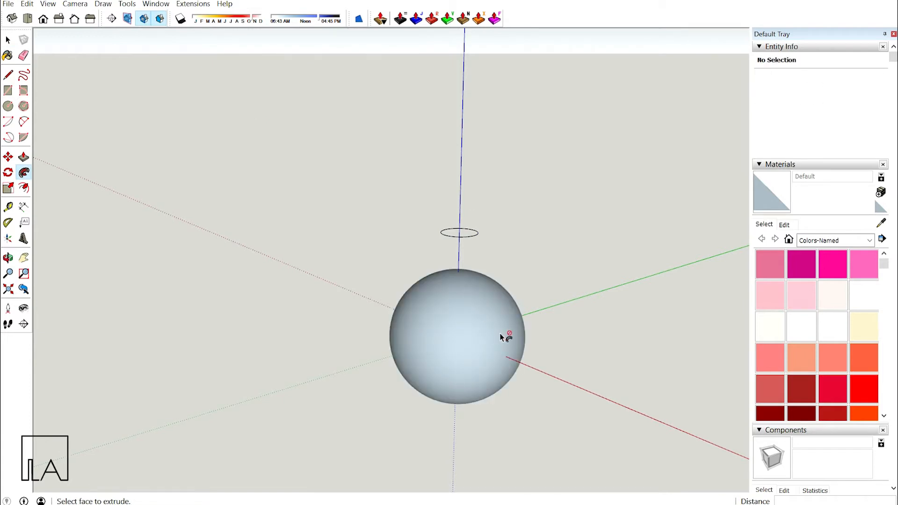
pyautogui.moveTo(501, 333); pyautogui.dragTo(569, 321, button='middle')
pyautogui.press('space')
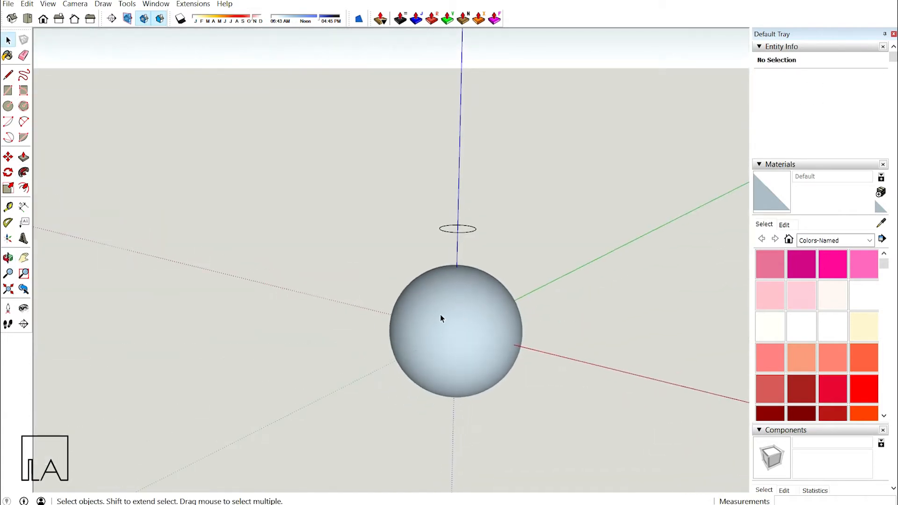
# Reverse the sphere's faces and delete the small path circle above it
pyautogui.rightClick(440, 314)
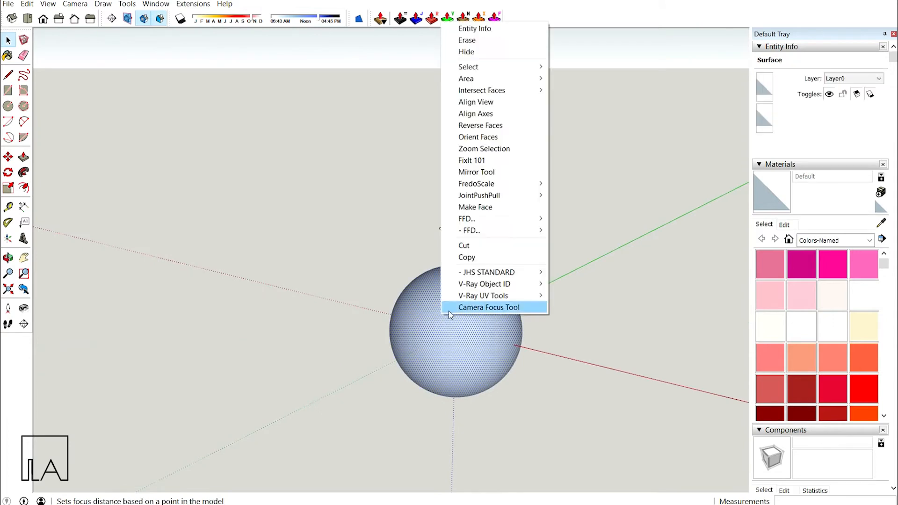
pyautogui.click(489, 129)
pyautogui.moveTo(457, 328); pyautogui.dragTo(471, 253, button='middle')
pyautogui.moveTo(470, 232); pyautogui.dragTo(449, 229)
pyautogui.press('Delete')
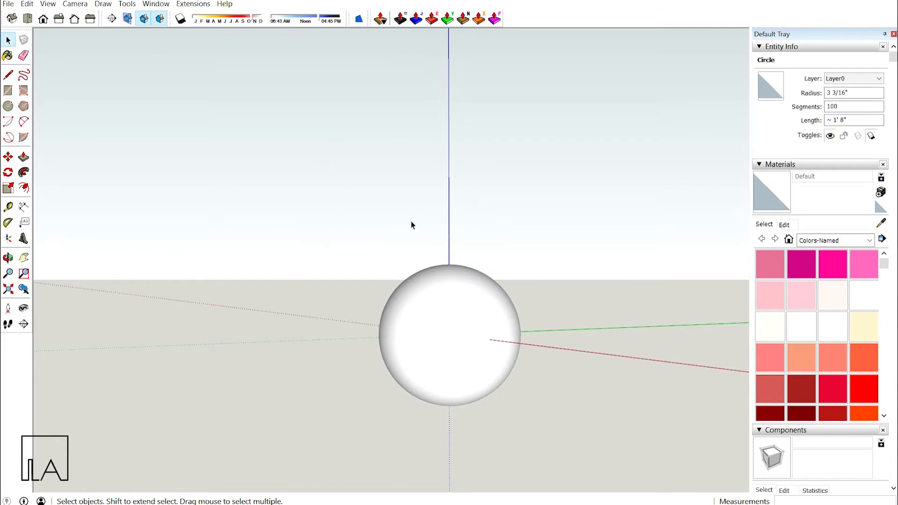
# Select all of the sphere's geometry and make it a group
pyautogui.scroll(4, 486, 355)
pyautogui.moveTo(464, 333); pyautogui.dragTo(433, 264, button='middle')
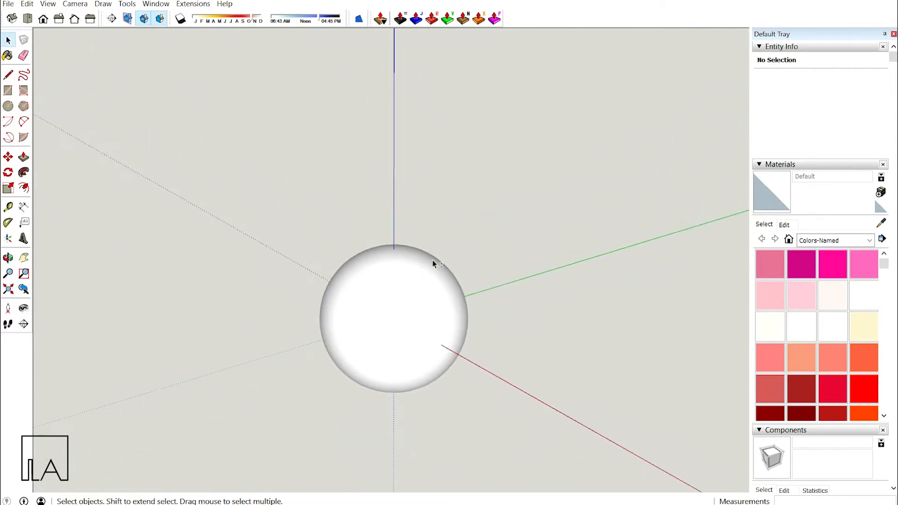
pyautogui.scroll(3, 430, 332)
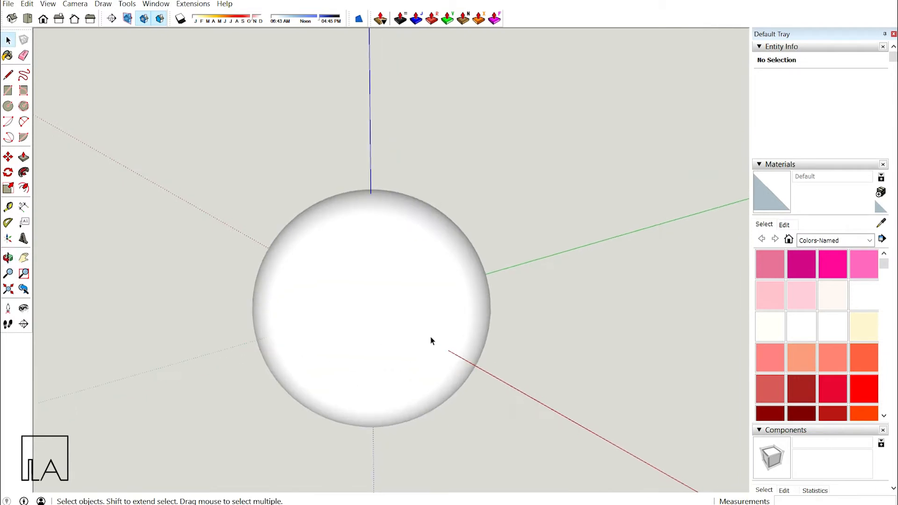
pyautogui.moveTo(431, 336)
pyautogui.keyDown('shift'); pyautogui.mouseDown(button='middle')
pyautogui.moveTo(444, 324)
pyautogui.moveTo(430, 284)
pyautogui.moveTo(429, 302)
pyautogui.moveTo(440, 264)
pyautogui.mouseUp(button='middle'); pyautogui.keyUp('shift')
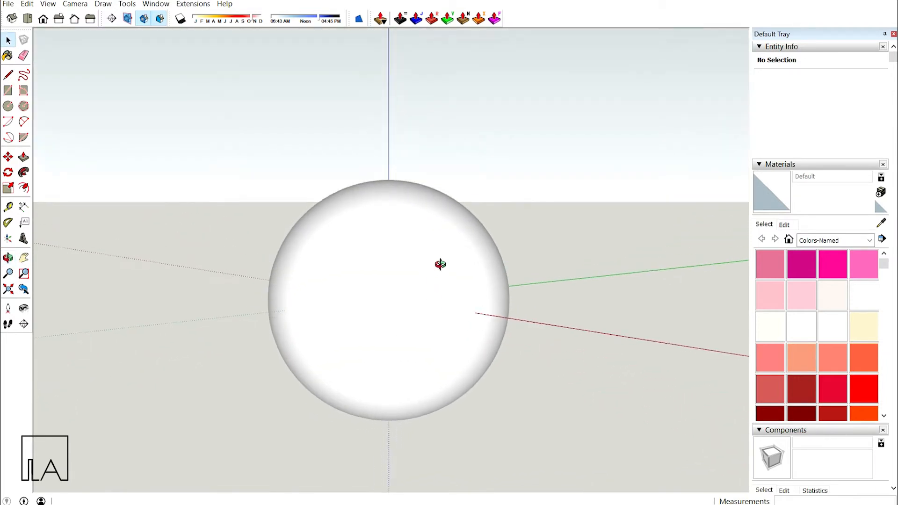
pyautogui.tripleClick(413, 265)
pyautogui.rightClick(413, 265)
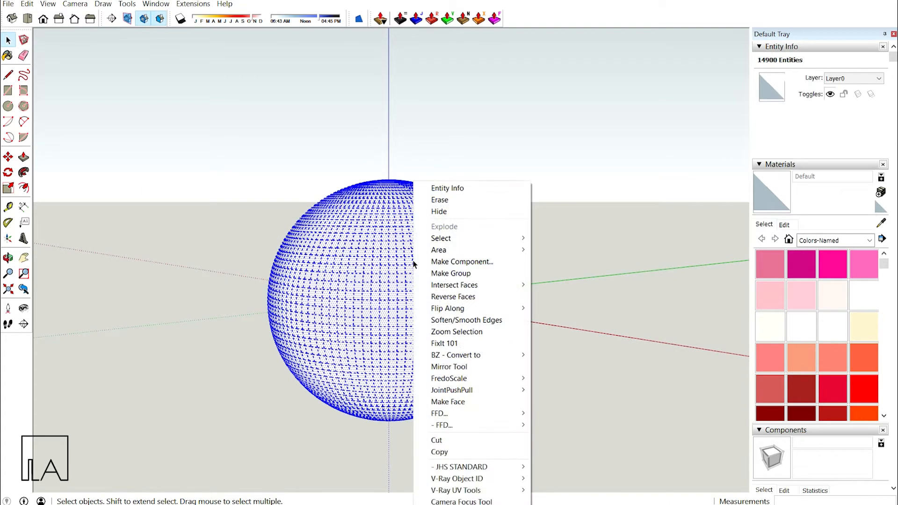
pyautogui.click(494, 273)
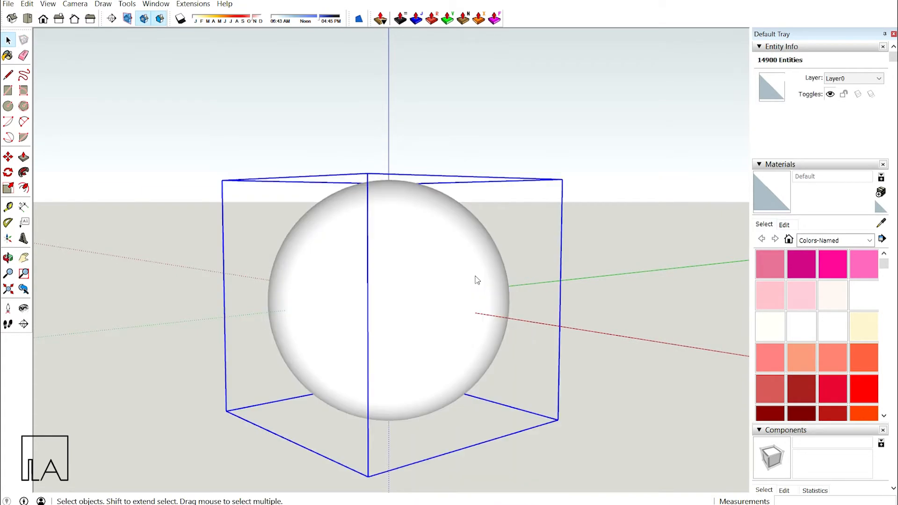
# Apply an NxN FFD to the sphere group with width, depth and height 4 and Subdivide set to true
pyautogui.moveTo(476, 279); pyautogui.dragTo(473, 253, button='middle')
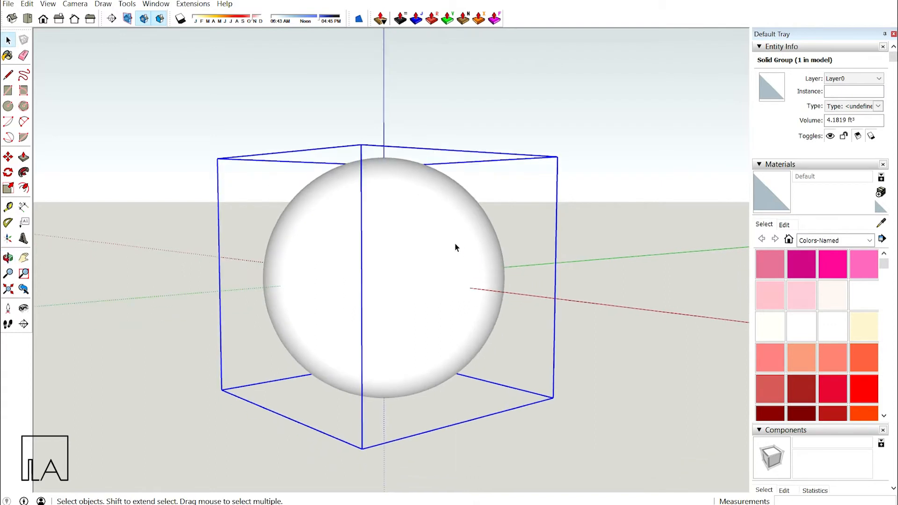
pyautogui.rightClick(455, 244)
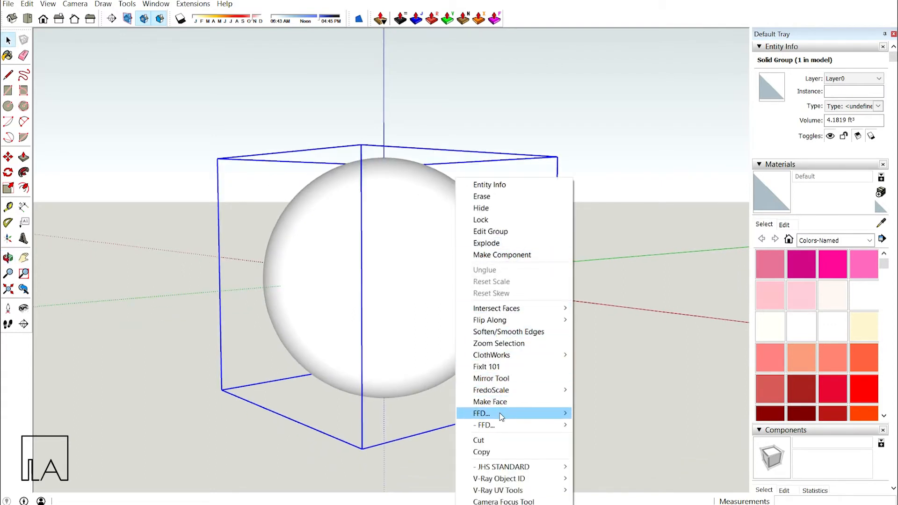
pyautogui.moveTo(562, 416)
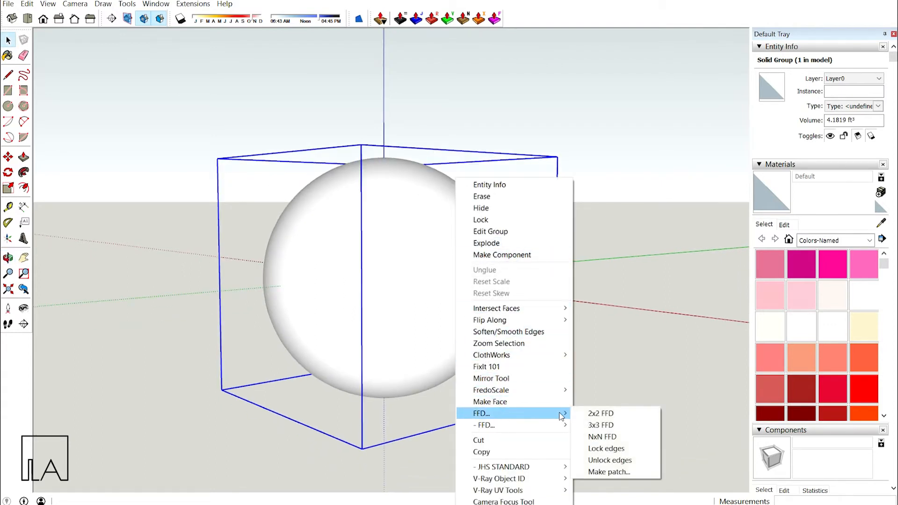
pyautogui.click(605, 437)
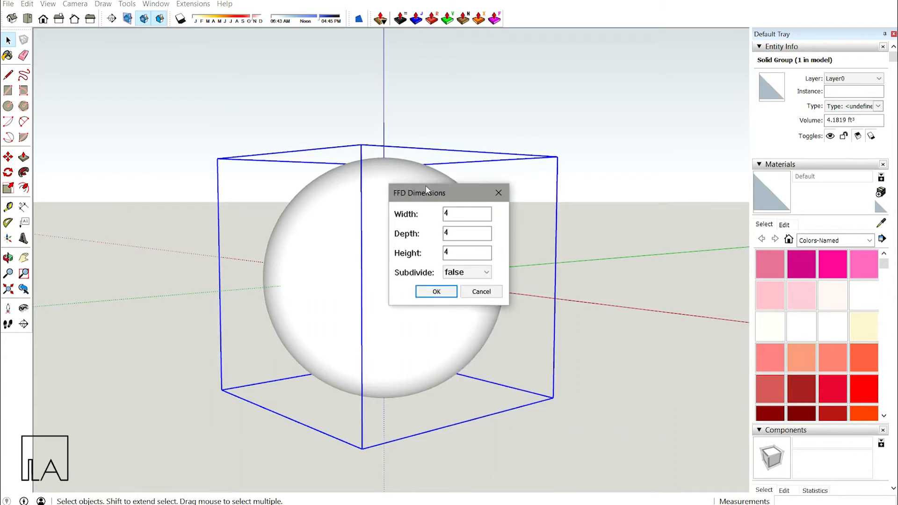
pyautogui.moveTo(426, 189); pyautogui.dragTo(544, 180)
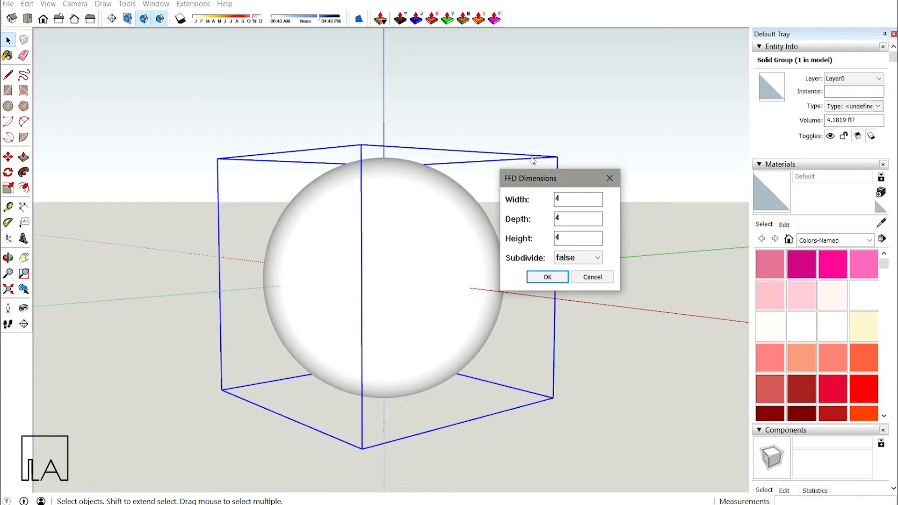
pyautogui.moveTo(569, 189); pyautogui.dragTo(667, 167)
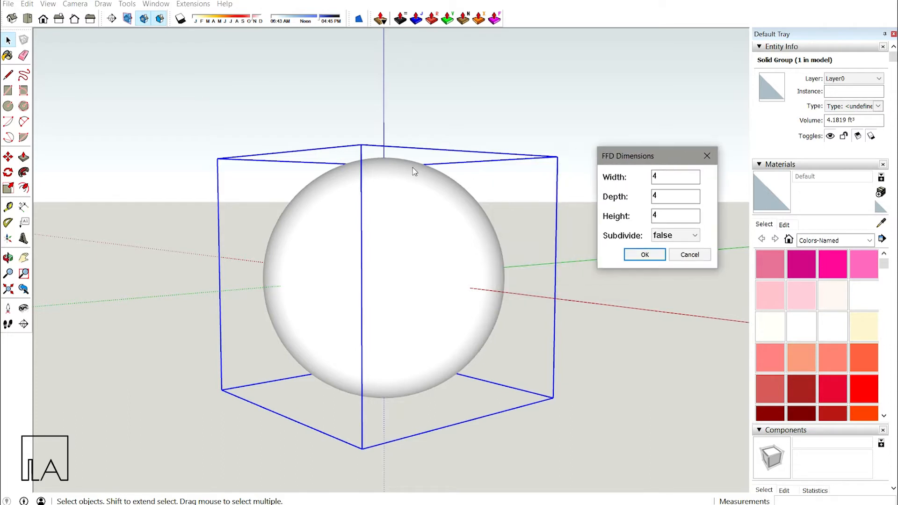
pyautogui.click(672, 241)
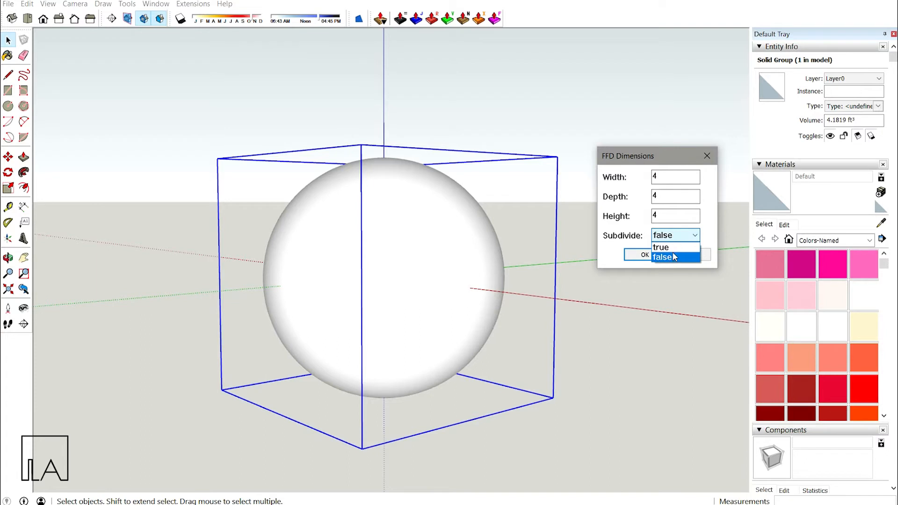
pyautogui.click(666, 247)
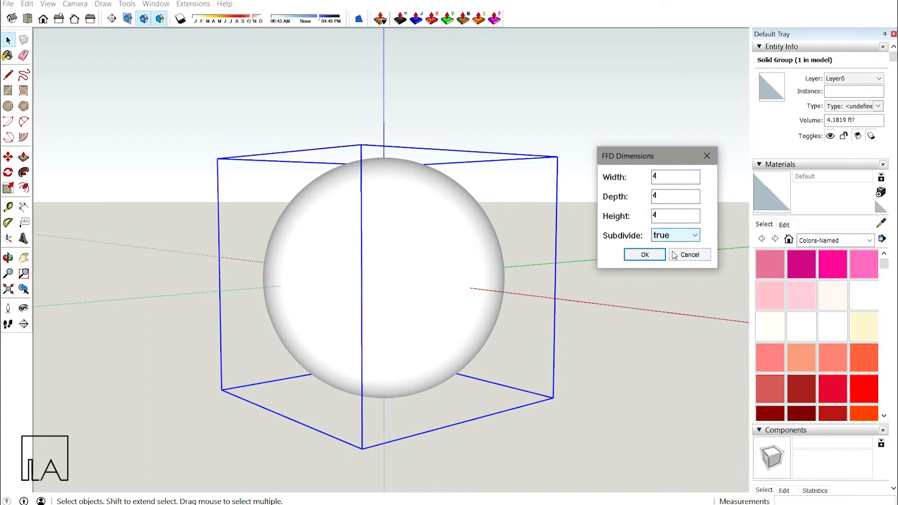
pyautogui.click(644, 255)
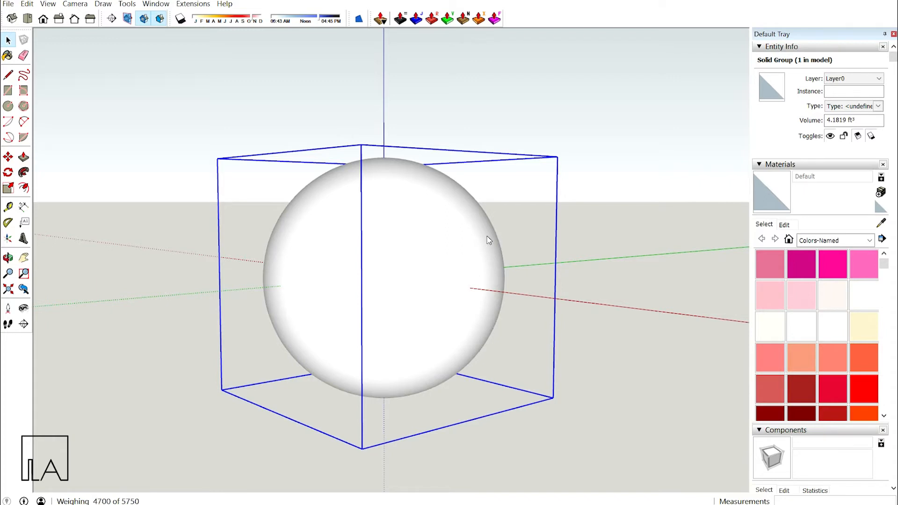
# Open the sphere group and examine the separate surface patches that the subdivision cut into it
pyautogui.scroll(-3, 489, 240)
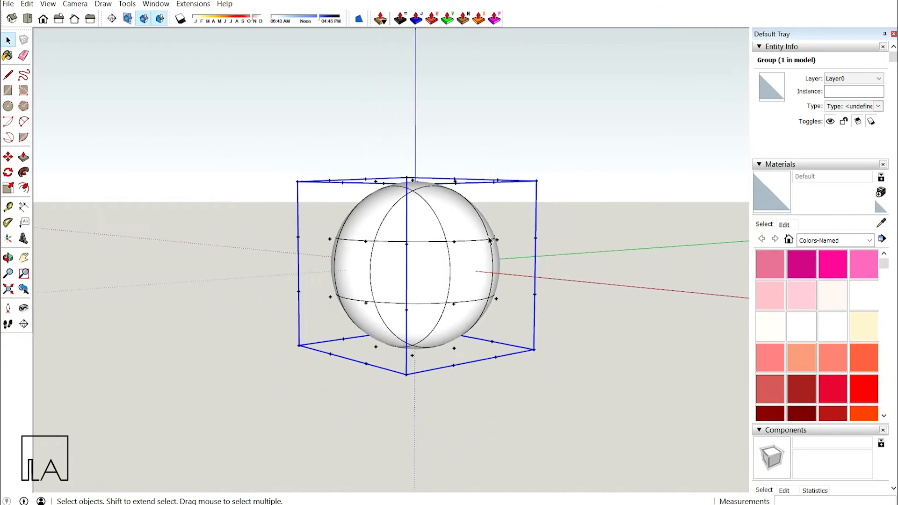
pyautogui.moveTo(489, 239); pyautogui.dragTo(414, 214, button='middle')
pyautogui.doubleClick(416, 215)
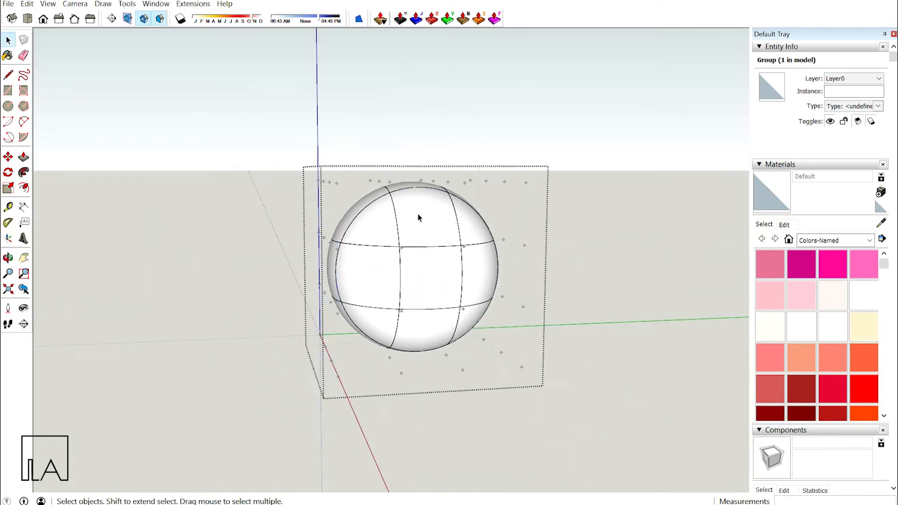
pyautogui.click(382, 229)
pyautogui.click(384, 286)
pyautogui.click(429, 288)
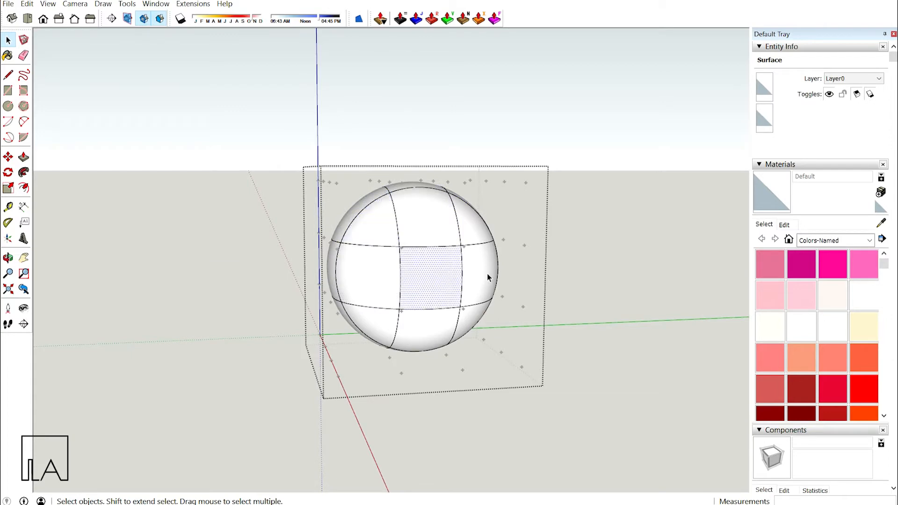
pyautogui.click(489, 278)
pyautogui.click(478, 315)
pyautogui.click(421, 328)
pyautogui.click(383, 319)
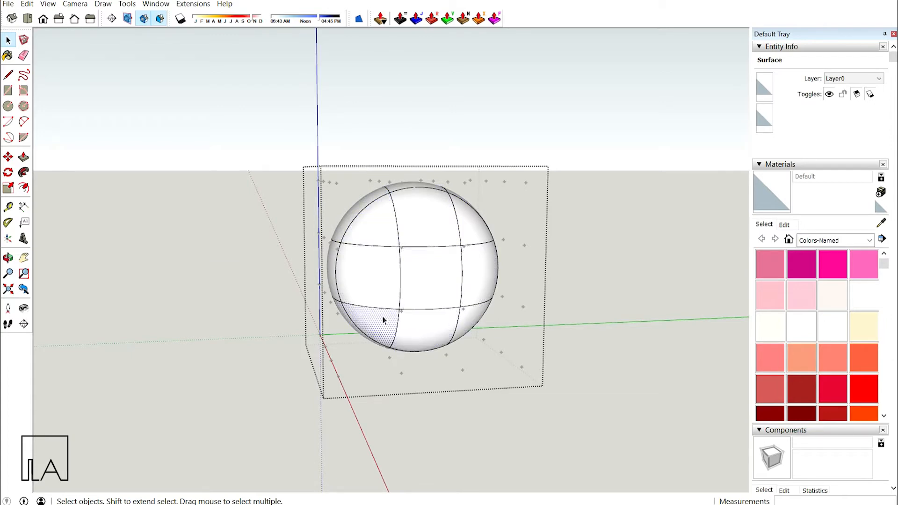
pyautogui.click(613, 215)
# Open the FFD control points group around the sphere for editing
pyautogui.moveTo(614, 215); pyautogui.dragTo(556, 239, button='middle')
pyautogui.moveTo(479, 230); pyautogui.dragTo(592, 176, button='middle')
pyautogui.click(592, 172)
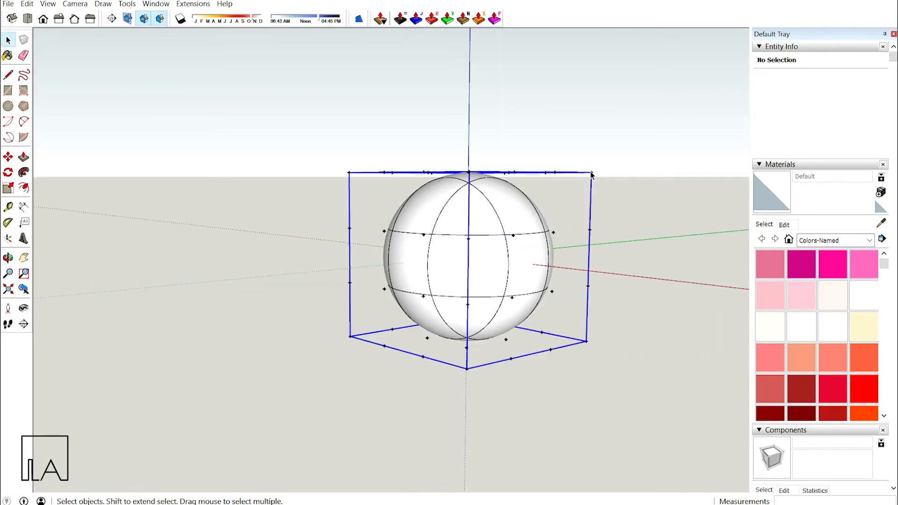
pyautogui.click(592, 172)
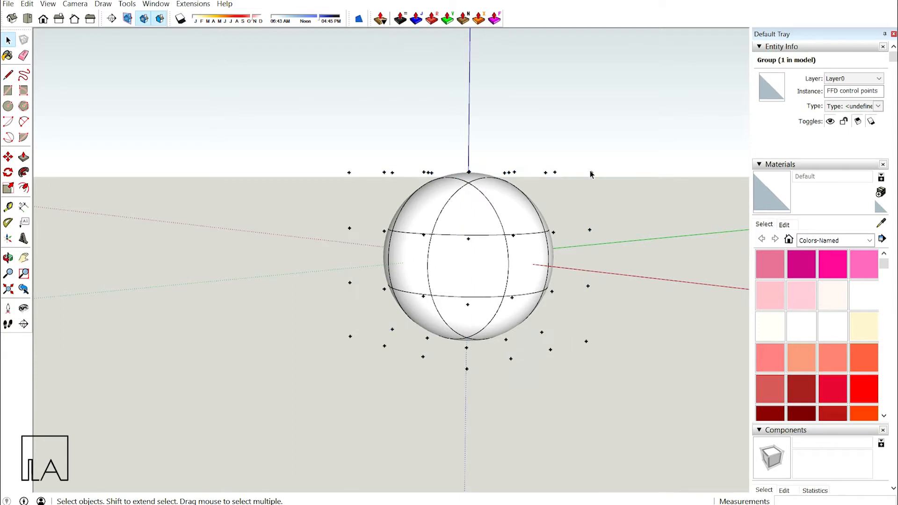
pyautogui.click(591, 174)
pyautogui.doubleClick(591, 176)
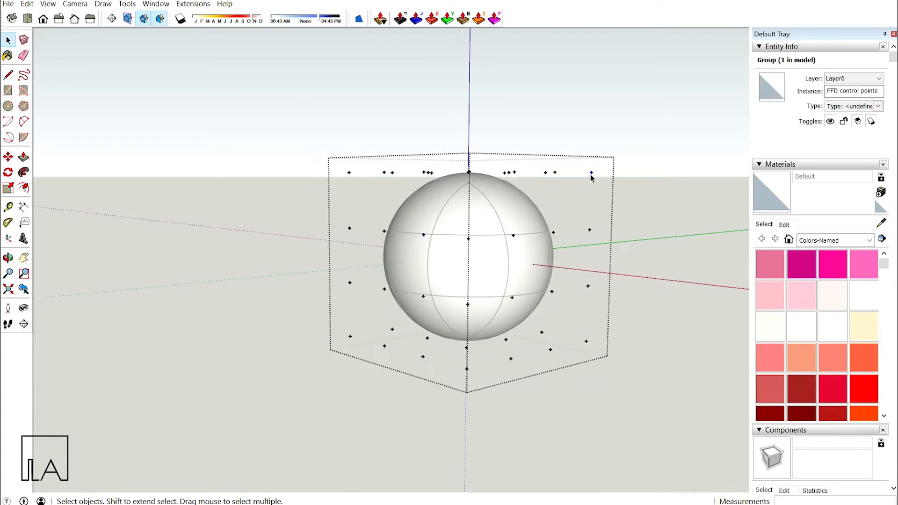
pyautogui.click(591, 175)
pyautogui.moveTo(589, 175); pyautogui.dragTo(343, 165, button='middle')
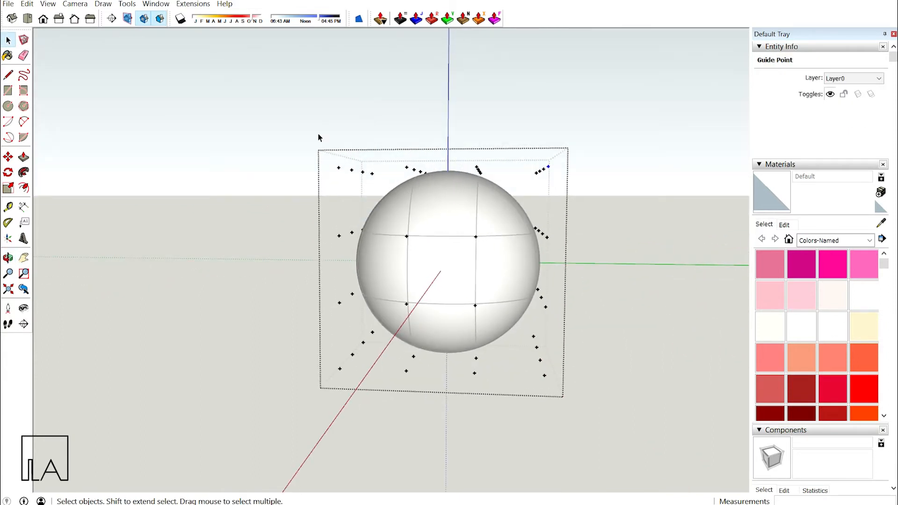
# Scale the top layer of 16 control points about its center to about 0.44 to taper the sphere's top
pyautogui.moveTo(338, 127); pyautogui.dragTo(580, 195)
pyautogui.moveTo(464, 174); pyautogui.dragTo(518, 263, button='middle')
pyautogui.press('s')
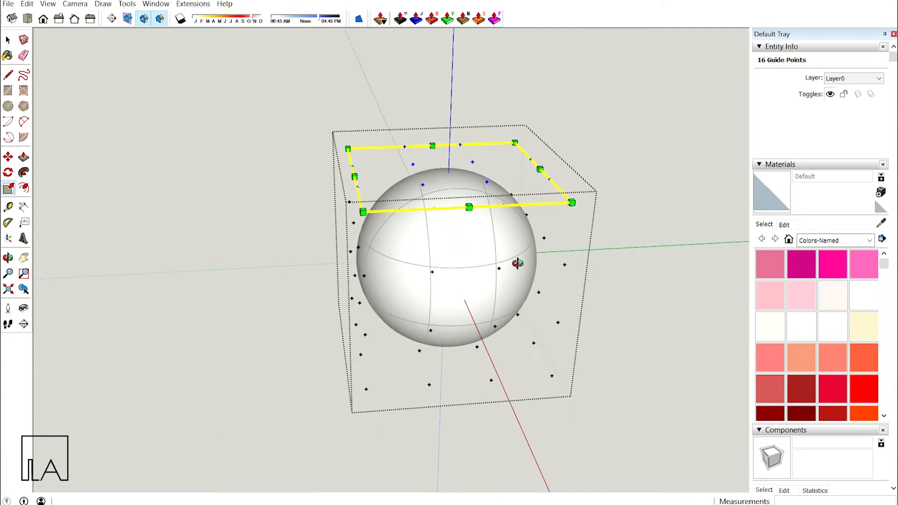
pyautogui.click(572, 202)
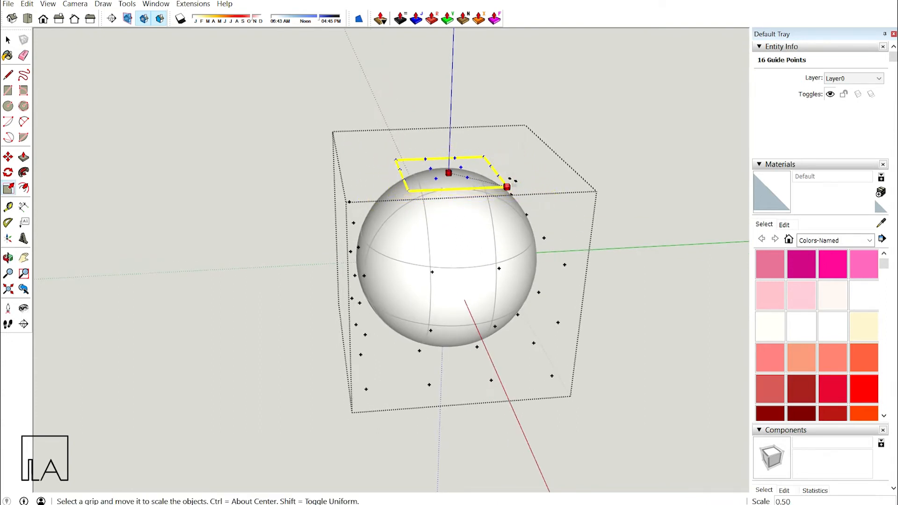
pyautogui.click(500, 185)
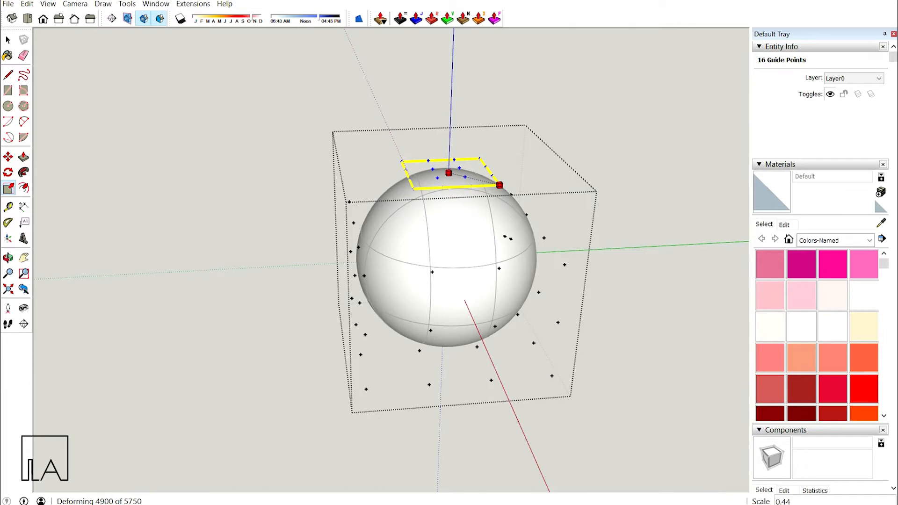
pyautogui.press('3')
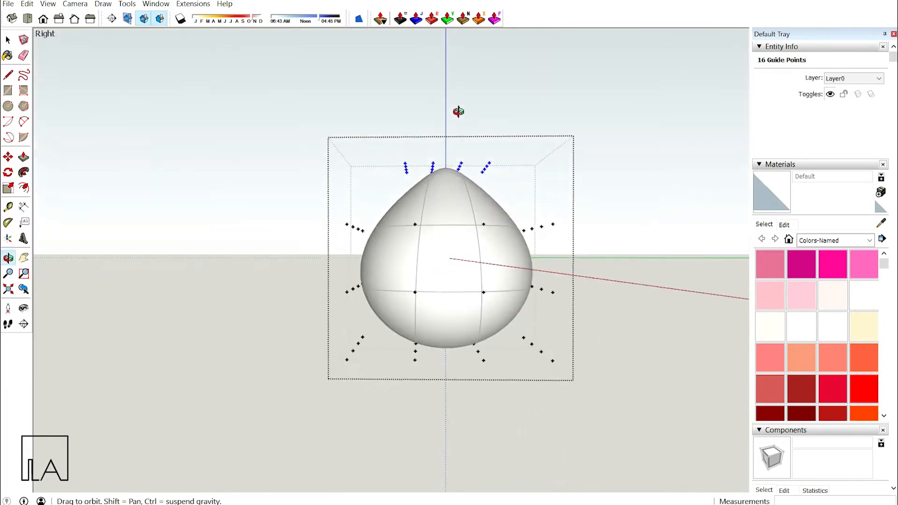
# Move the upper two layers of control points straight up about 5 1/2" to stretch the shape into an egg
pyautogui.moveTo(458, 111); pyautogui.dragTo(396, 150)
pyautogui.press('space')
pyautogui.moveTo(306, 125); pyautogui.dragTo(583, 249)
pyautogui.press('m')
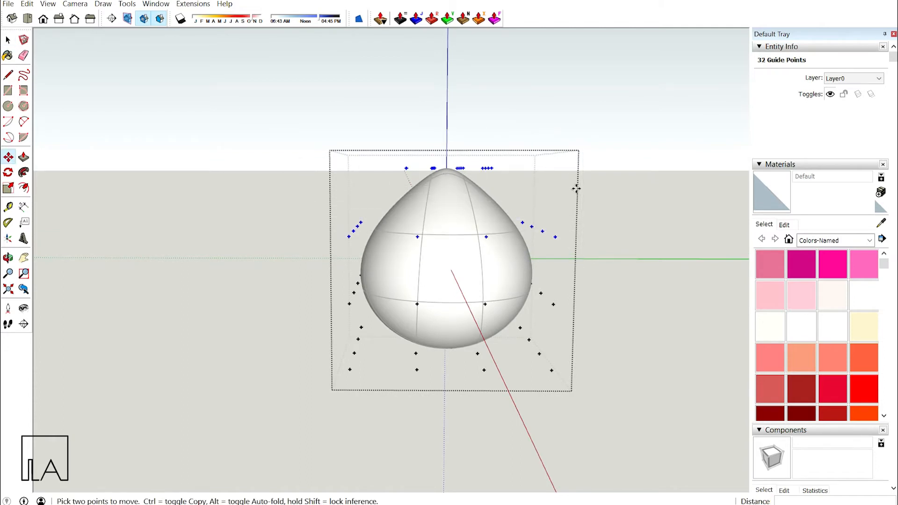
pyautogui.click(614, 197)
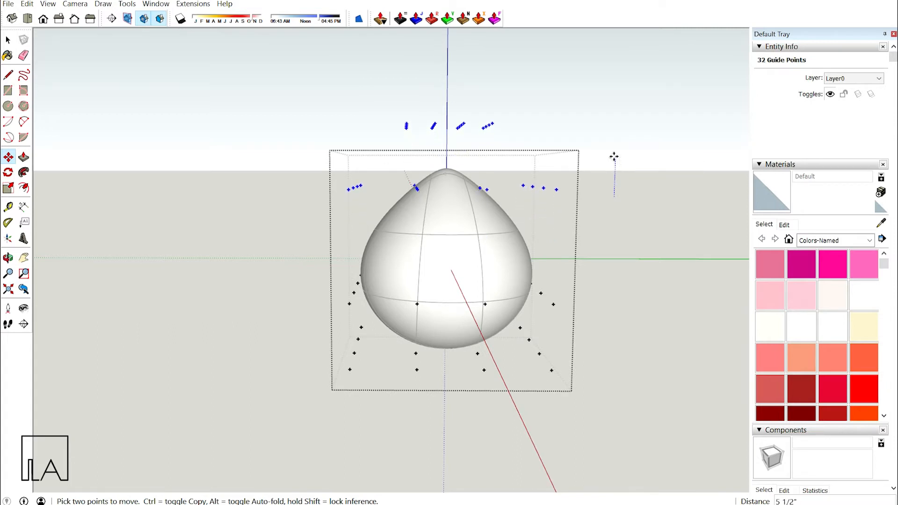
pyautogui.click(613, 154)
# Rotate the upper two layers of control points about the vertical axis, centered on the egg's tip, to twist the shape
pyautogui.press('o')
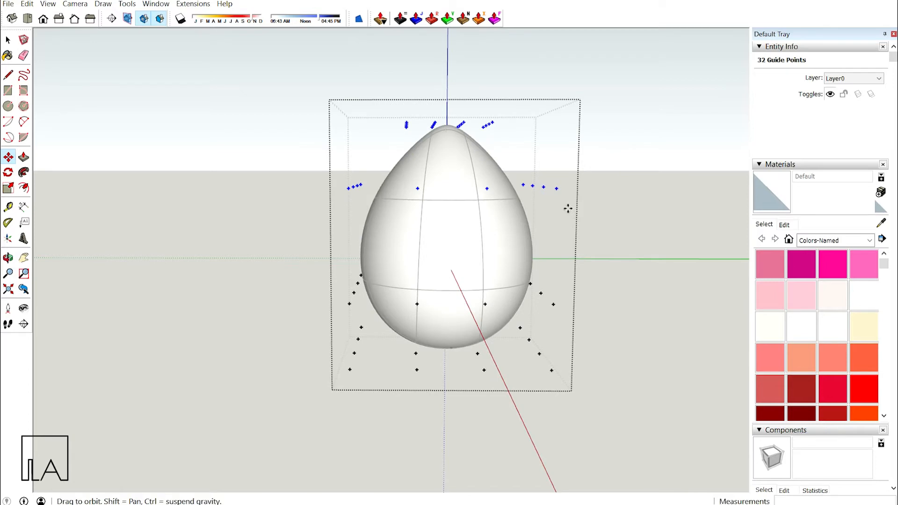
pyautogui.moveTo(567, 207); pyautogui.dragTo(265, 172)
pyautogui.moveTo(265, 172); pyautogui.dragTo(589, 259, button='middle')
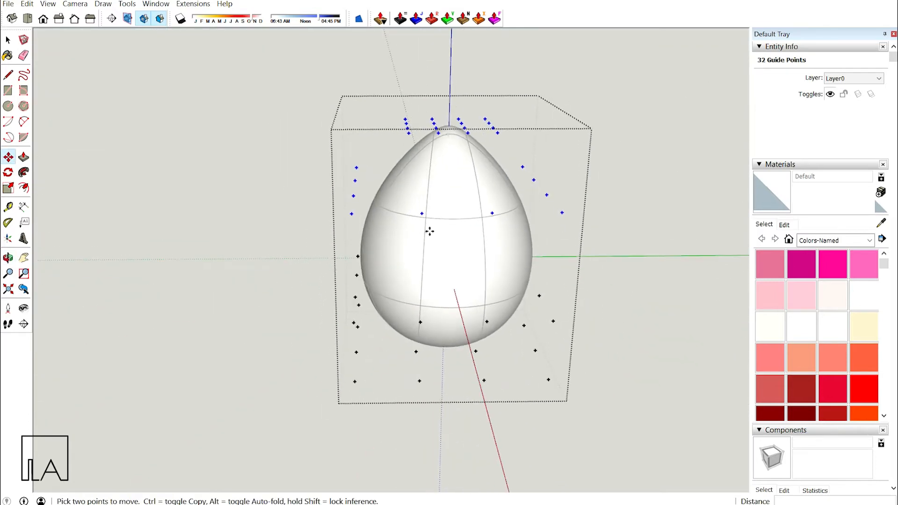
pyautogui.moveTo(429, 231); pyautogui.dragTo(695, 225, button='middle')
pyautogui.press('space')
pyautogui.moveTo(266, 307); pyautogui.dragTo(476, 272, button='middle')
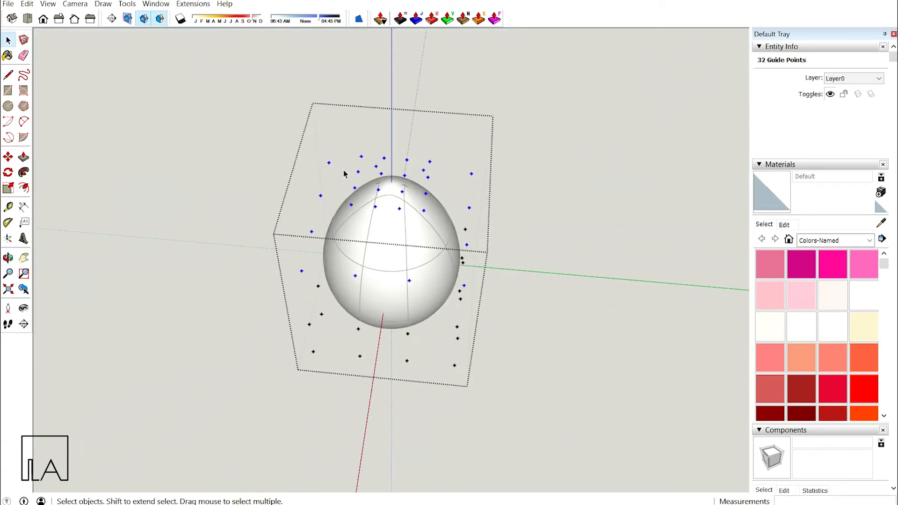
pyautogui.press('q')
pyautogui.scroll(2, 390, 180)
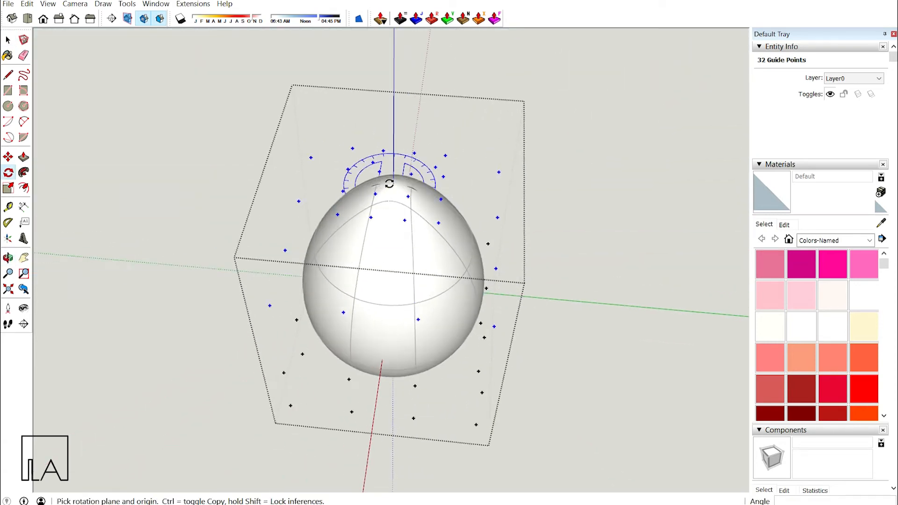
pyautogui.scroll(2, 389, 183)
pyautogui.click(392, 184)
pyautogui.scroll(-3, 486, 199)
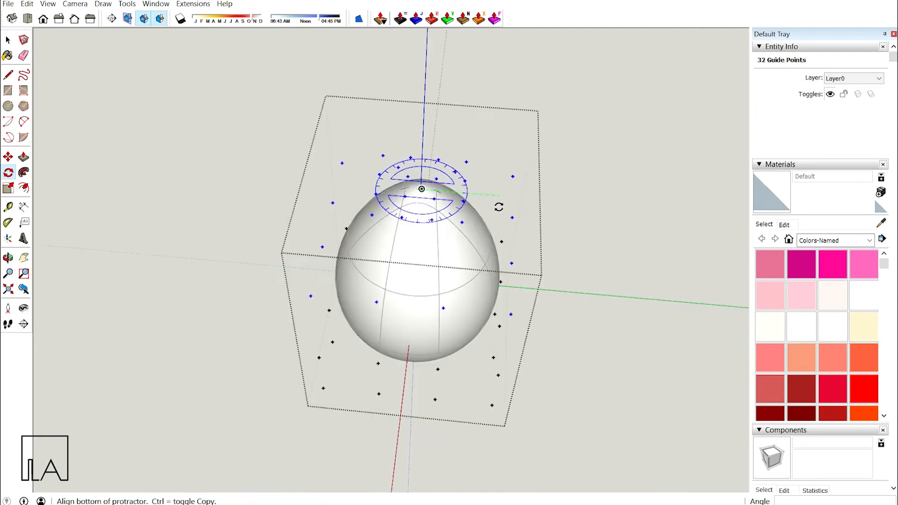
pyautogui.click(497, 194)
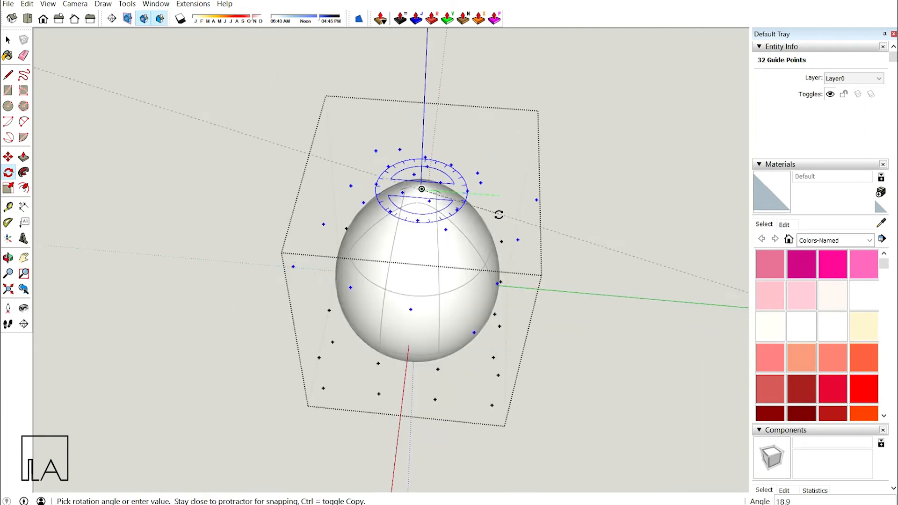
pyautogui.click(459, 268)
# Close the control points group and examine the twisted egg shape
pyautogui.moveTo(459, 268); pyautogui.dragTo(38, 302, button='middle')
pyautogui.press('space')
pyautogui.click(182, 338)
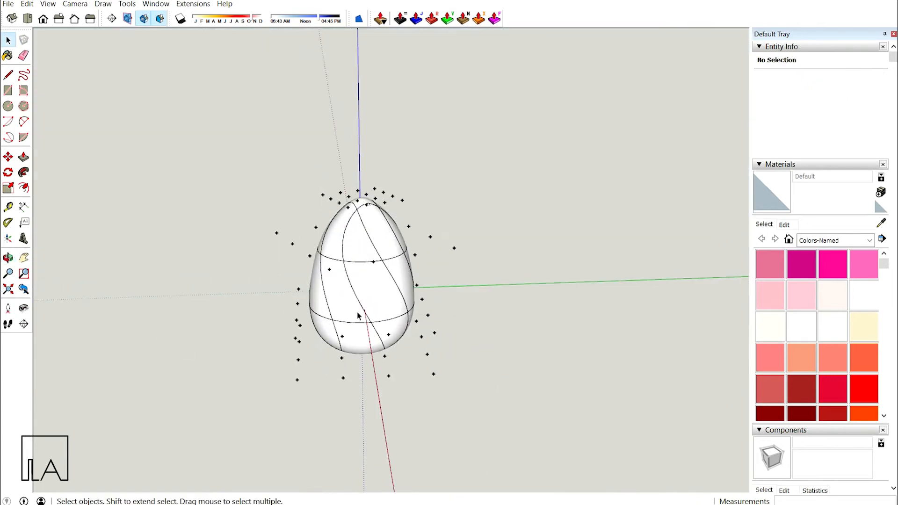
pyautogui.click(363, 294)
pyautogui.moveTo(364, 294); pyautogui.dragTo(511, 241, button='middle')
pyautogui.click(511, 240)
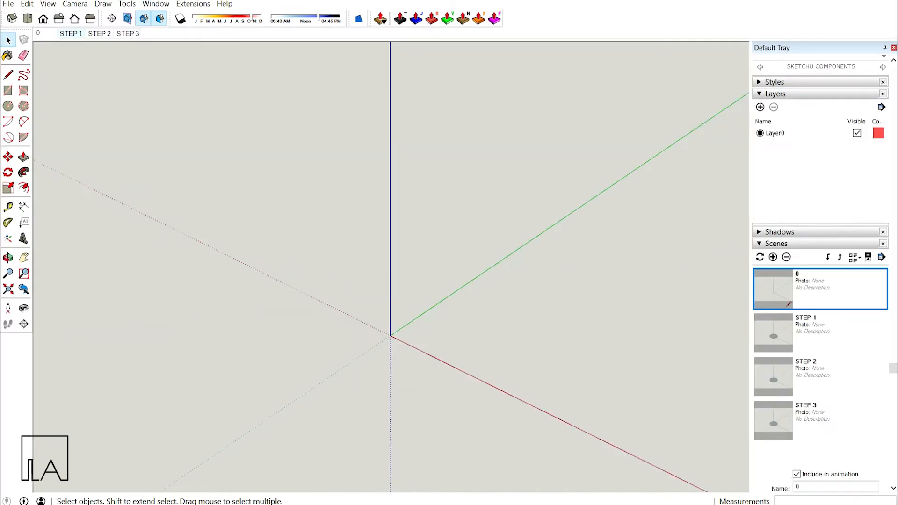
# View the scenes STEP 1, STEP 2 and STEP 3 in turn to preview the stages of the scalloped model
pyautogui.click(65, 34)
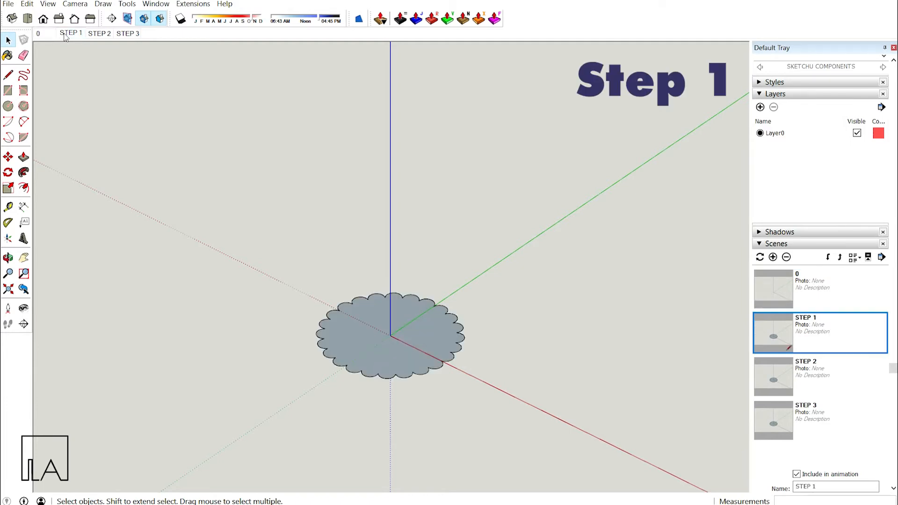
pyautogui.click(98, 34)
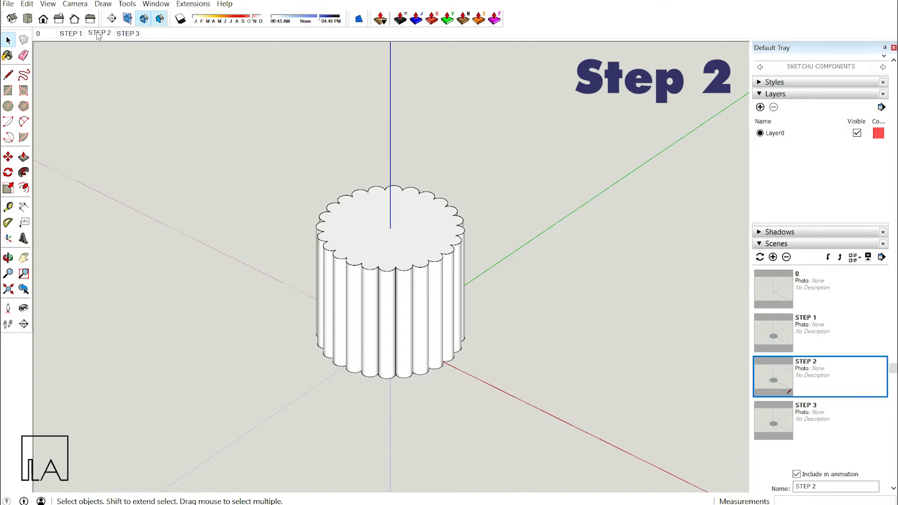
pyautogui.click(126, 34)
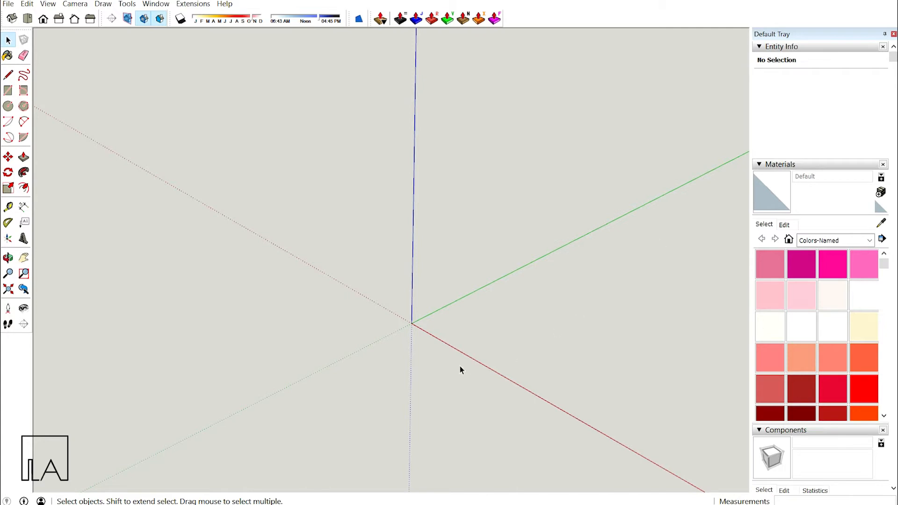
pyautogui.scroll(3, 439, 356)
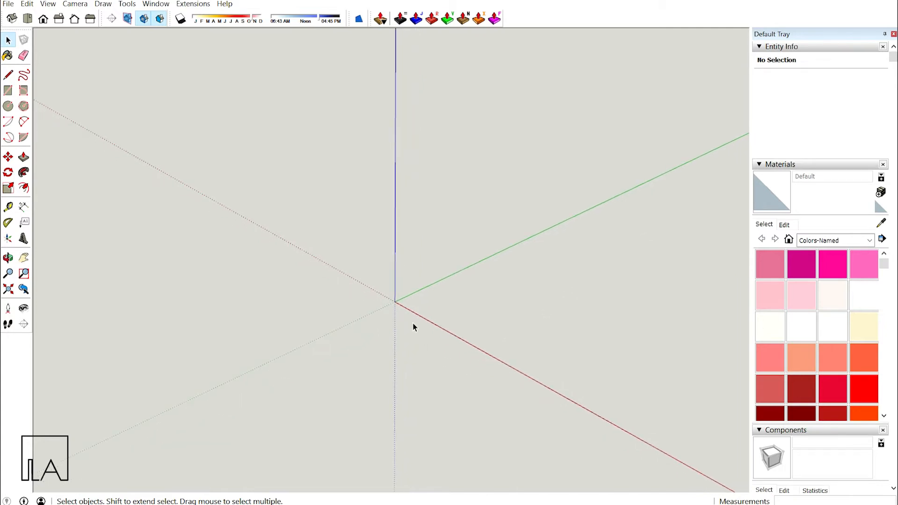
# Draw a circle with a 0.5' radius centered on the origin on the ground plane
pyautogui.press('c')
pyautogui.click(395, 301)
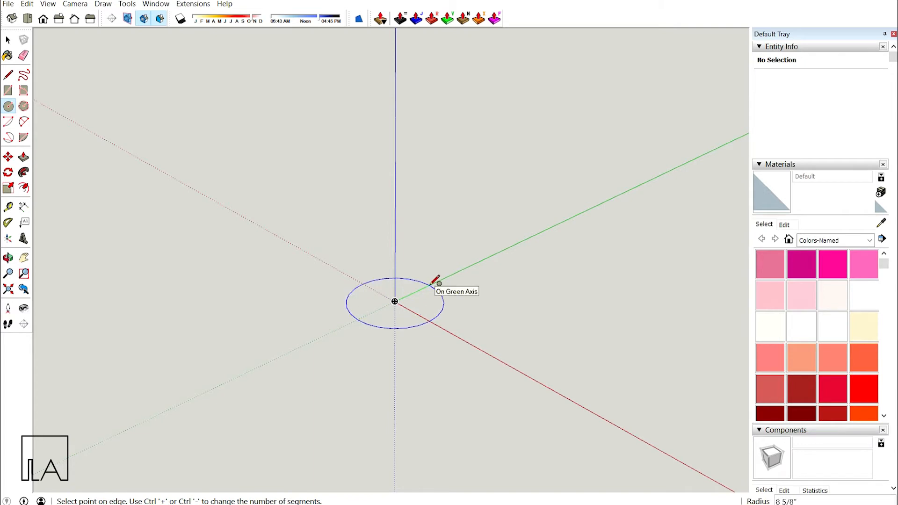
pyautogui.write('0.5')
pyautogui.press('Return')
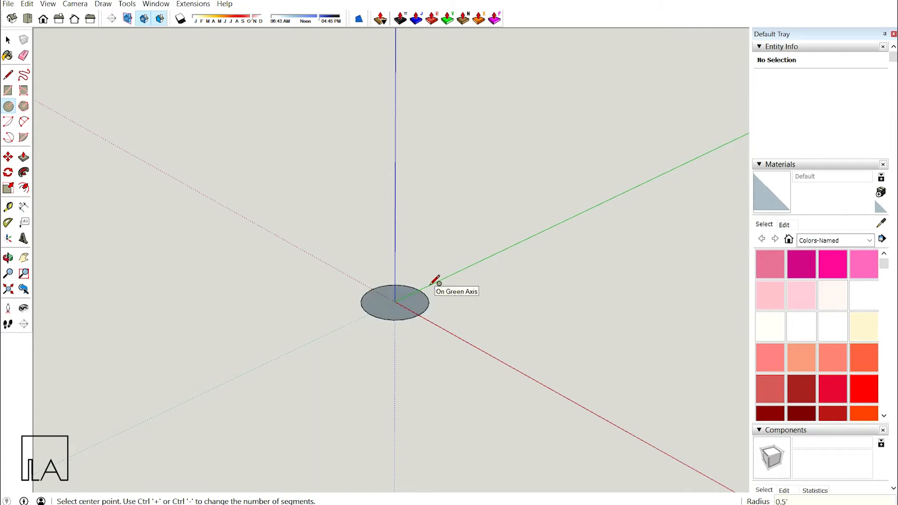
pyautogui.press('space')
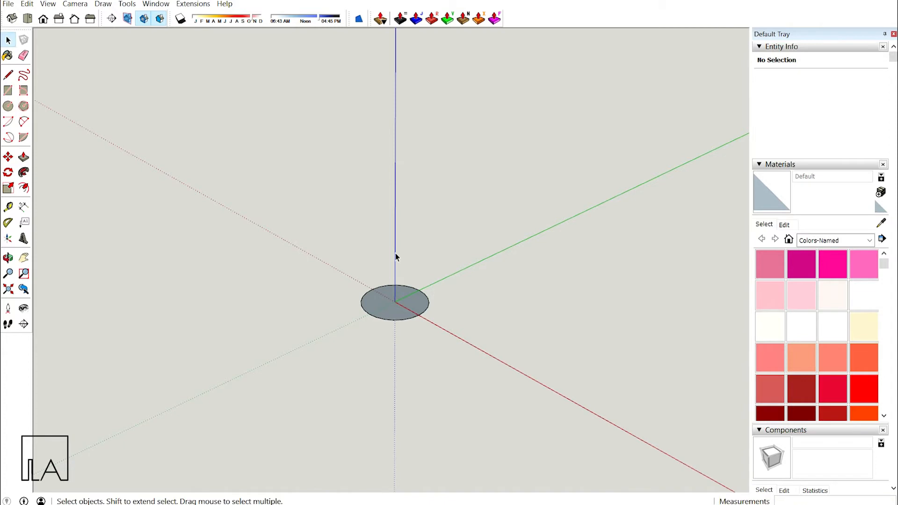
# Inspect the circle's radius and segment count in its entity properties
pyautogui.scroll(4, 396, 304)
pyautogui.scroll(3, 398, 308)
pyautogui.moveTo(399, 307); pyautogui.dragTo(402, 279, button='middle')
pyautogui.click(474, 347)
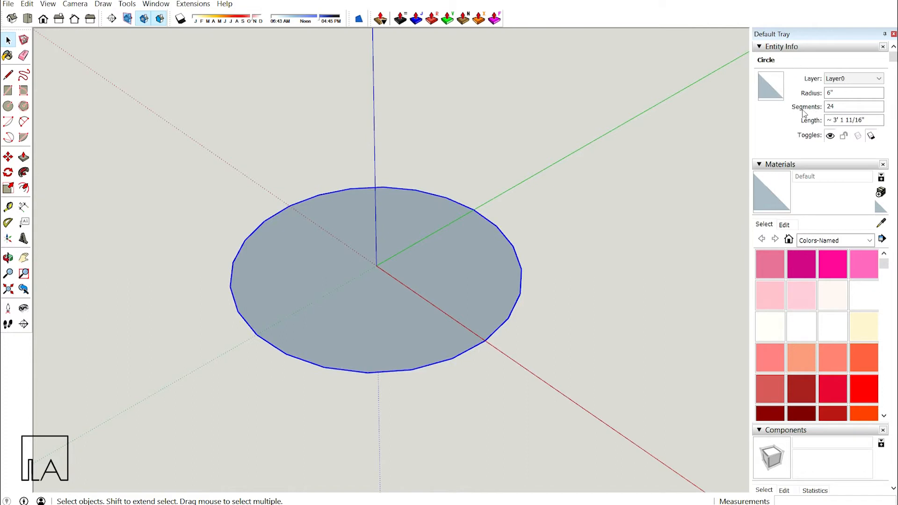
pyautogui.moveTo(460, 330); pyautogui.dragTo(427, 326, button='middle')
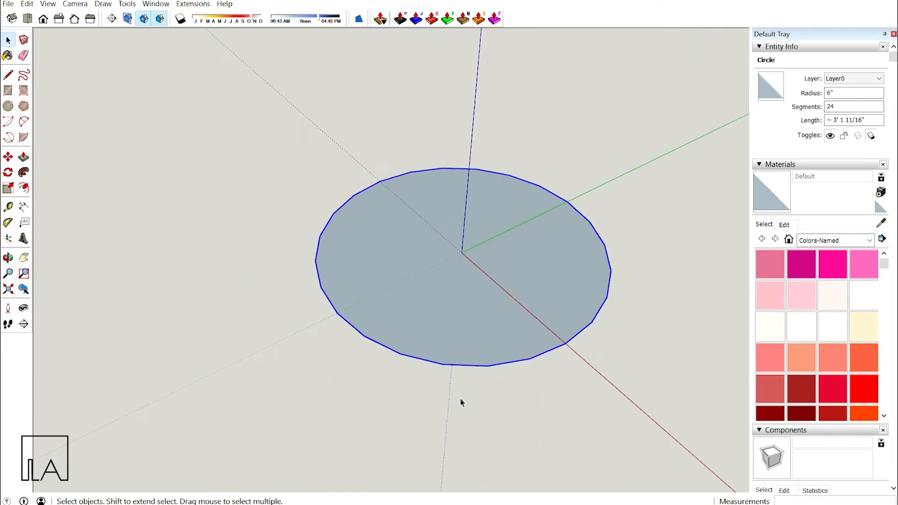
pyautogui.click(460, 398)
pyautogui.moveTo(435, 396); pyautogui.dragTo(417, 394, button='middle')
# Draw a small circle of about 13/16" radius, centered on the midpoint of one circle segment and reaching that segment's endpoint
pyautogui.press('c')
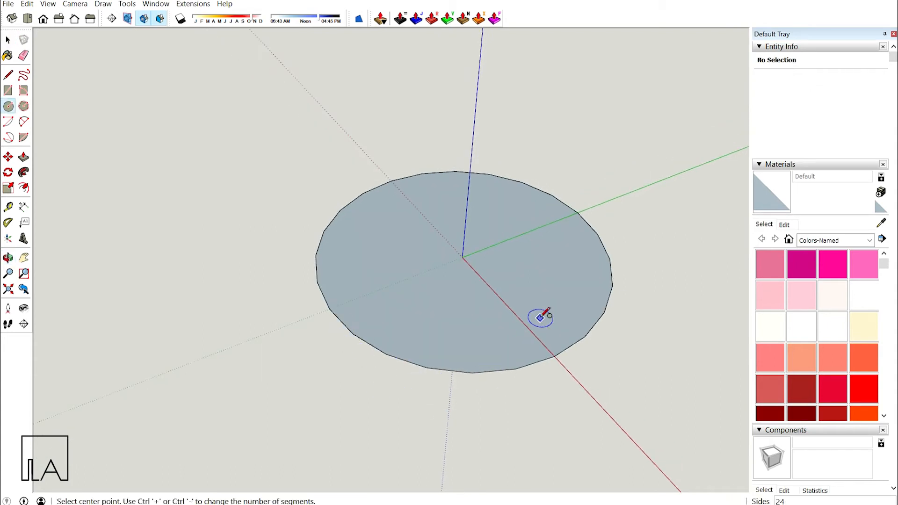
pyautogui.scroll(1, 407, 348)
pyautogui.moveTo(405, 350); pyautogui.dragTo(327, 334, button='middle')
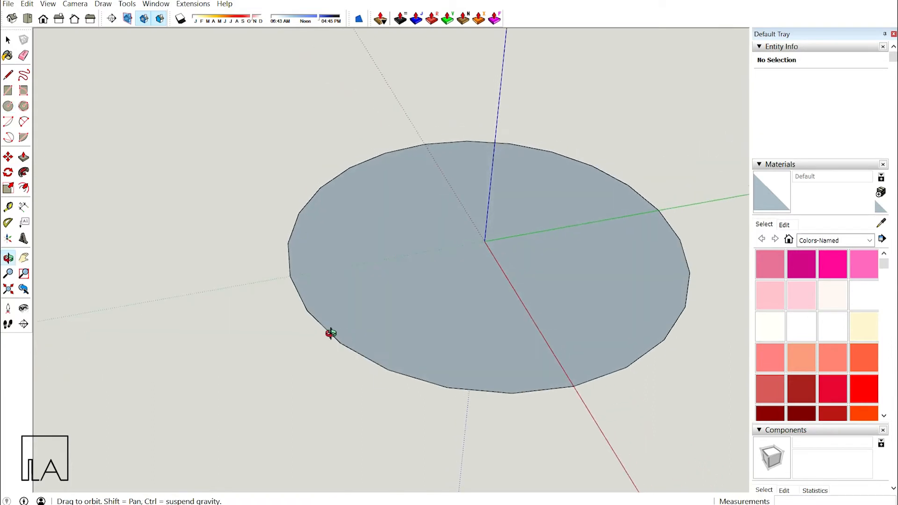
pyautogui.scroll(2, 364, 355)
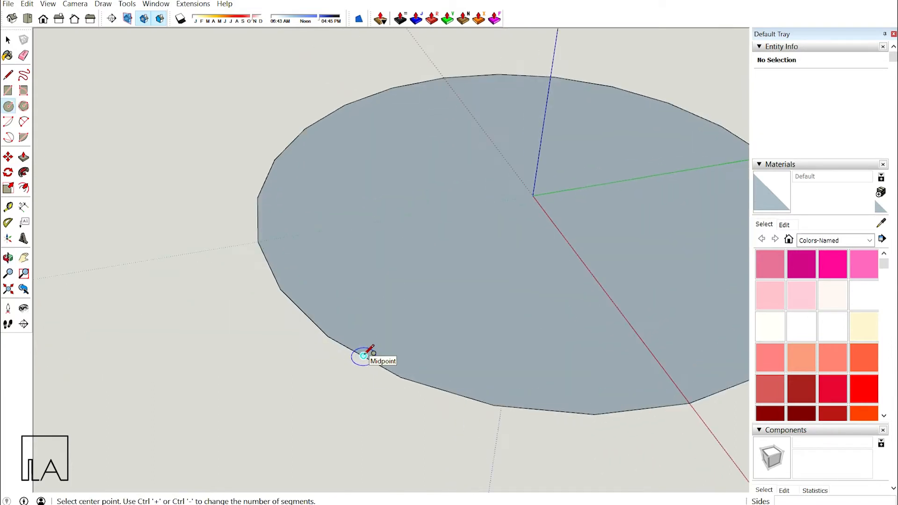
pyautogui.click(363, 356)
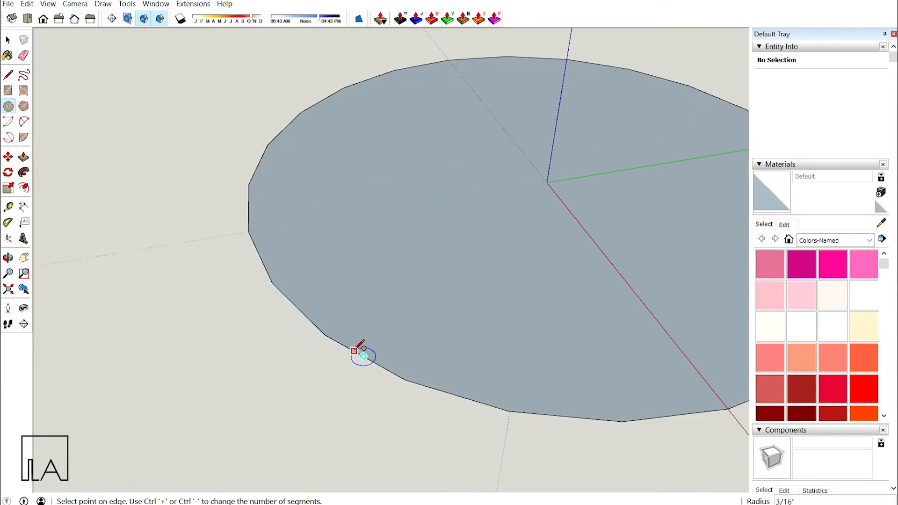
pyautogui.click(332, 329)
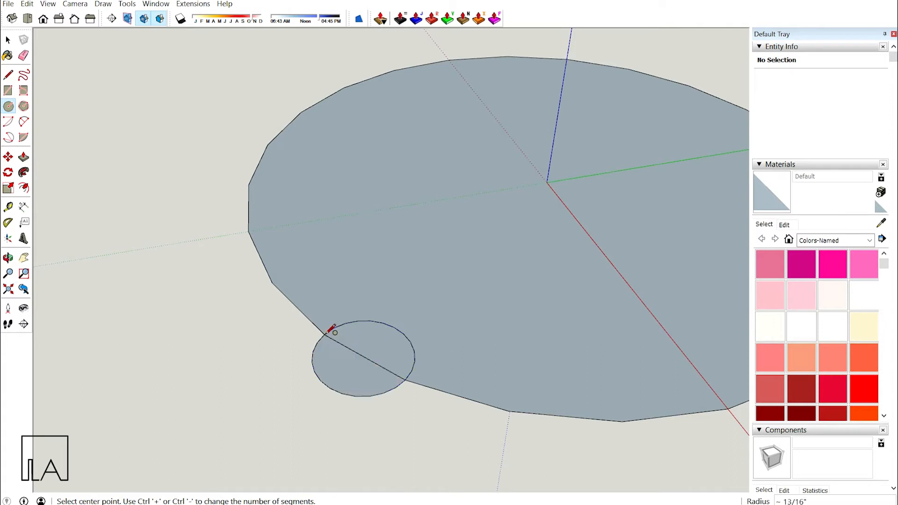
# Erase the part of the small circle's edge that lies inside the large circle, leaving an outward half-circle
pyautogui.moveTo(330, 328); pyautogui.dragTo(396, 347, button='middle')
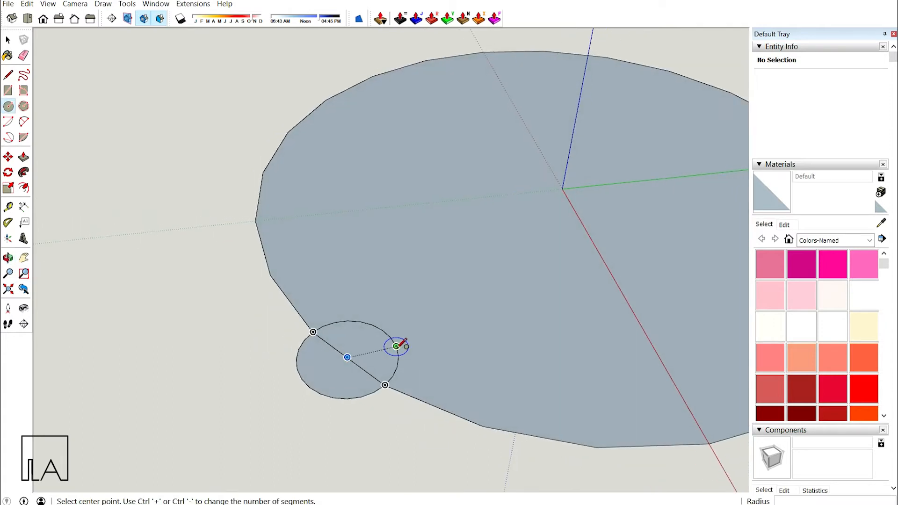
pyautogui.press('e')
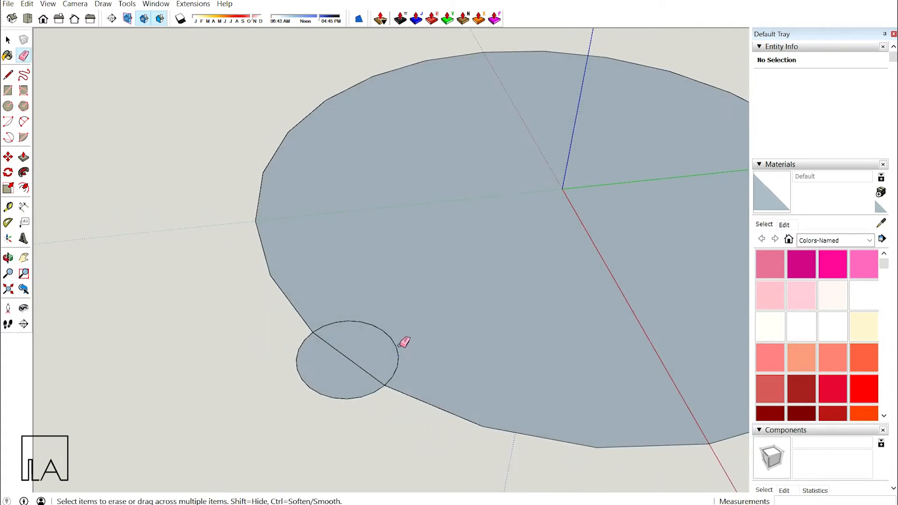
pyautogui.click(373, 321)
pyautogui.moveTo(399, 346)
pyautogui.mouseDown(button='middle')
pyautogui.moveTo(453, 317)
pyautogui.moveTo(507, 260)
pyautogui.moveTo(511, 333)
pyautogui.mouseUp(button='middle')
# Rotate-copy the half-circle face and arc about the origin by one segment, and array the copies around the whole circle
pyautogui.press('space')
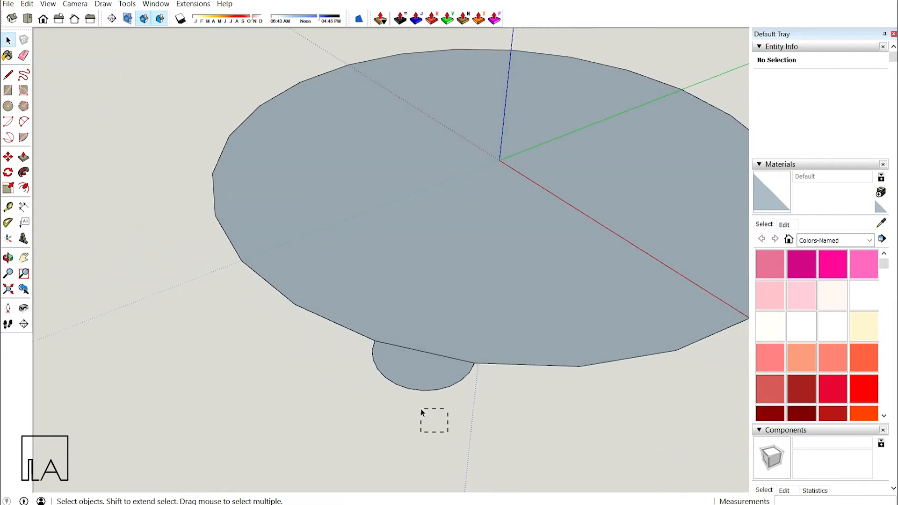
pyautogui.moveTo(363, 366); pyautogui.dragTo(365, 370)
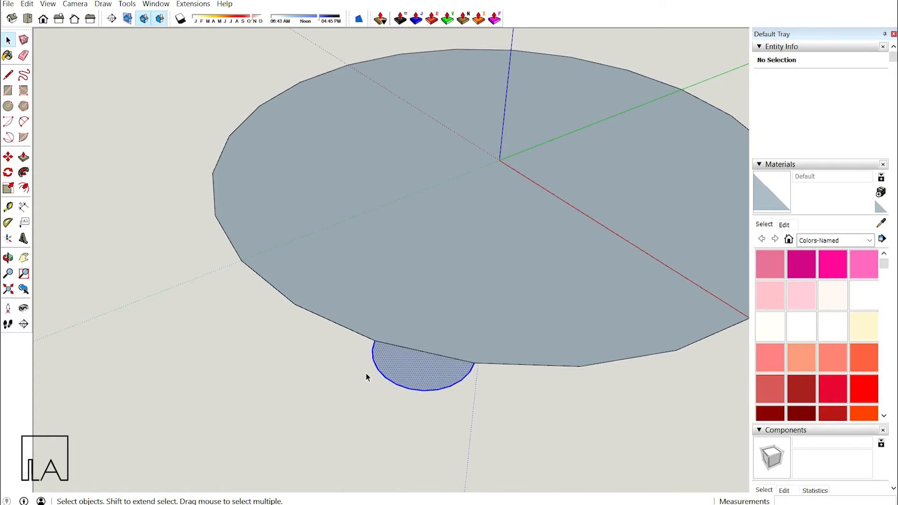
pyautogui.scroll(-3, 457, 277)
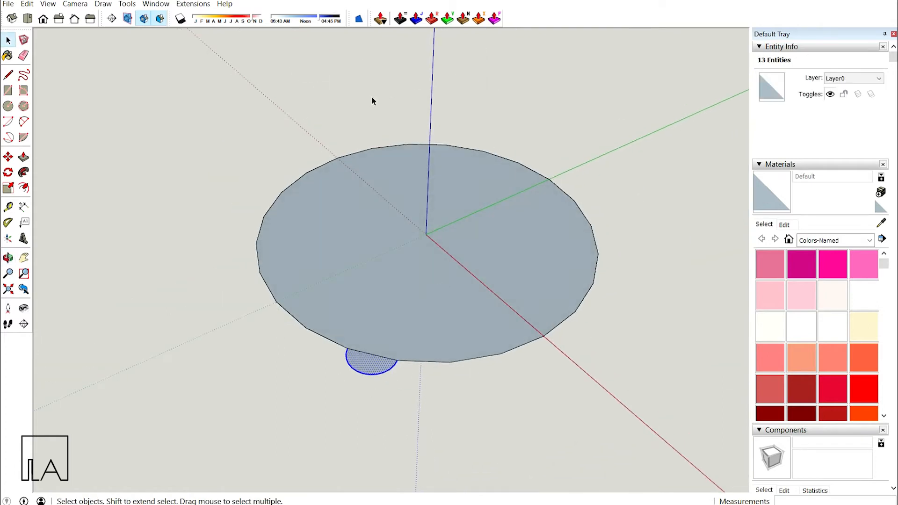
pyautogui.moveTo(465, 247); pyautogui.dragTo(465, 281, button='middle')
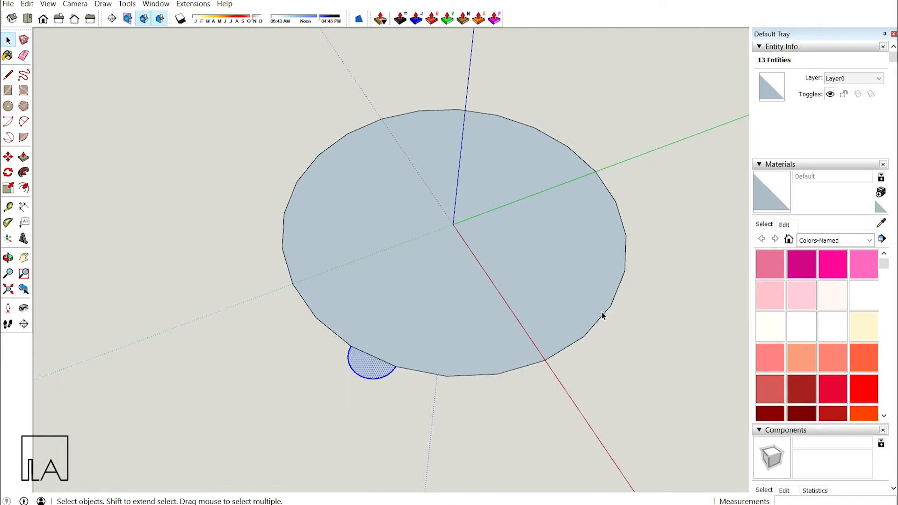
pyautogui.press('q')
pyautogui.click(453, 224)
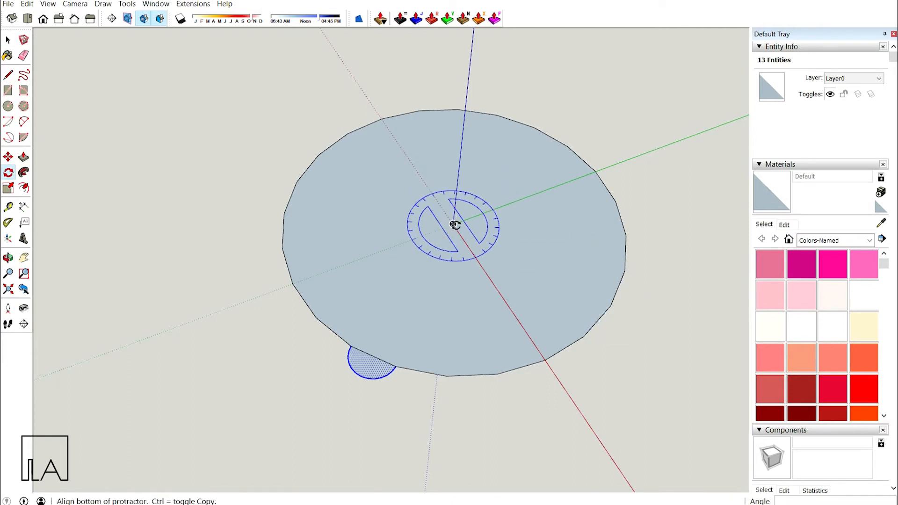
pyautogui.scroll(1, 379, 348)
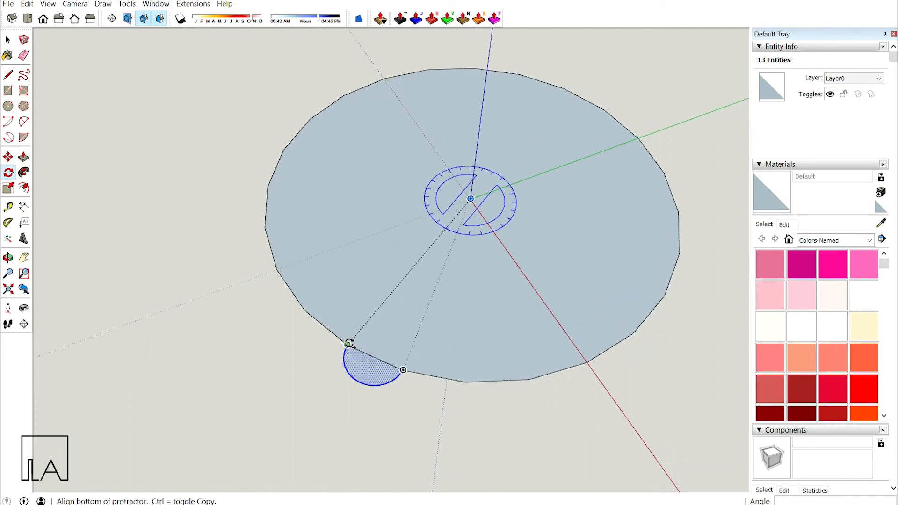
pyautogui.click(349, 346)
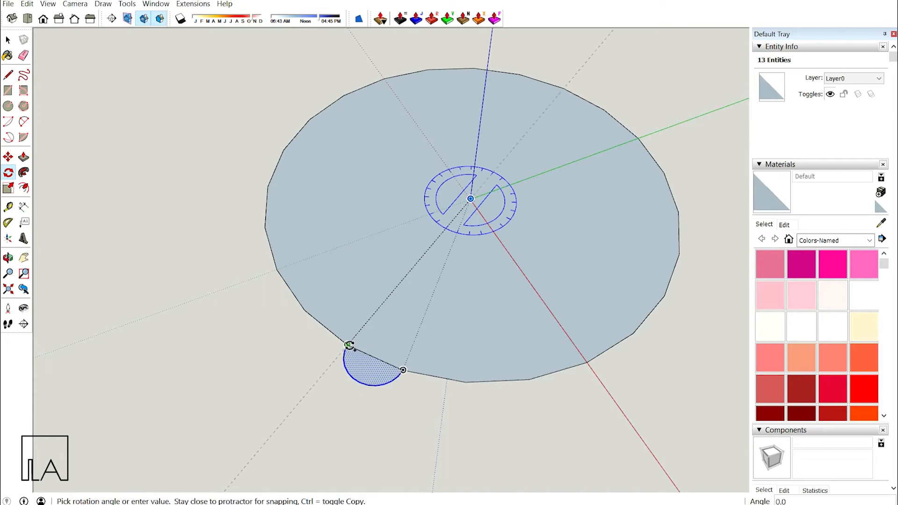
pyautogui.click(404, 366)
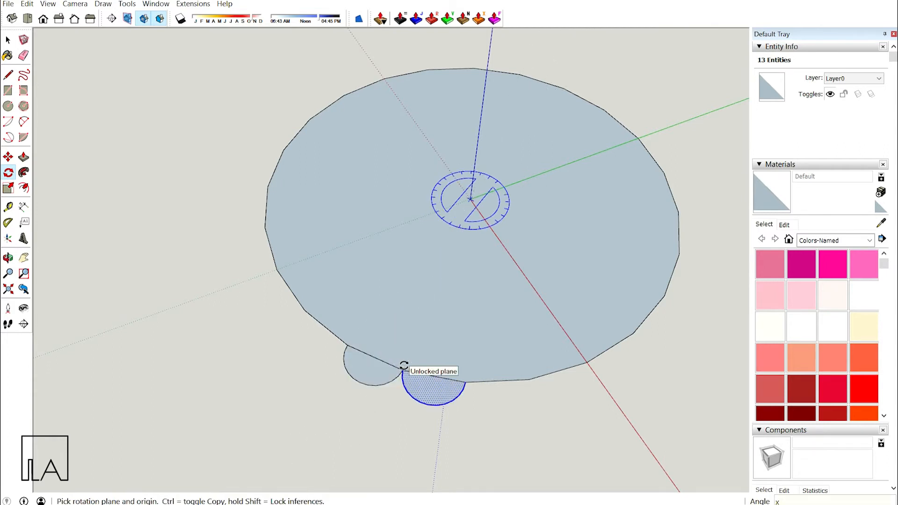
pyautogui.press('Return')
pyautogui.press('space')
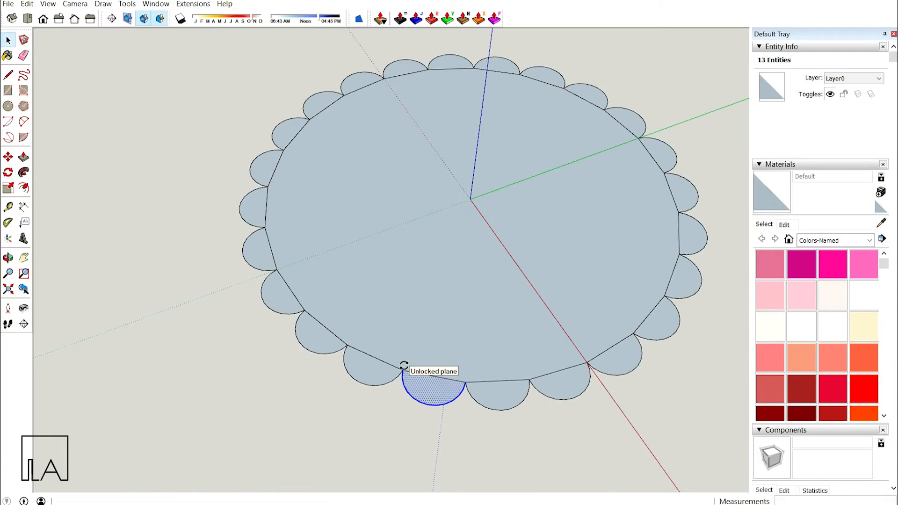
# Erase the straight segments between the large circle and the half-circles to merge everything into one scalloped face
pyautogui.scroll(-3, 404, 366)
pyautogui.moveTo(406, 323)
pyautogui.mouseDown(button='middle')
pyautogui.moveTo(435, 267)
pyautogui.moveTo(391, 246)
pyautogui.moveTo(391, 317)
pyautogui.mouseUp(button='middle')
pyautogui.press('e')
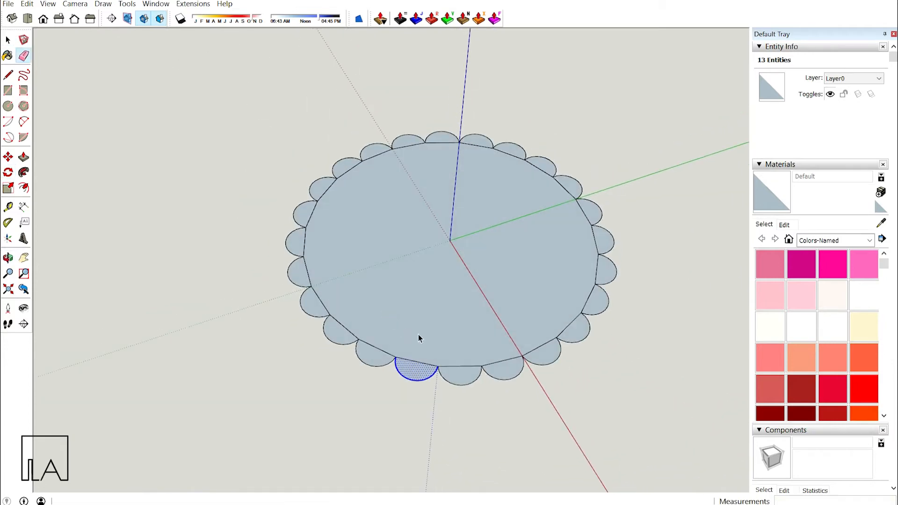
pyautogui.moveTo(468, 361)
pyautogui.mouseDown()
pyautogui.moveTo(491, 350)
pyautogui.moveTo(512, 355)
pyautogui.moveTo(570, 331)
pyautogui.moveTo(600, 242)
pyautogui.moveTo(567, 186)
pyautogui.moveTo(489, 160)
pyautogui.moveTo(514, 147)
pyautogui.moveTo(431, 161)
pyautogui.moveTo(447, 139)
pyautogui.moveTo(350, 166)
pyautogui.moveTo(309, 219)
pyautogui.moveTo(317, 263)
pyautogui.moveTo(306, 273)
pyautogui.moveTo(316, 289)
pyautogui.moveTo(423, 357)
pyautogui.mouseUp()
pyautogui.press('space')
pyautogui.moveTo(497, 393)
pyautogui.mouseDown(button='middle')
pyautogui.moveTo(491, 286)
pyautogui.moveTo(391, 299)
pyautogui.mouseUp(button='middle')
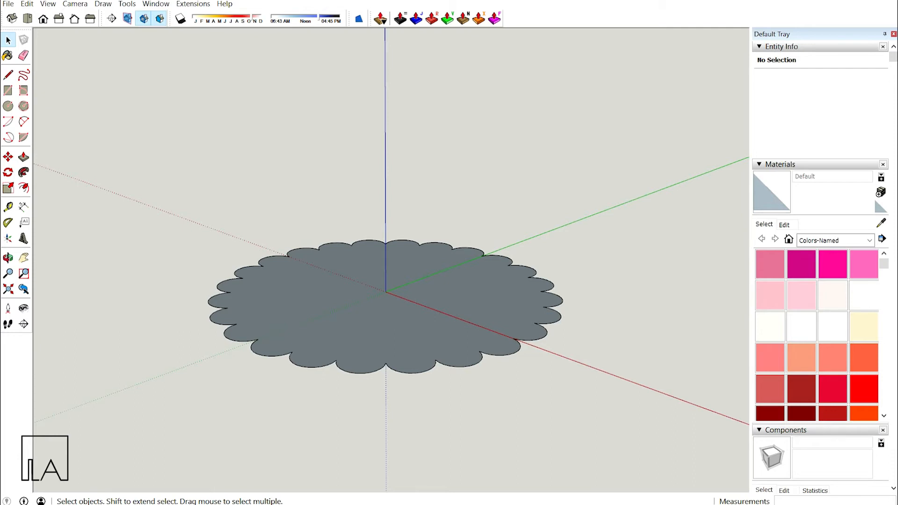
# Push/Pull the scalloped face upward by 1' to form a fluted cylinder
pyautogui.scroll(-2, 698, 181)
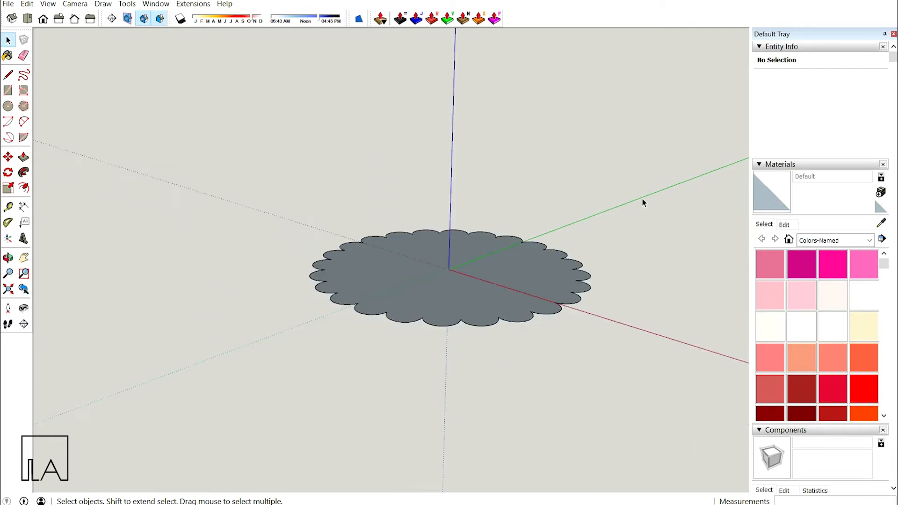
pyautogui.moveTo(642, 199); pyautogui.dragTo(614, 237, button='middle')
pyautogui.press('p')
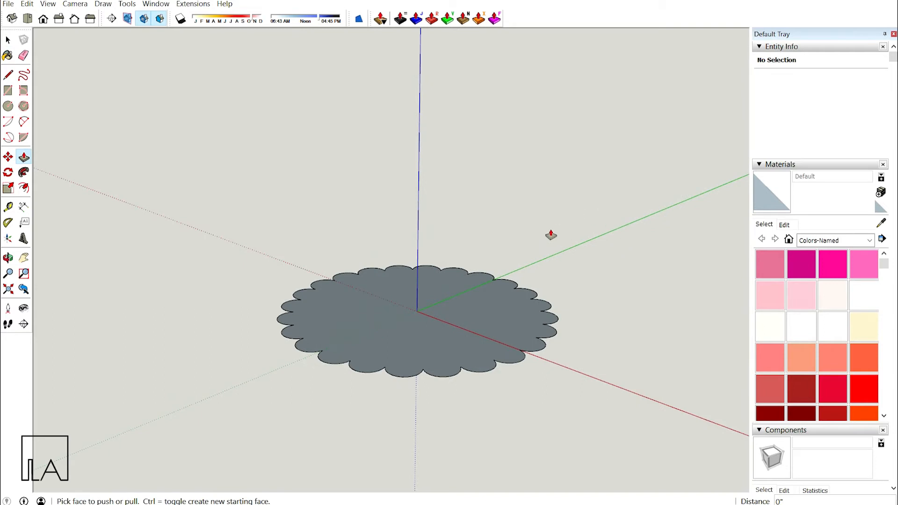
pyautogui.click(474, 309)
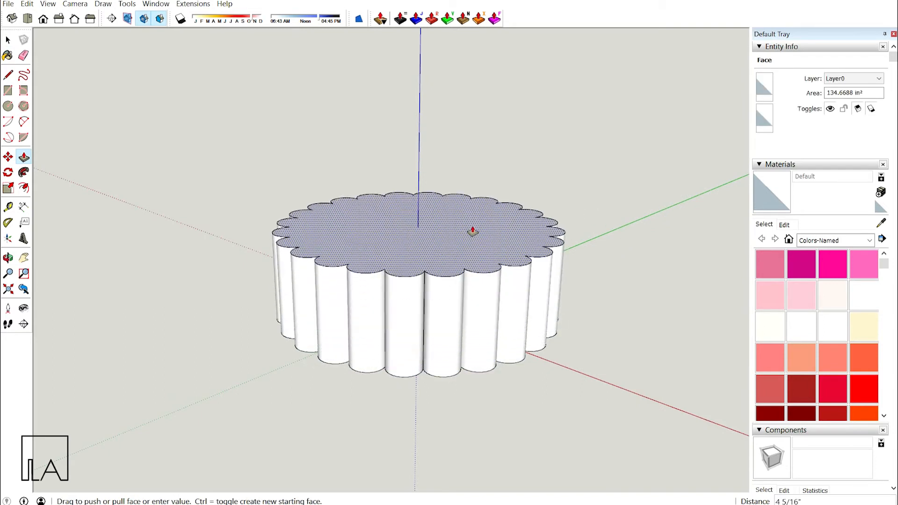
pyautogui.write('1')
pyautogui.press('Return')
pyautogui.press('space')
pyautogui.scroll(-1, 473, 230)
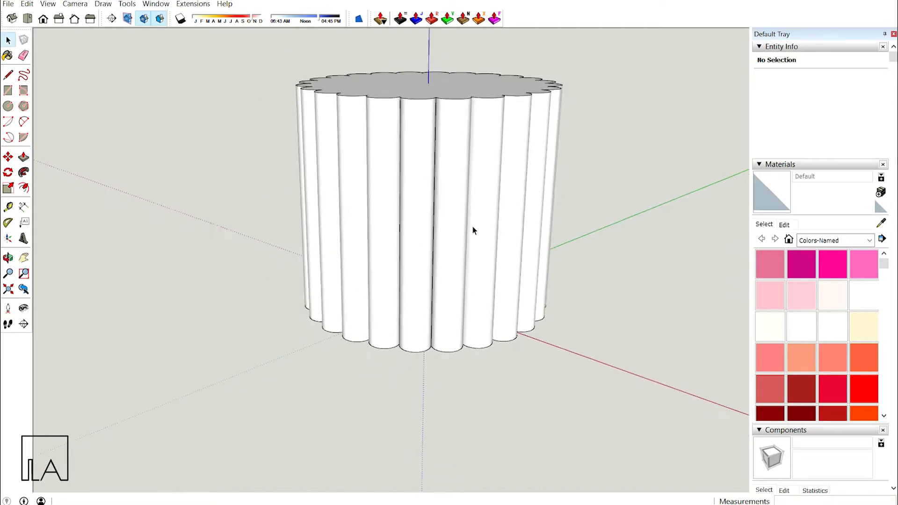
# Select the entire scalloped cylinder and make it a group
pyautogui.moveTo(473, 230); pyautogui.dragTo(347, 202, button='middle')
pyautogui.moveTo(213, 61); pyautogui.dragTo(547, 385)
pyautogui.rightClick(461, 229)
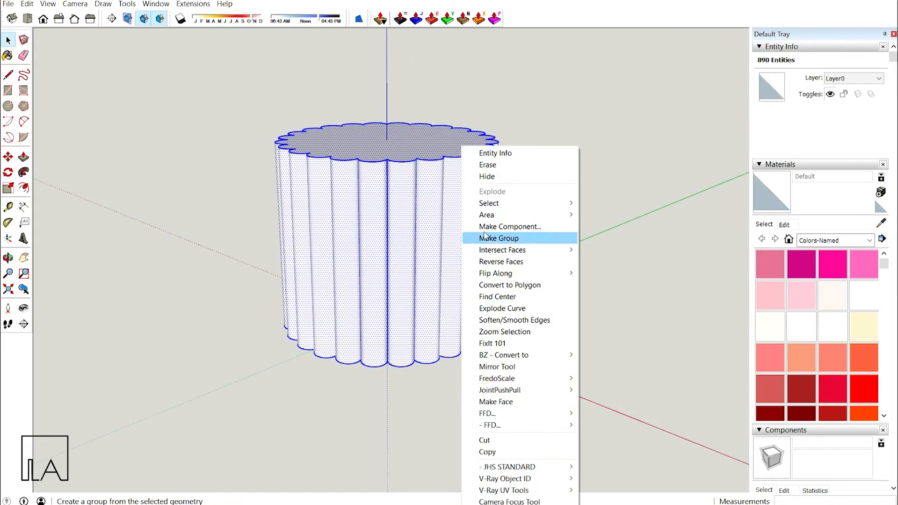
pyautogui.click(512, 239)
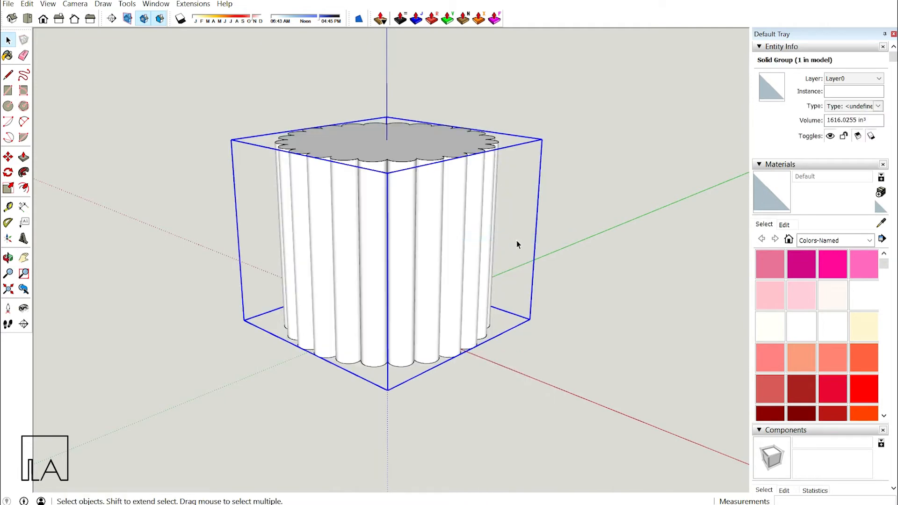
pyautogui.click(579, 286)
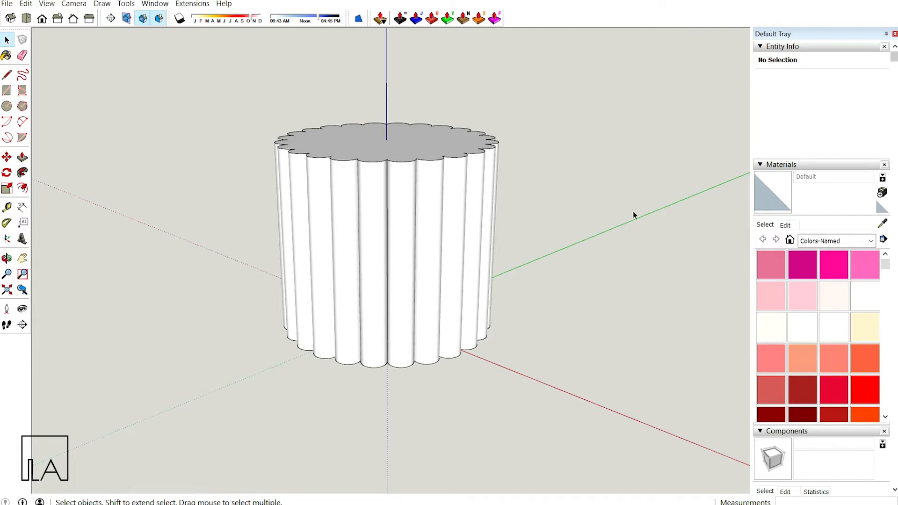
pyautogui.moveTo(601, 217); pyautogui.dragTo(496, 232, button='middle')
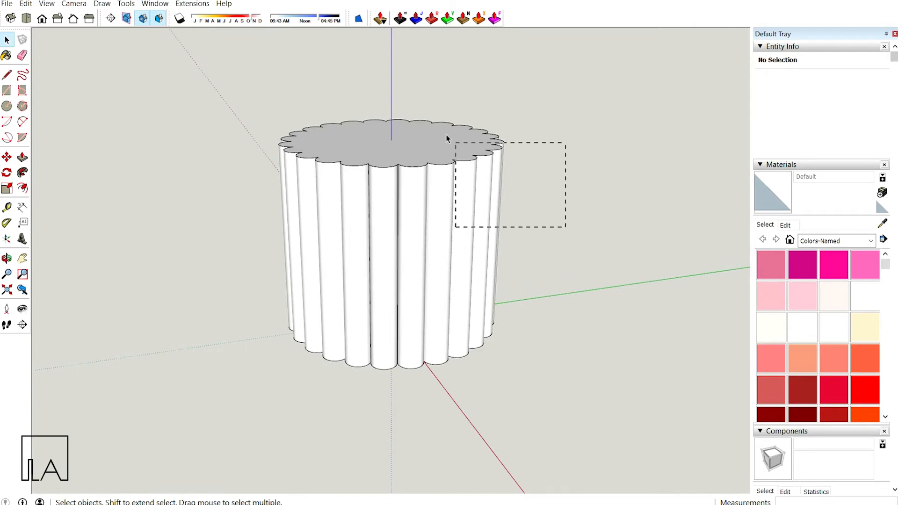
pyautogui.moveTo(447, 134); pyautogui.dragTo(477, 168)
pyautogui.click(578, 243)
pyautogui.moveTo(578, 242); pyautogui.dragTo(484, 210, button='middle')
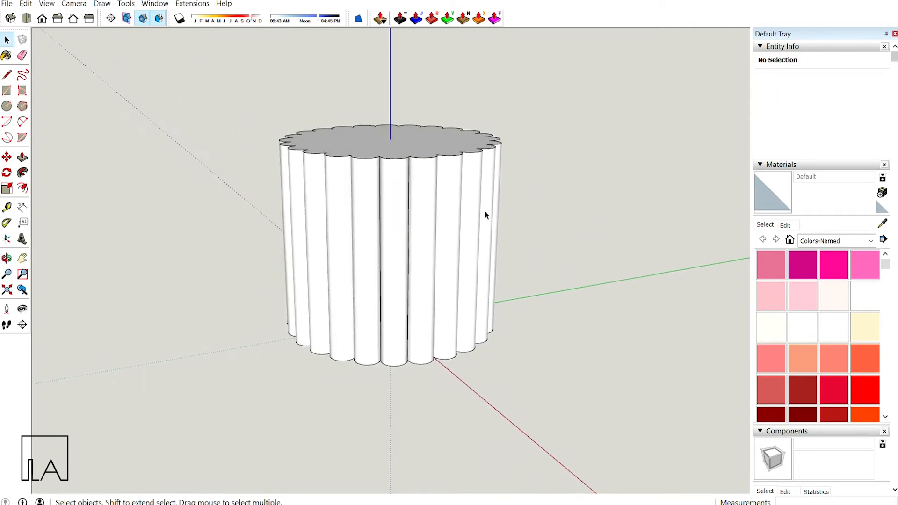
# Apply an NxN FFD to the scalloped cylinder group with width 2, depth 2, height 6 and Subdivide set to false
pyautogui.click(473, 211)
pyautogui.rightClick(473, 212)
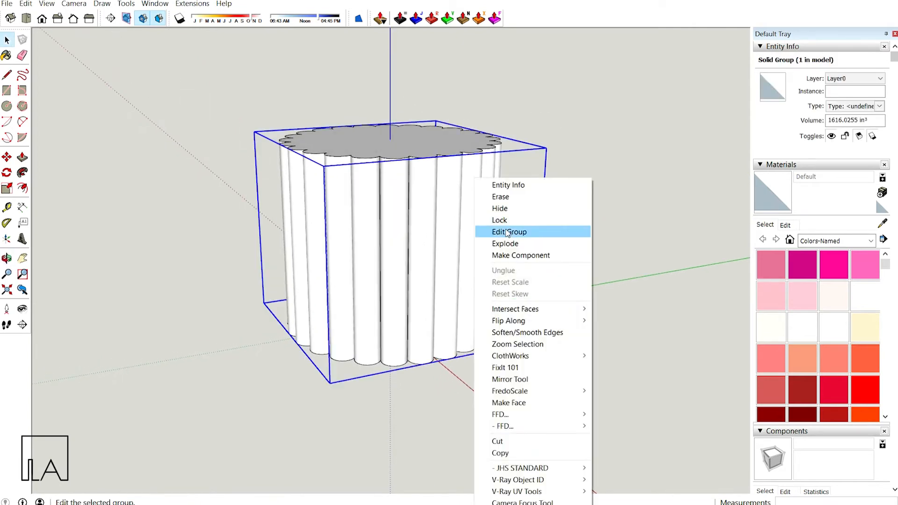
pyautogui.moveTo(573, 426)
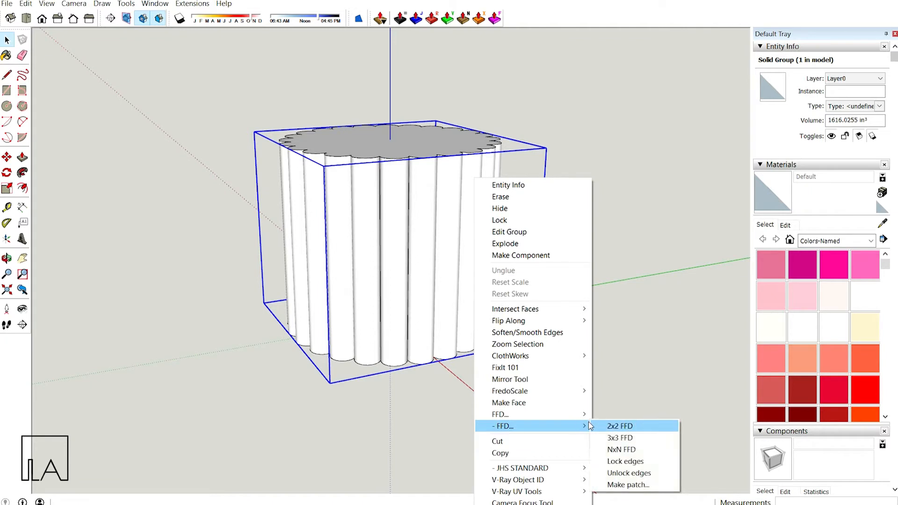
pyautogui.click(621, 449)
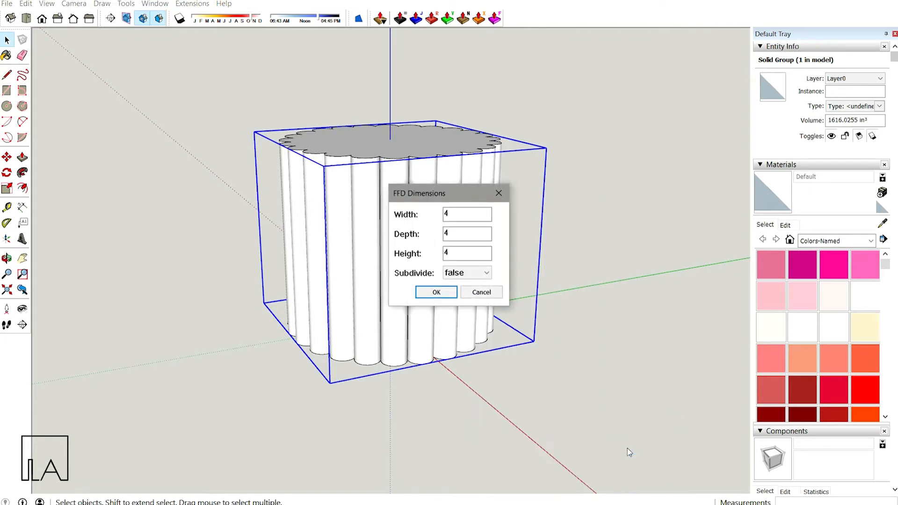
pyautogui.moveTo(474, 201); pyautogui.dragTo(591, 189)
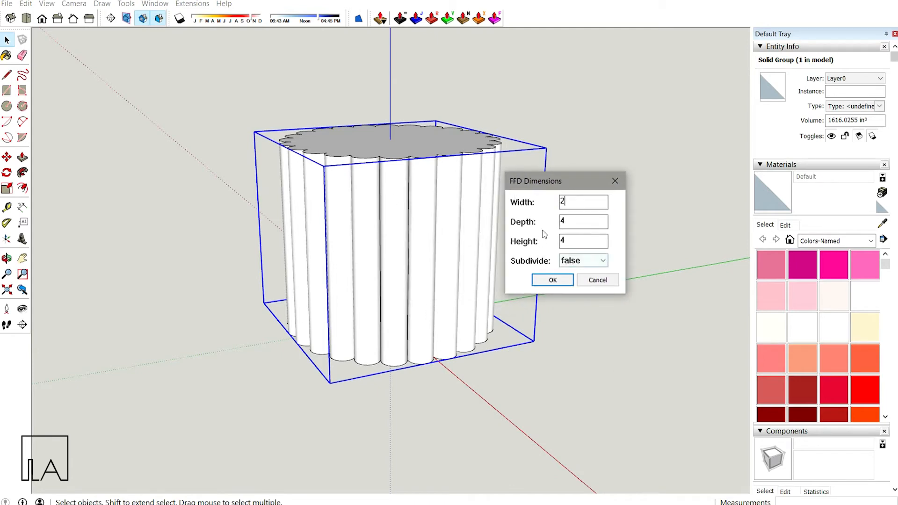
pyautogui.press('Tab')
pyautogui.write('2')
pyautogui.press('Tab')
pyautogui.write('6')
pyautogui.moveTo(571, 179); pyautogui.dragTo(663, 128)
pyautogui.click(666, 214)
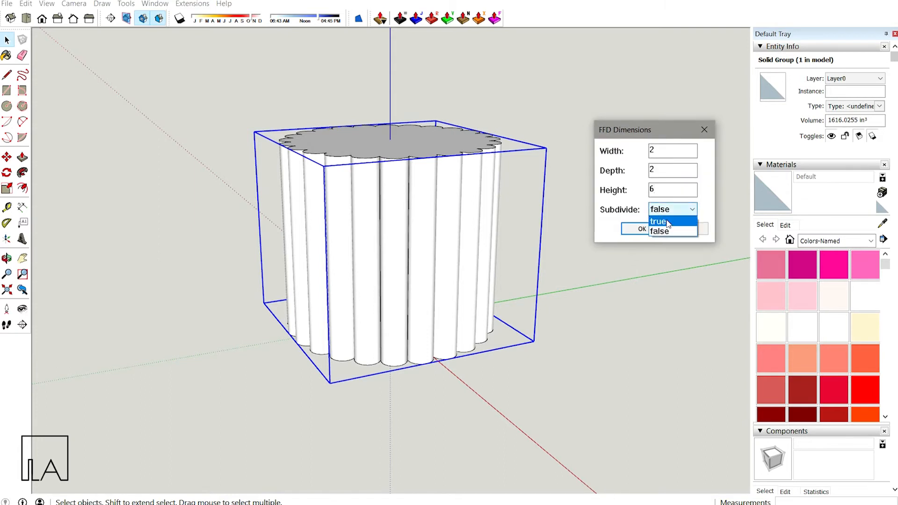
pyautogui.click(666, 211)
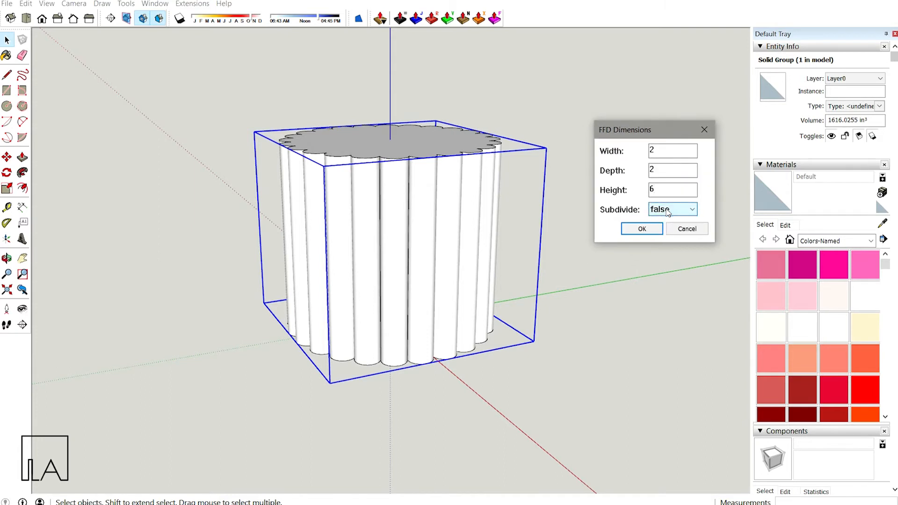
pyautogui.click(650, 231)
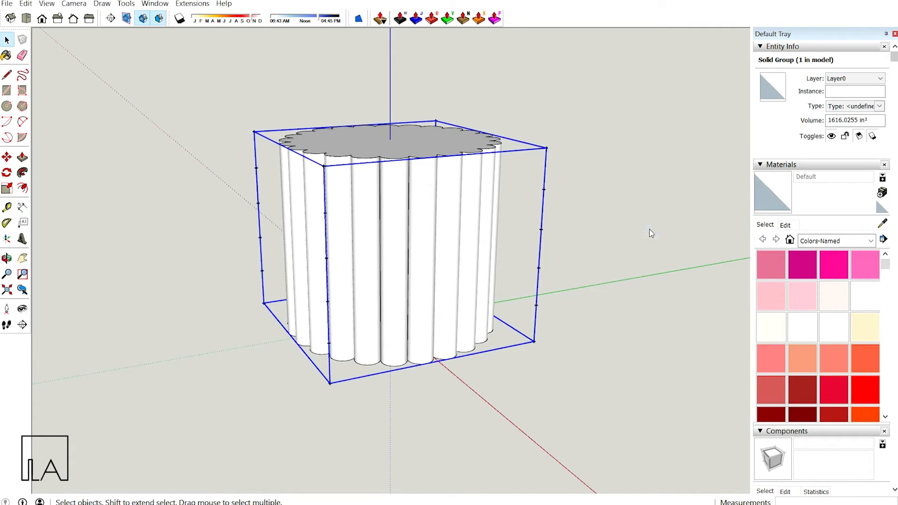
# Open the FFD control points group and select the four control points around the cylinder's upper face
pyautogui.click(632, 241)
pyautogui.press('o')
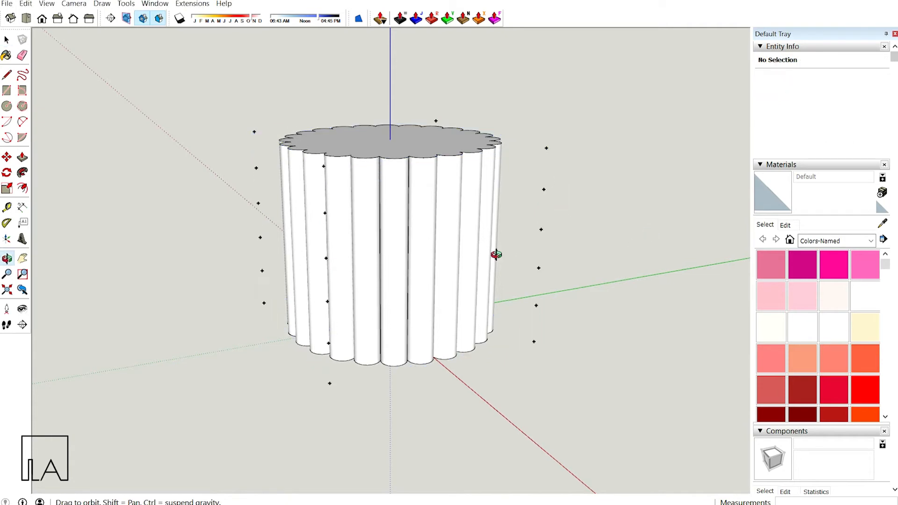
pyautogui.moveTo(496, 255); pyautogui.dragTo(449, 230)
pyautogui.press('space')
pyautogui.moveTo(395, 287); pyautogui.dragTo(409, 265, button='middle')
pyautogui.moveTo(409, 265); pyautogui.dragTo(434, 264, button='middle')
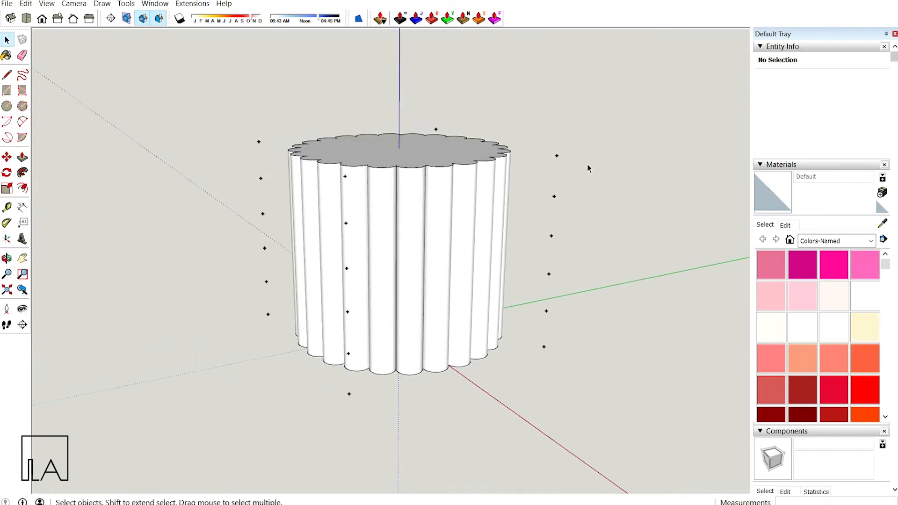
pyautogui.click(462, 218)
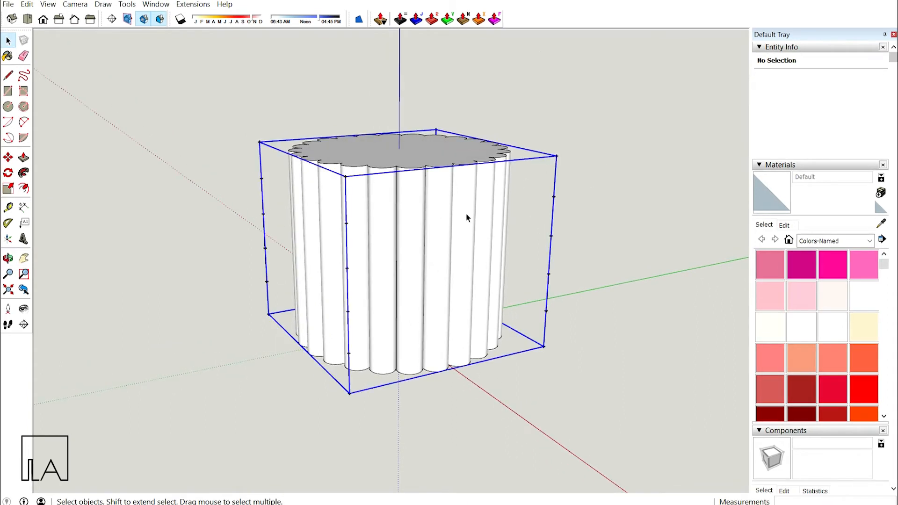
pyautogui.click(603, 164)
pyautogui.click(557, 156)
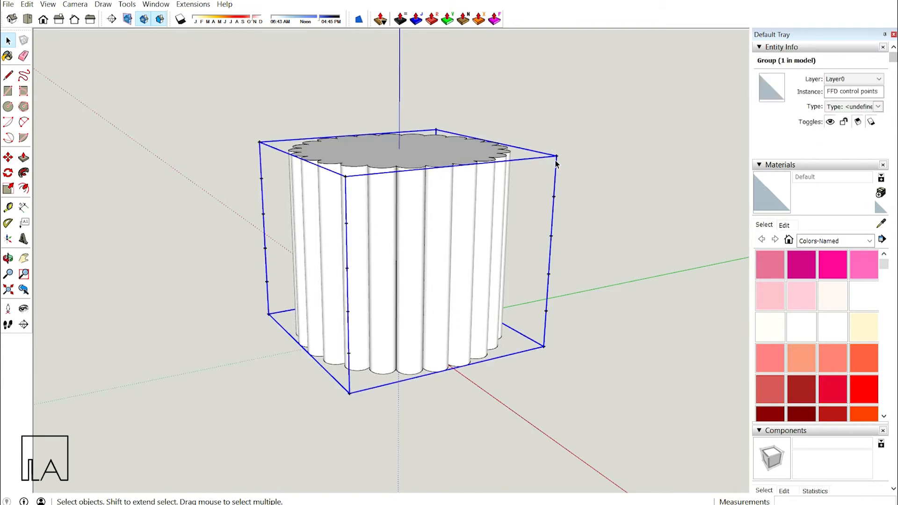
pyautogui.doubleClick(556, 156)
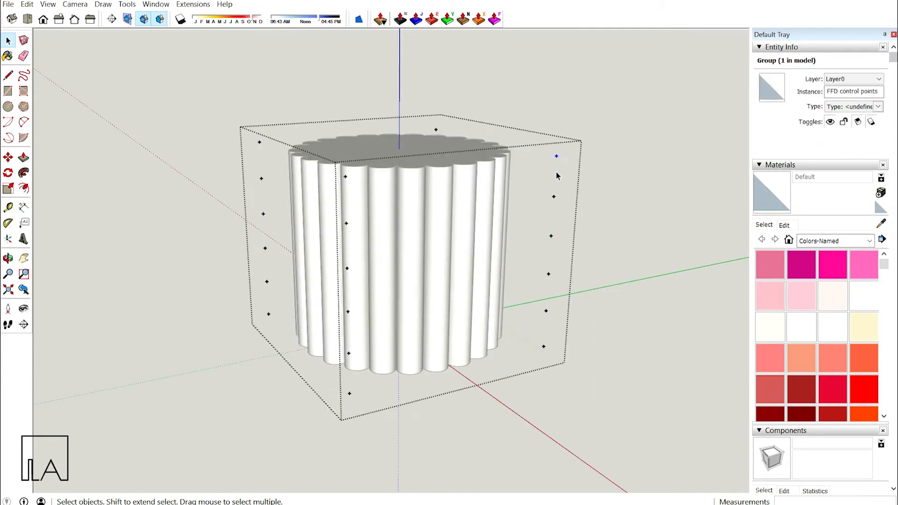
pyautogui.click(557, 156)
pyautogui.moveTo(515, 222); pyautogui.dragTo(358, 160, button='middle')
pyautogui.moveTo(189, 70); pyautogui.dragTo(554, 165)
pyautogui.moveTo(362, 199); pyautogui.dragTo(561, 321, button='middle')
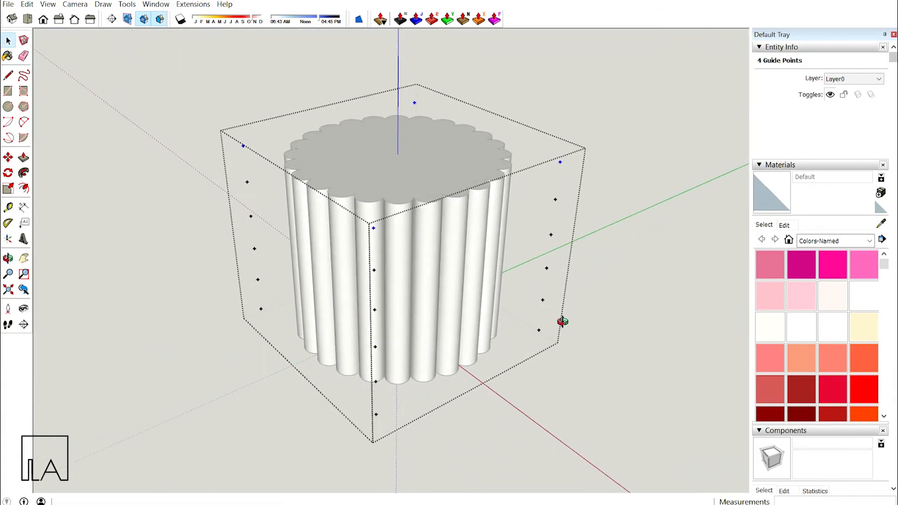
# Scale the four upper control points uniformly about their centre to 0.23, tapering the cylinder
pyautogui.press('s')
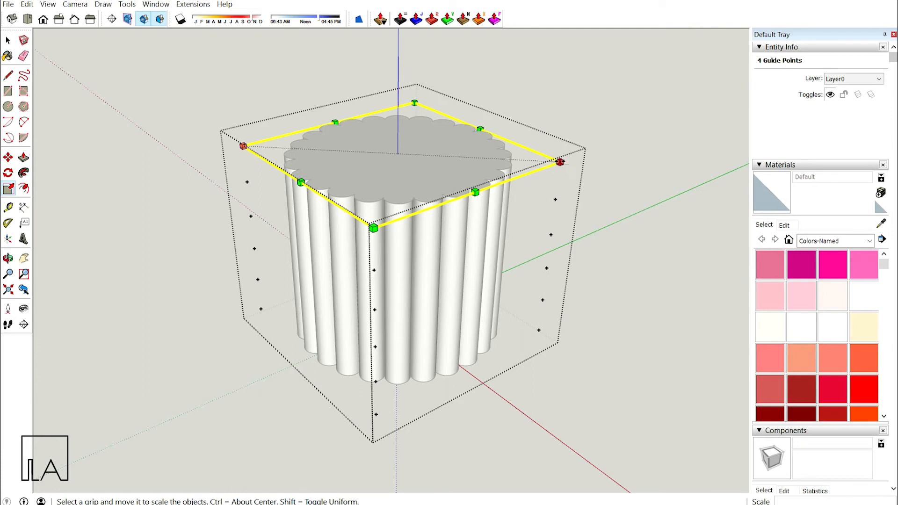
pyautogui.press('ctrl')
pyautogui.moveTo(559, 161); pyautogui.dragTo(434, 156)
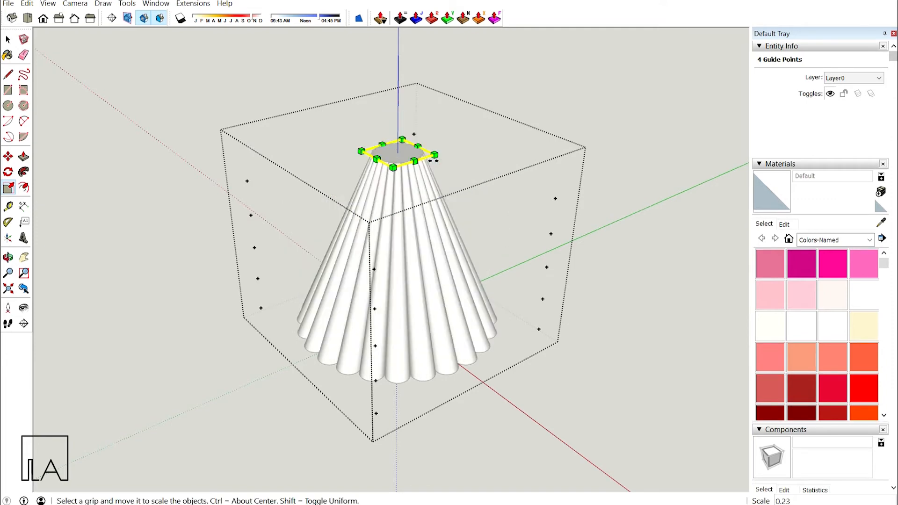
pyautogui.moveTo(433, 179); pyautogui.dragTo(435, 131, button='middle')
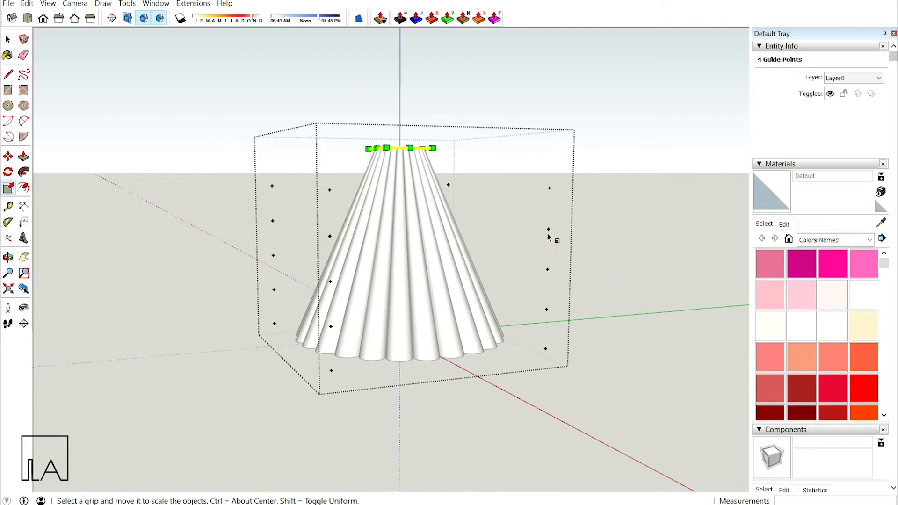
# Undo the scaling of the upper control points, close their group and delete the FFD control points
pyautogui.moveTo(477, 214); pyautogui.dragTo(423, 273, button='middle')
pyautogui.hotkey('ctrl', 'z')
pyautogui.press('space')
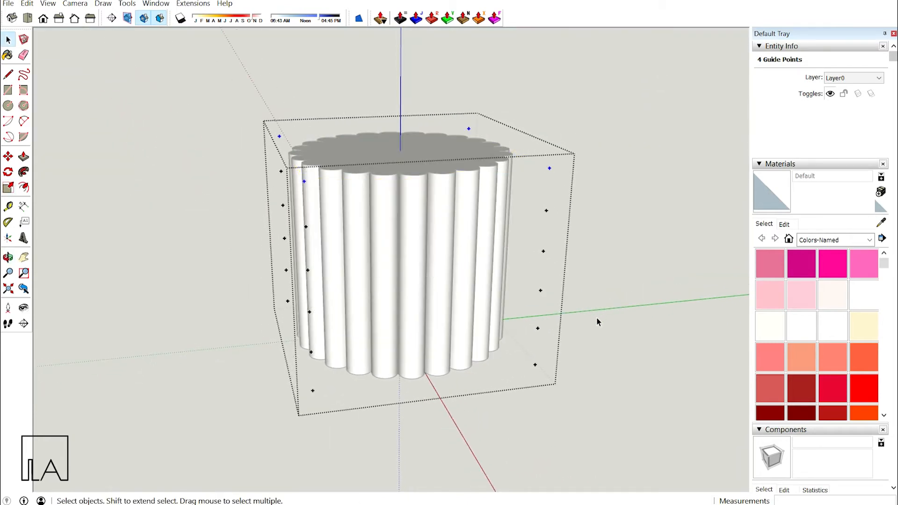
pyautogui.moveTo(598, 320); pyautogui.dragTo(636, 285, button='middle')
pyautogui.click(669, 281)
pyautogui.click(636, 285)
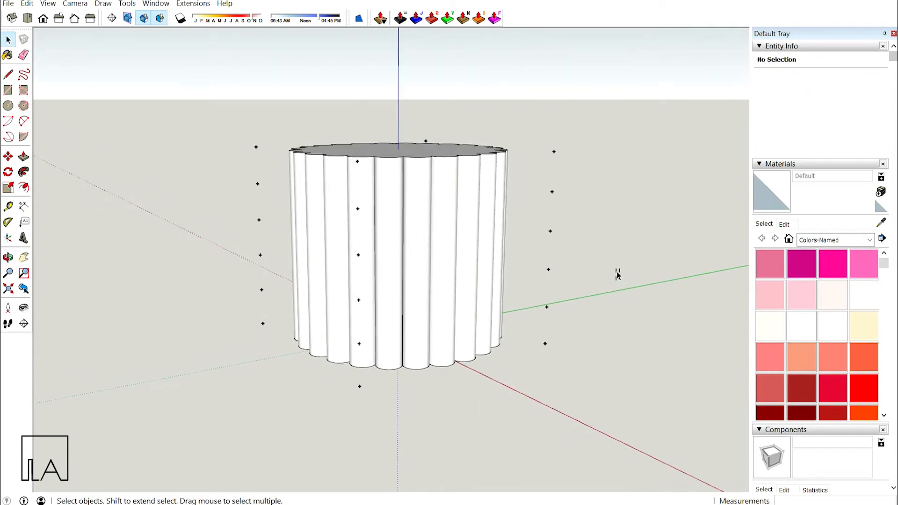
pyautogui.moveTo(616, 275); pyautogui.dragTo(547, 134)
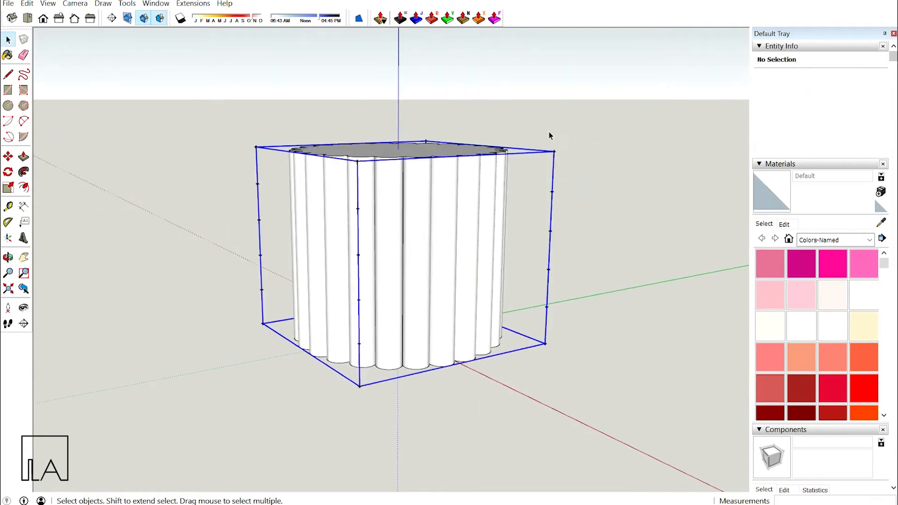
pyautogui.click(614, 174)
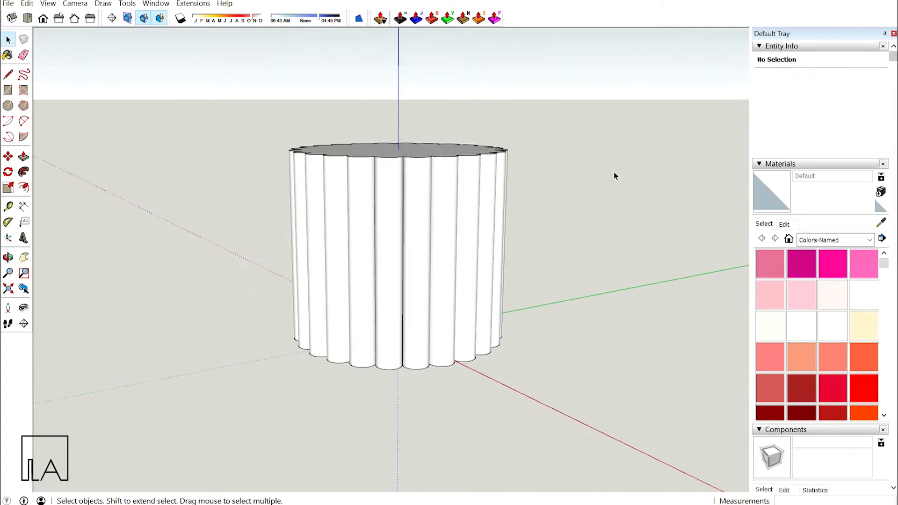
# Apply an NxN FFD to the scalloped cylinder group with width 1, depth 1, height 24 and Subdivide set to true
pyautogui.click(429, 195)
pyautogui.rightClick(428, 194)
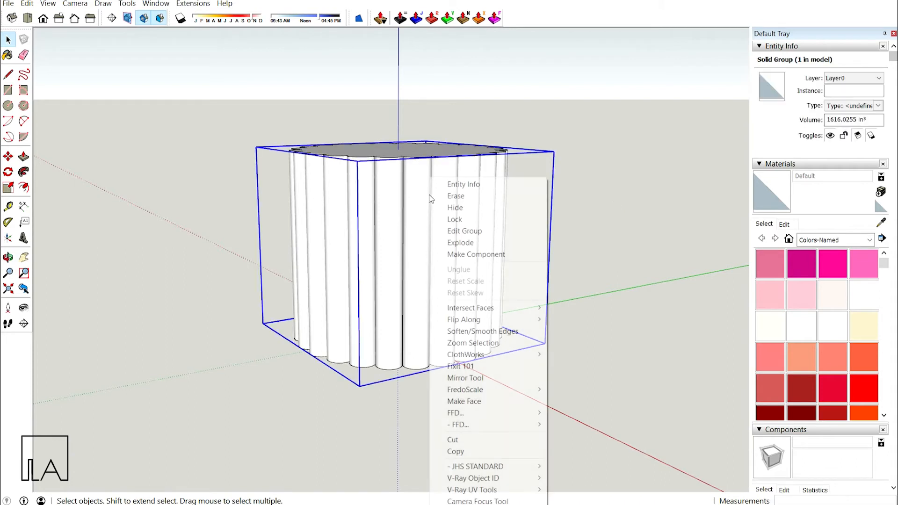
pyautogui.moveTo(510, 423)
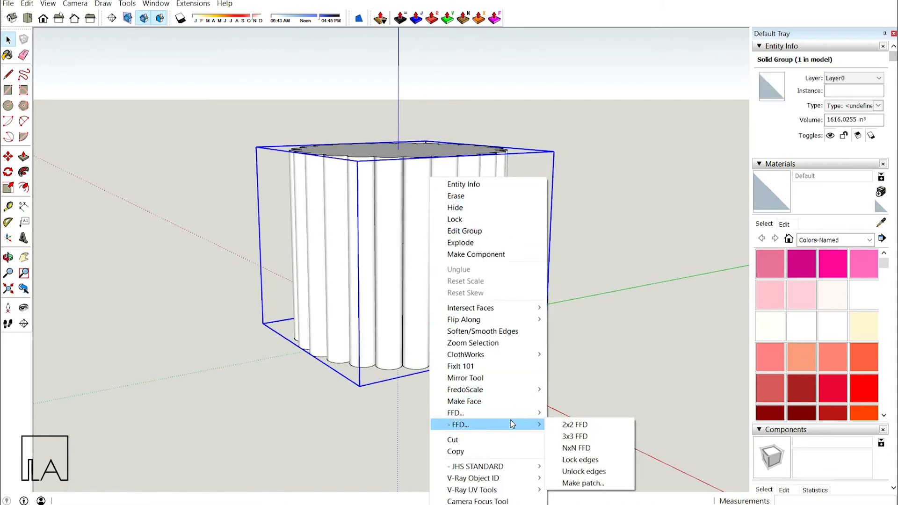
pyautogui.click(579, 447)
pyautogui.moveTo(453, 193); pyautogui.dragTo(641, 180)
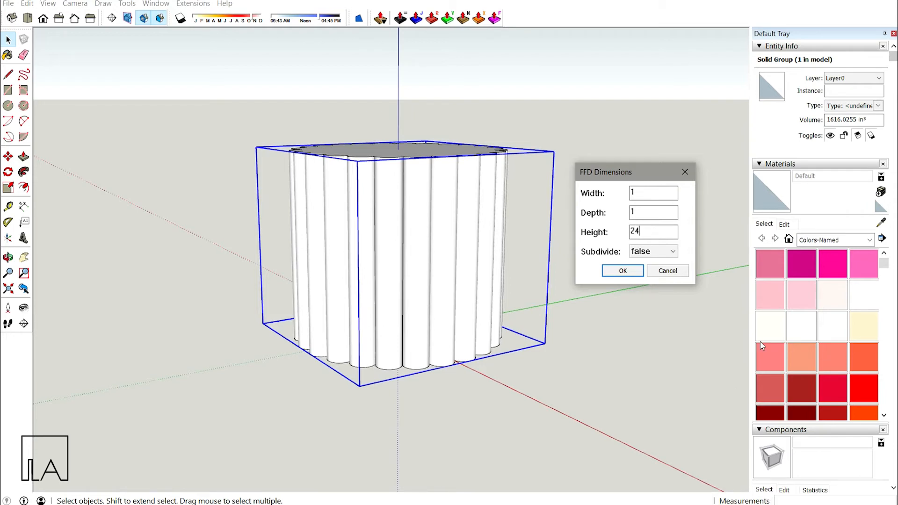
pyautogui.click(653, 255)
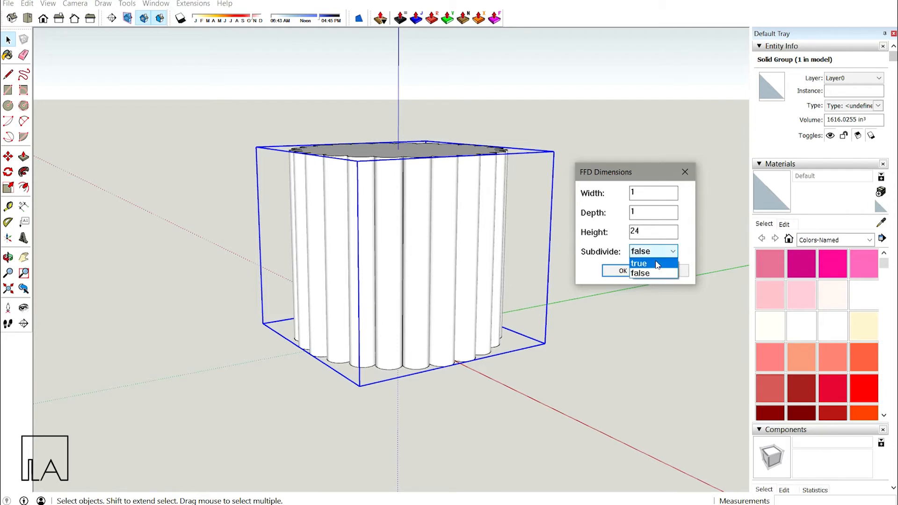
pyautogui.click(657, 264)
pyautogui.click(624, 271)
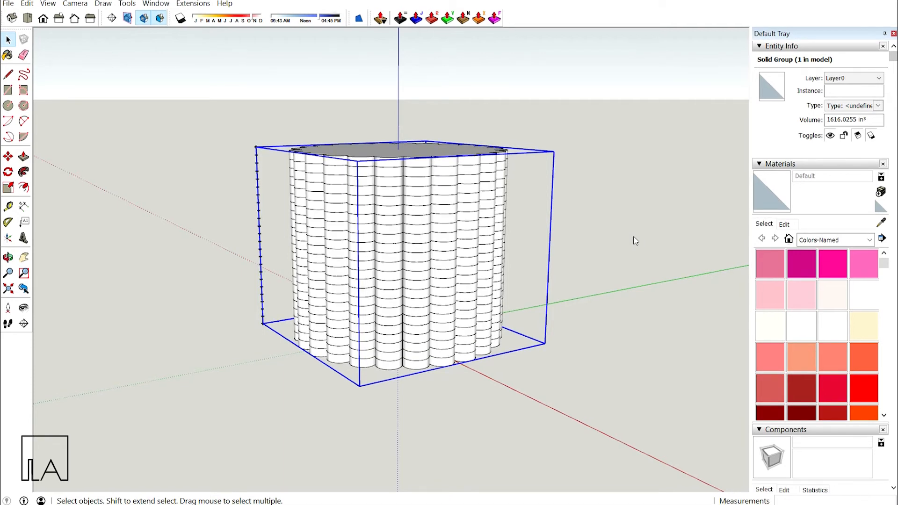
# Delete the column of FFD control points beside the subdivided cylinder
pyautogui.moveTo(512, 262); pyautogui.dragTo(579, 209, button='middle')
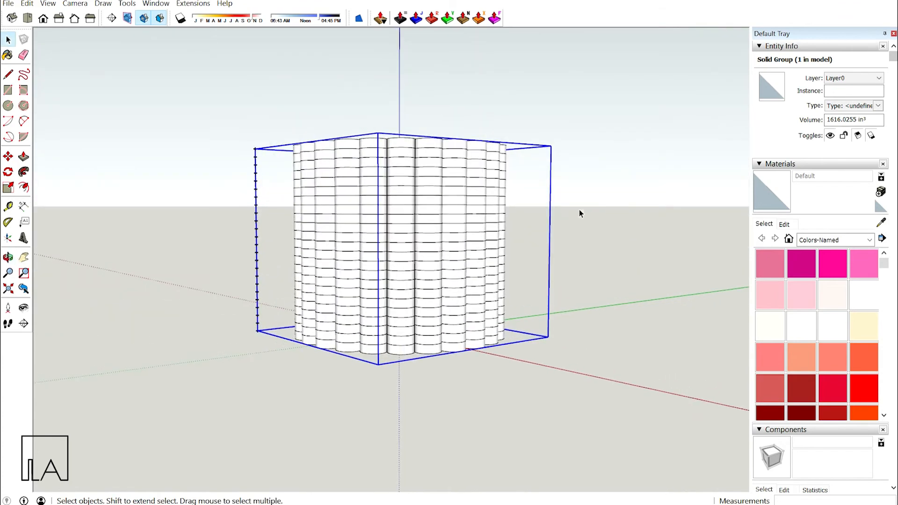
pyautogui.click(549, 205)
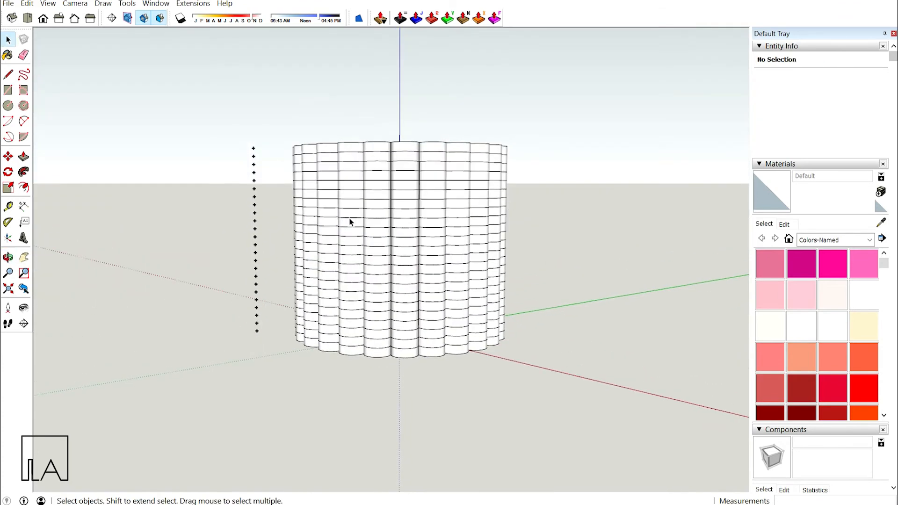
pyautogui.moveTo(272, 209); pyautogui.dragTo(208, 134)
pyautogui.press('Delete')
# Open the cylinder group, select all its geometry and soften the subdivision edges with the Soften coplanar option
pyautogui.moveTo(317, 156); pyautogui.dragTo(515, 201, button='middle')
pyautogui.moveTo(491, 234); pyautogui.dragTo(475, 200, button='middle')
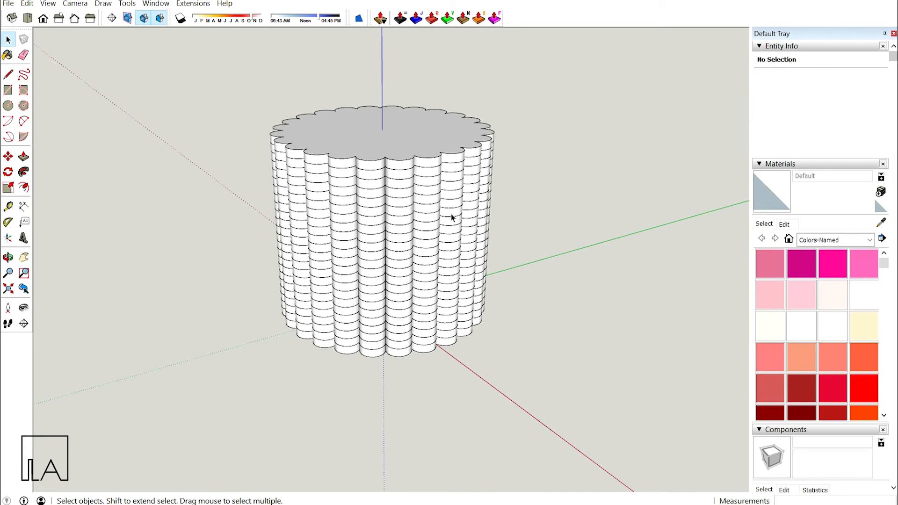
pyautogui.moveTo(450, 184); pyautogui.dragTo(443, 234, button='middle')
pyautogui.click(443, 235)
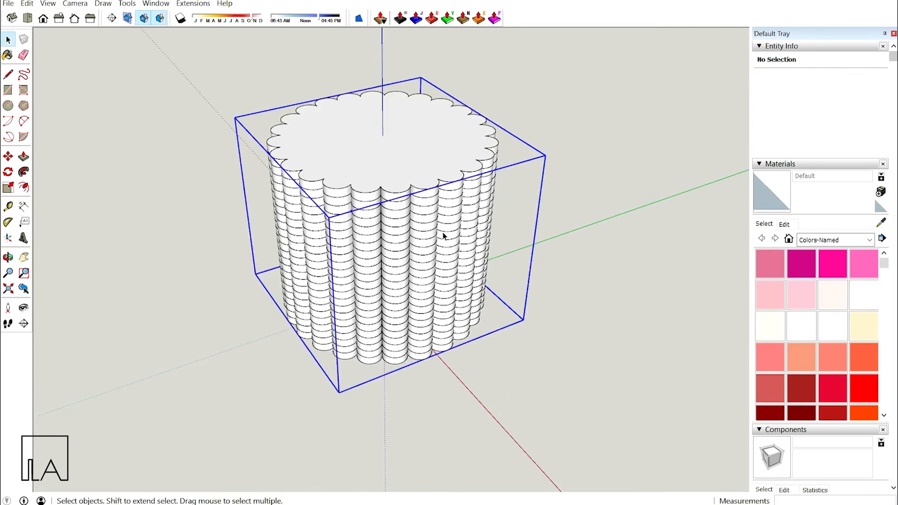
pyautogui.doubleClick(443, 235)
pyautogui.moveTo(183, 60); pyautogui.dragTo(553, 397)
pyautogui.moveTo(553, 398); pyautogui.dragTo(472, 246, button='middle')
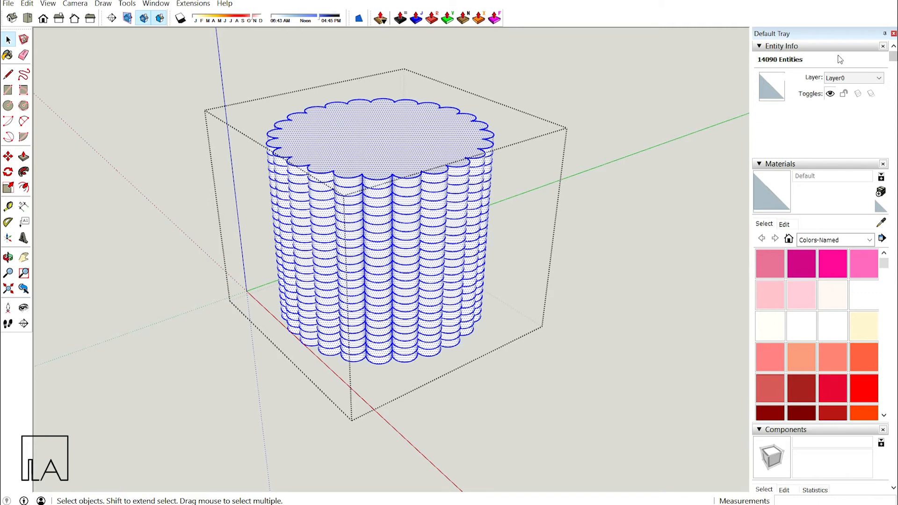
pyautogui.moveTo(895, 63); pyautogui.dragTo(894, 465)
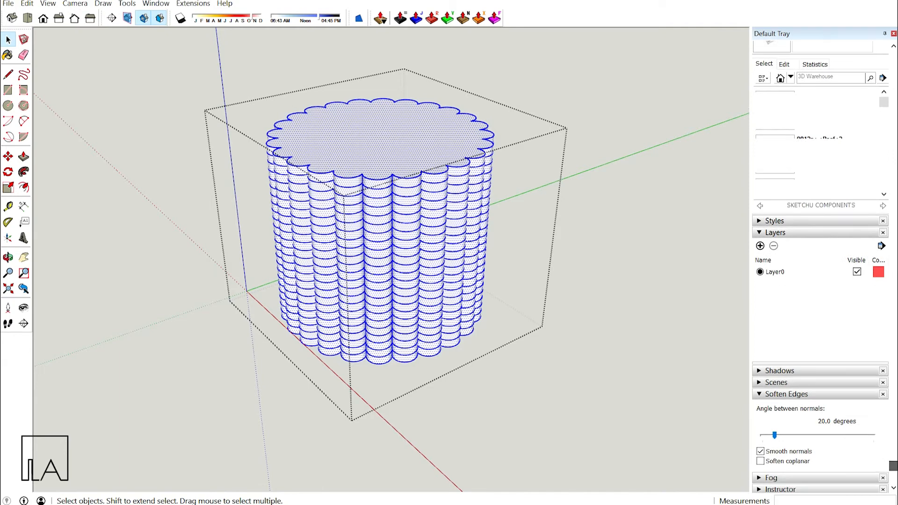
pyautogui.click(760, 461)
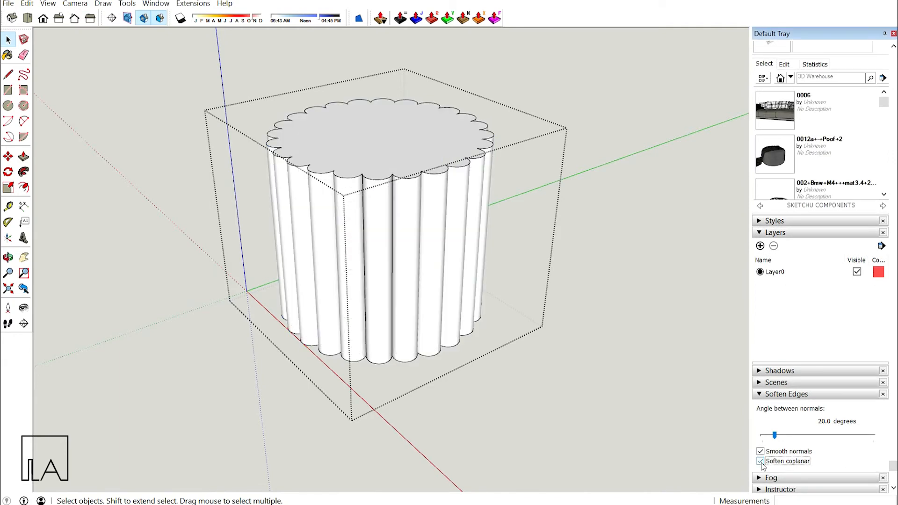
# Select all geometry inside the group to examine the softened subdivision edges, and close the group
pyautogui.hotkey('ctrl', 'a')
pyautogui.moveTo(547, 409); pyautogui.dragTo(566, 359, button='middle')
pyautogui.moveTo(518, 206); pyautogui.dragTo(479, 163, button='middle')
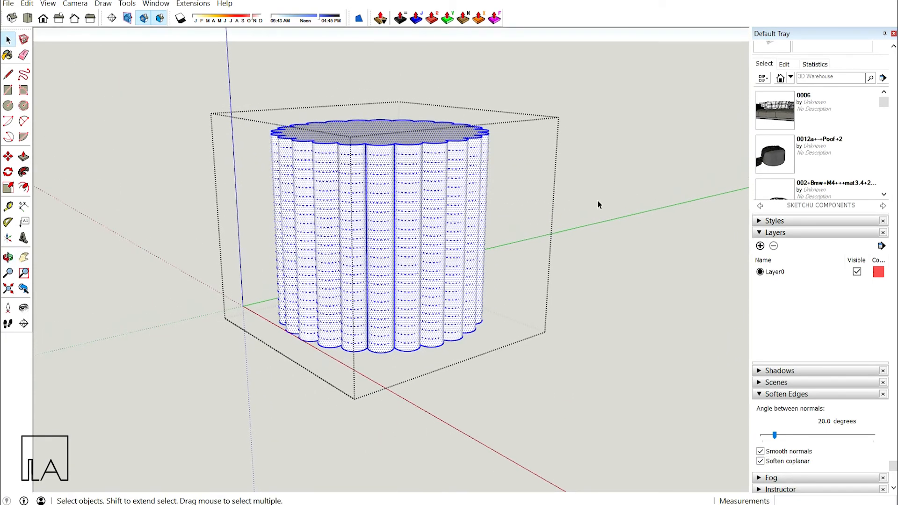
pyautogui.click(667, 263)
# Apply an NxN FFD to the scalloped cylinder group with width 2, depth 2, height 6 and Subdivide set to false
pyautogui.moveTo(635, 263); pyautogui.dragTo(529, 361, button='middle')
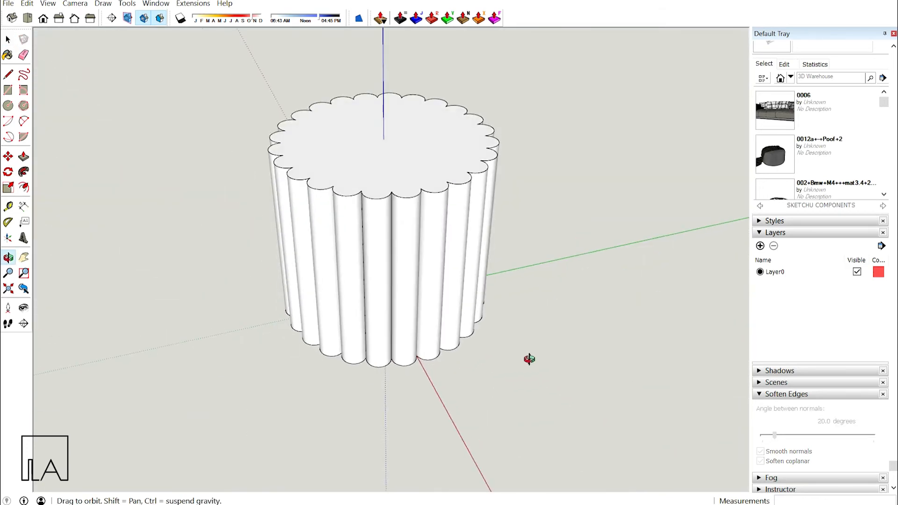
pyautogui.moveTo(443, 232); pyautogui.dragTo(422, 226, button='middle')
pyautogui.click(424, 228)
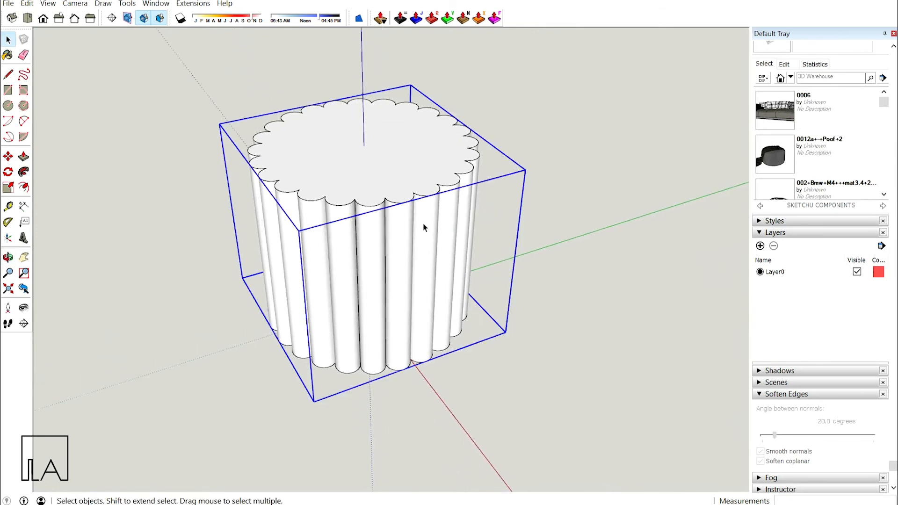
pyautogui.rightClick(424, 226)
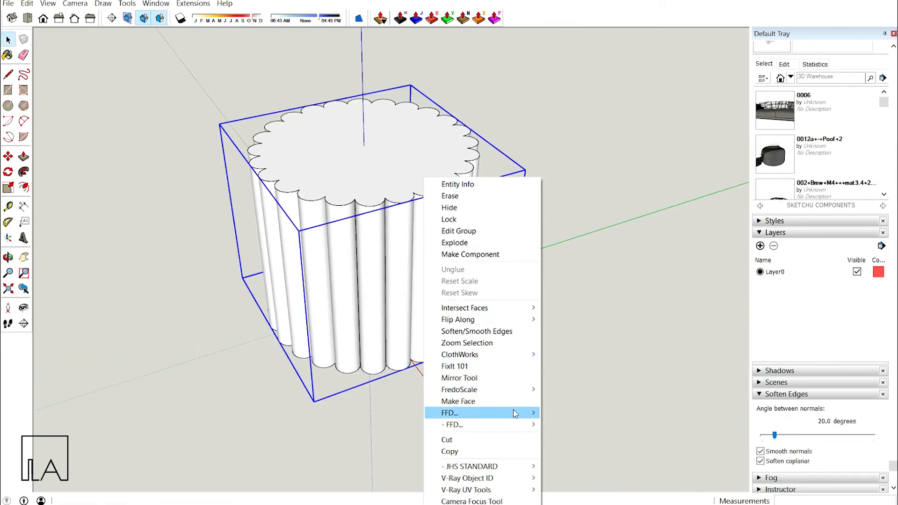
pyautogui.moveTo(515, 414)
pyautogui.click(575, 436)
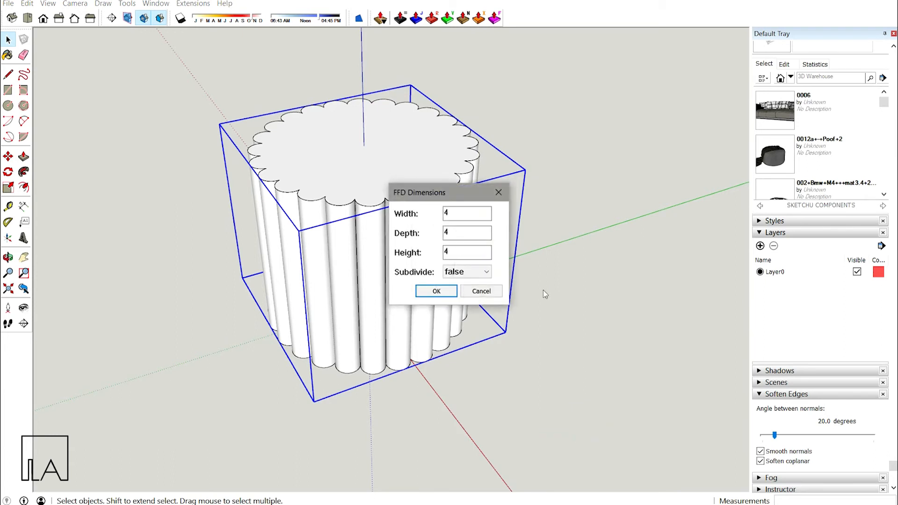
pyautogui.moveTo(457, 193); pyautogui.dragTo(656, 181)
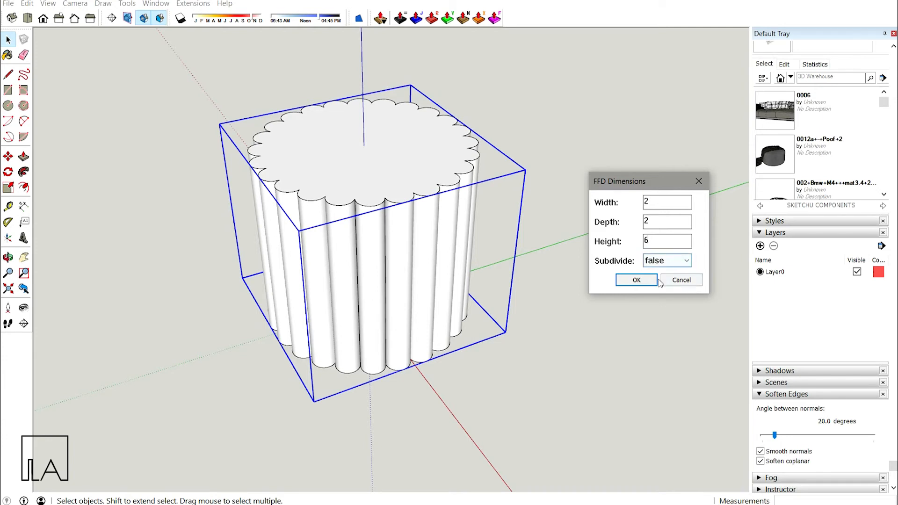
pyautogui.click(637, 280)
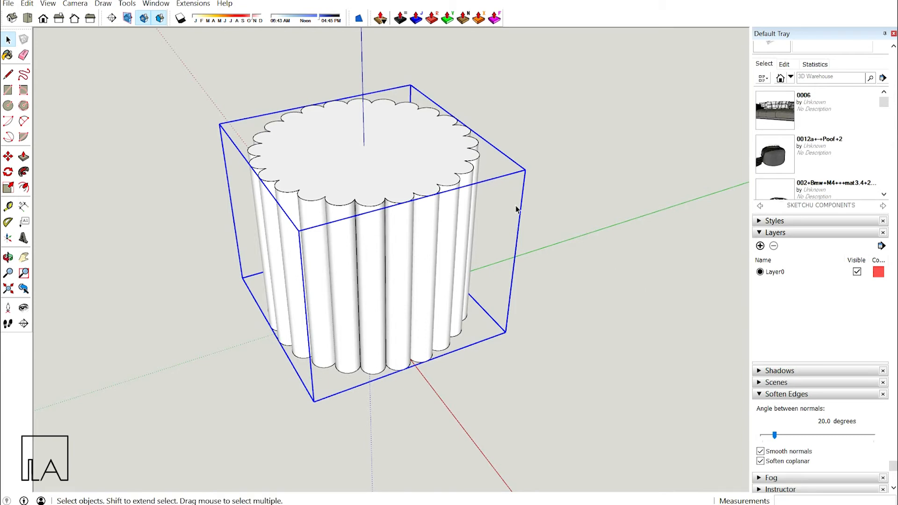
# Open the FFD control point group and scale the uppermost level of points uniformly about its centre to about 0.12
pyautogui.moveTo(581, 197)
pyautogui.mouseDown(button='middle')
pyautogui.moveTo(551, 198)
pyautogui.moveTo(583, 222)
pyautogui.moveTo(598, 143)
pyautogui.moveTo(626, 78)
pyautogui.moveTo(476, 62)
pyautogui.moveTo(442, 68)
pyautogui.mouseUp(button='middle')
pyautogui.keyDown('shift'); pyautogui.moveTo(508, 105); pyautogui.dragTo(535, 152, button='middle'); pyautogui.keyUp('shift')
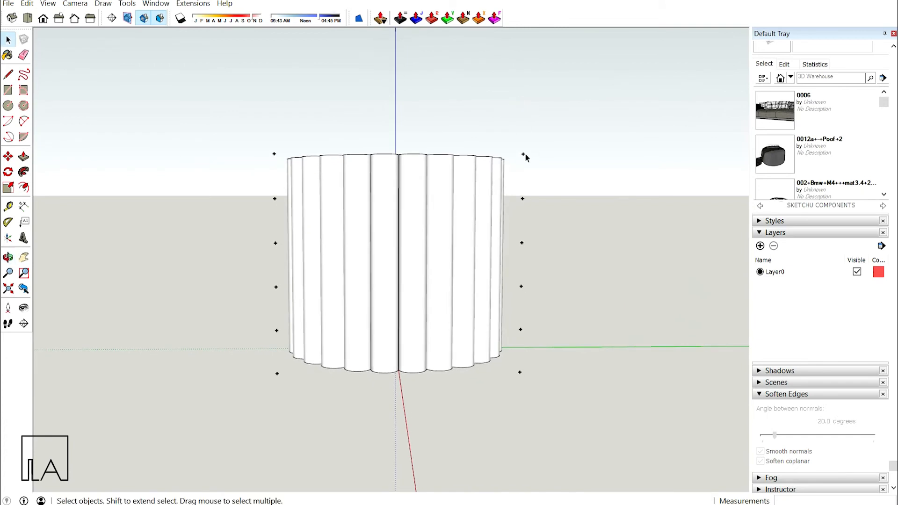
pyautogui.doubleClick(483, 161)
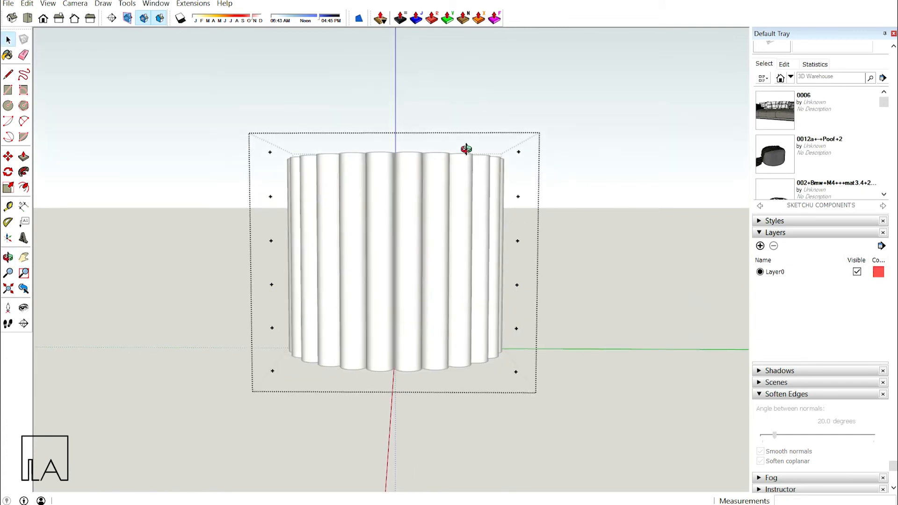
pyautogui.moveTo(223, 87); pyautogui.dragTo(499, 167)
pyautogui.moveTo(499, 166); pyautogui.dragTo(560, 277, button='middle')
pyautogui.press('s')
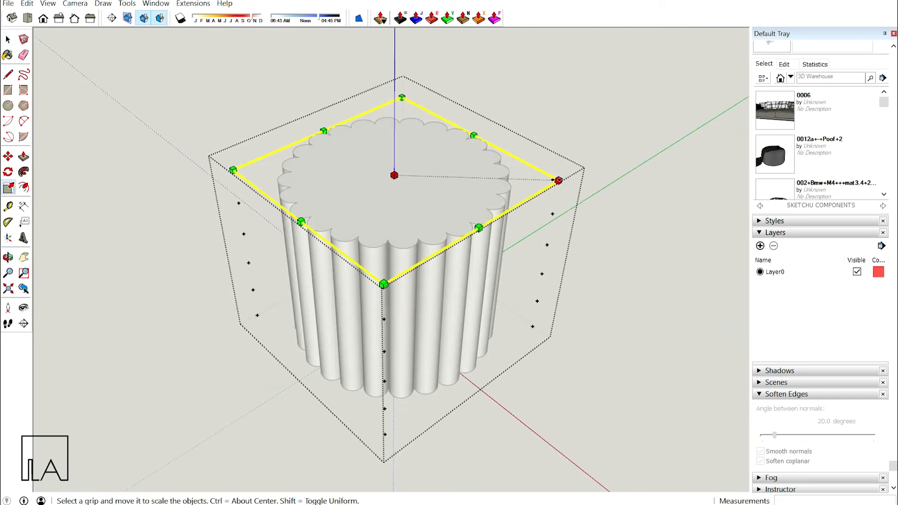
pyautogui.keyDown('ctrl'); pyautogui.moveTo(558, 180); pyautogui.dragTo(414, 176); pyautogui.keyUp('ctrl')
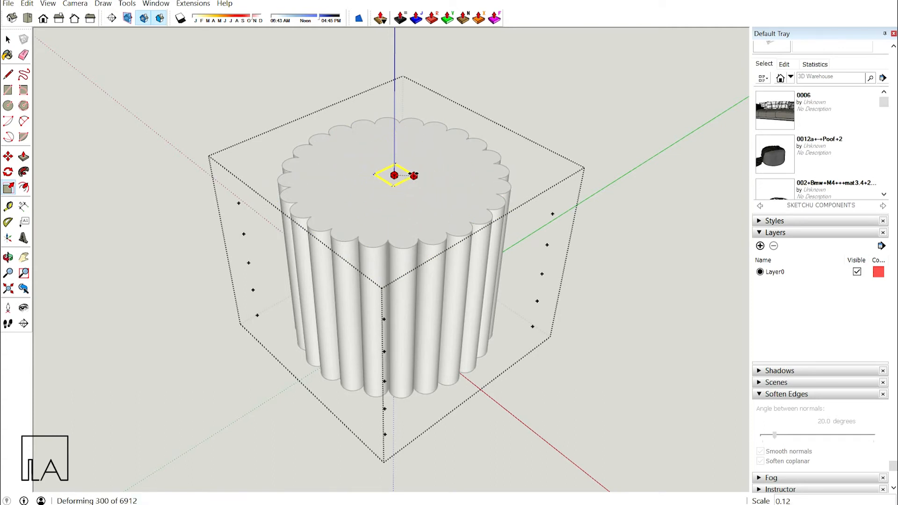
# Scale the second level of control points from the top about its centre to about 0.25
pyautogui.moveTo(415, 175); pyautogui.dragTo(380, 81, button='middle')
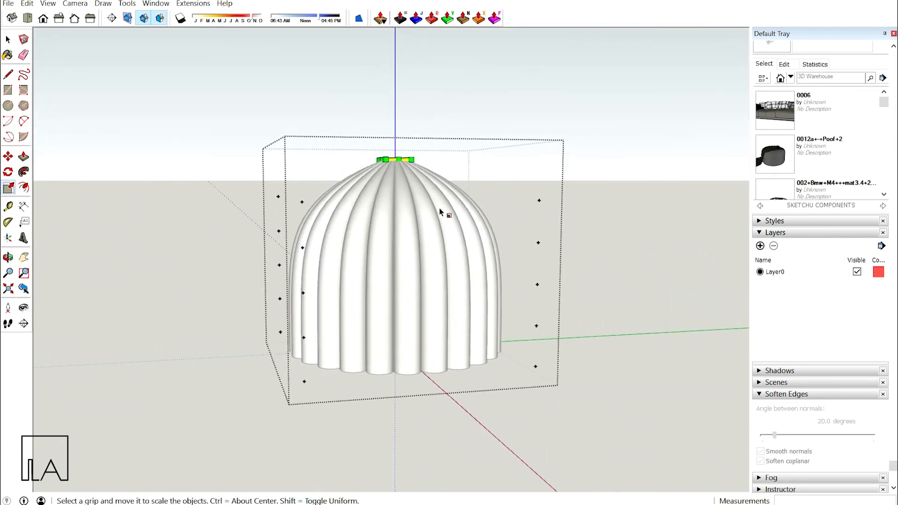
pyautogui.moveTo(445, 212); pyautogui.dragTo(420, 170, button='middle')
pyautogui.moveTo(447, 128); pyautogui.dragTo(392, 152, button='middle')
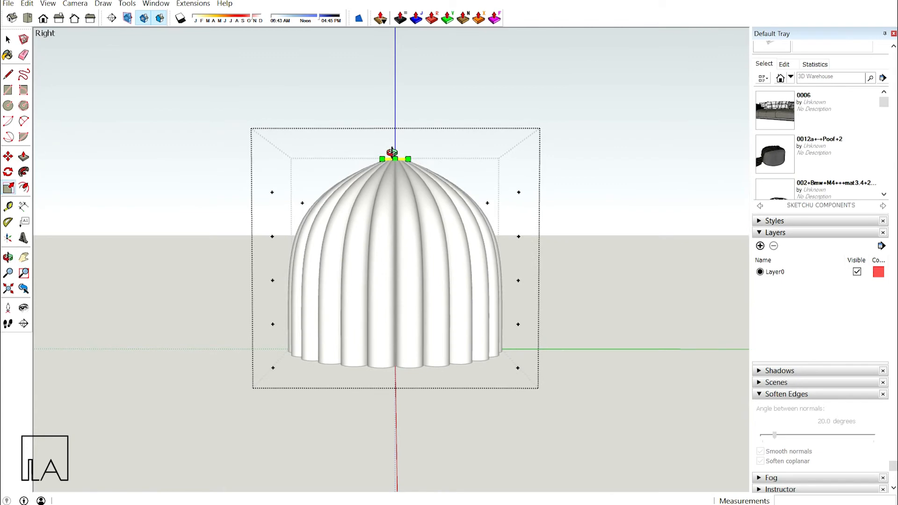
pyautogui.press('space')
pyautogui.moveTo(252, 175); pyautogui.dragTo(530, 215)
pyautogui.moveTo(430, 210); pyautogui.dragTo(517, 307, button='middle')
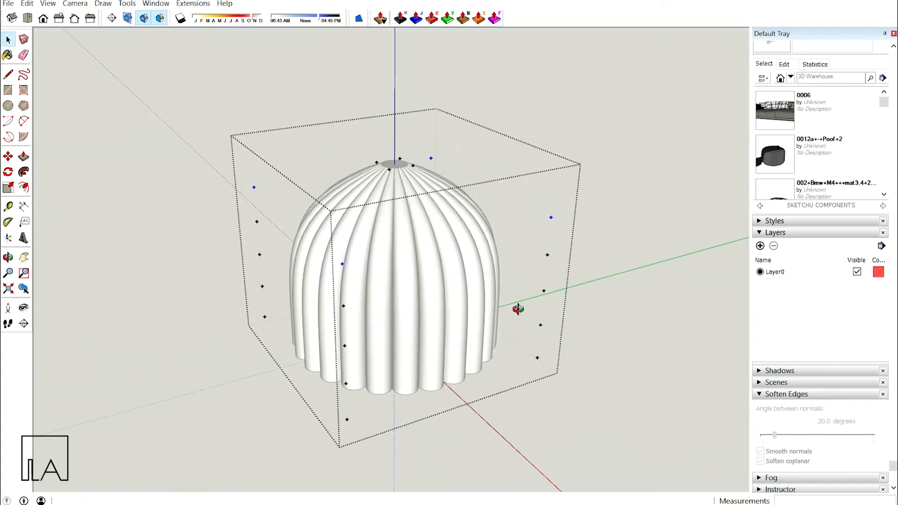
pyautogui.press('s')
pyautogui.moveTo(456, 254); pyautogui.dragTo(492, 279, button='middle')
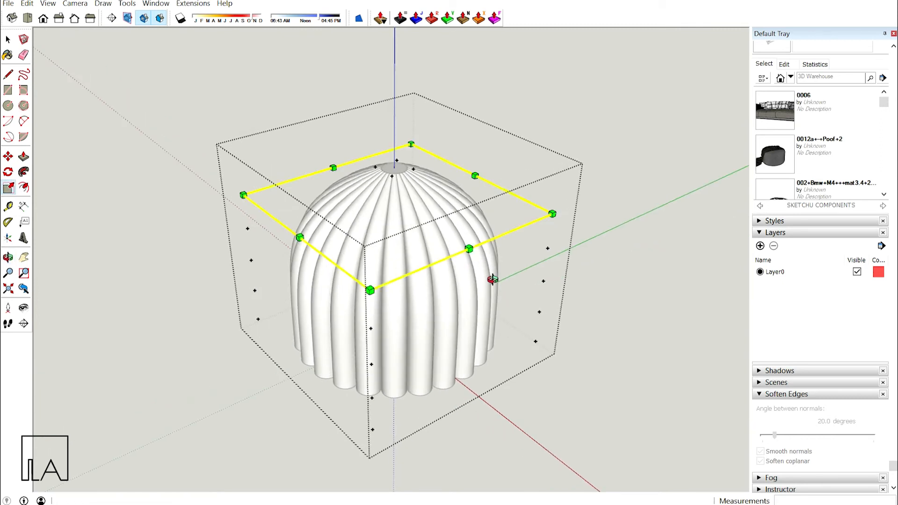
pyautogui.moveTo(552, 214); pyautogui.dragTo(431, 203)
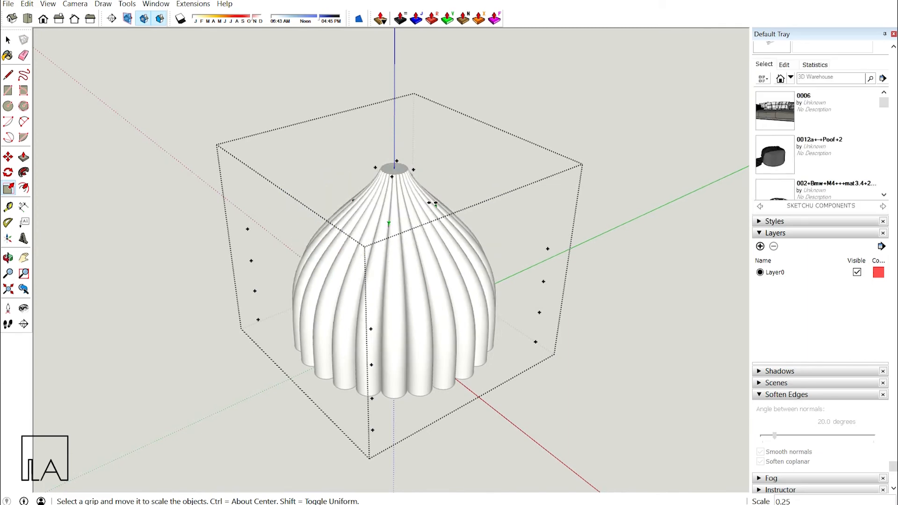
# Narrow the second level of control points further, scaling it about its centre by about 0.80
pyautogui.moveTo(431, 203); pyautogui.dragTo(286, 79, button='middle')
pyautogui.scroll(4, 387, 165)
pyautogui.moveTo(407, 217); pyautogui.dragTo(470, 234, button='middle')
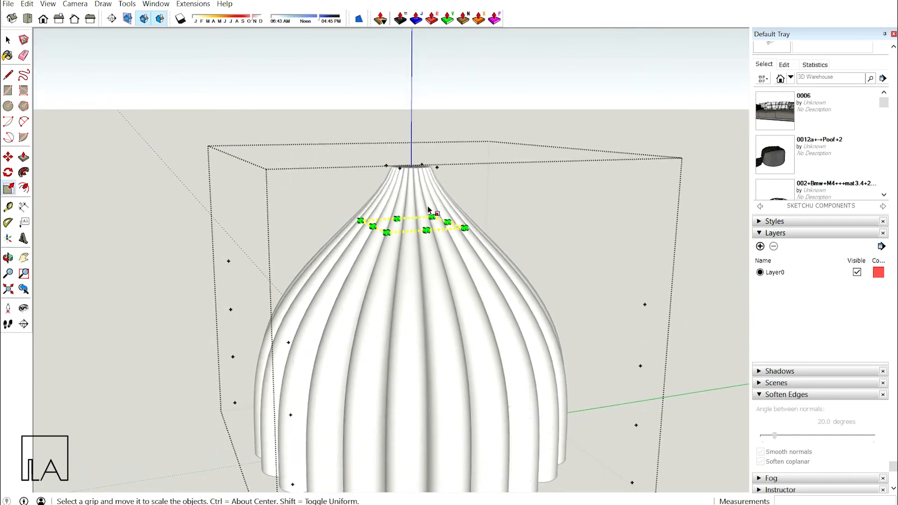
pyautogui.moveTo(431, 210); pyautogui.dragTo(475, 255, button='middle')
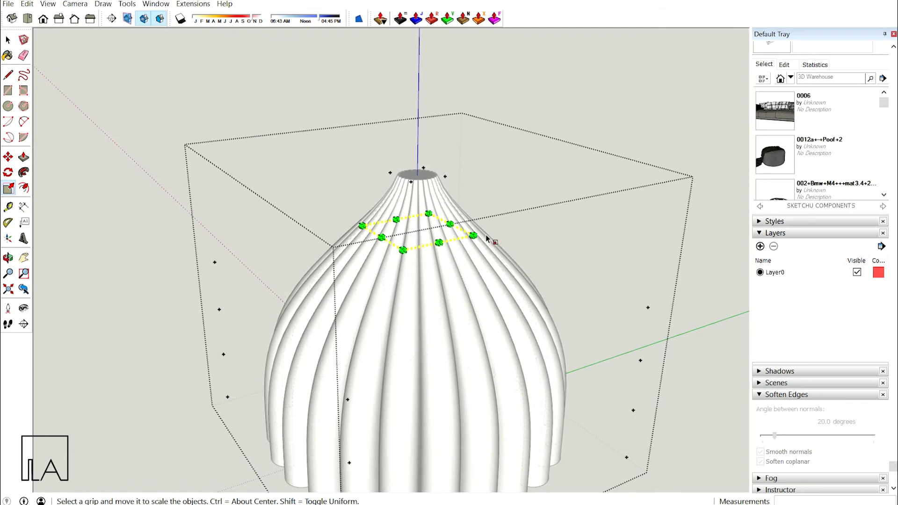
pyautogui.keyDown('ctrl'); pyautogui.moveTo(474, 236); pyautogui.dragTo(462, 234); pyautogui.keyUp('ctrl')
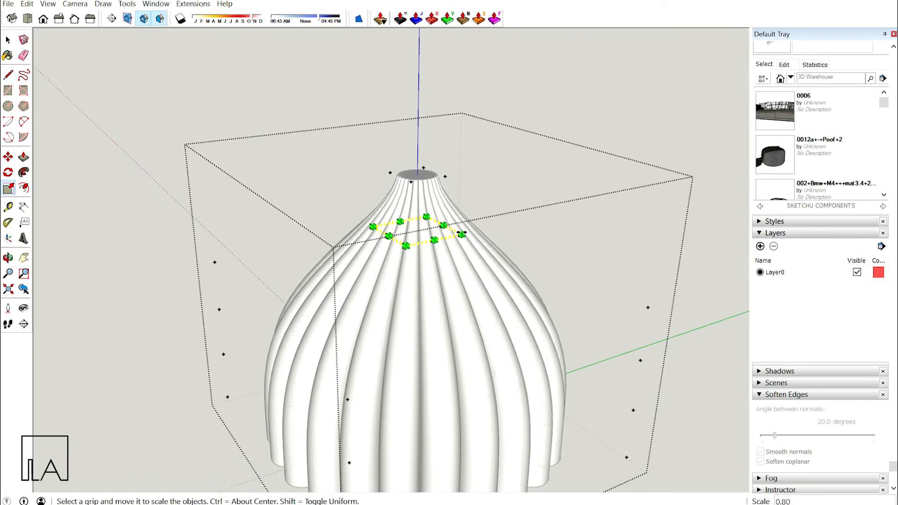
pyautogui.scroll(-3, 462, 233)
pyautogui.moveTo(462, 234); pyautogui.dragTo(280, 70, button='middle')
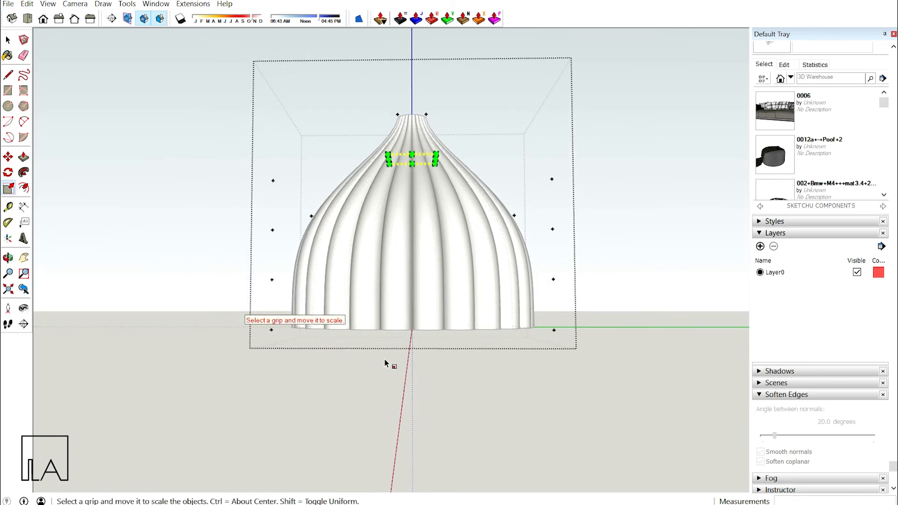
# Select the lowest level of control points and scale it about its centre to about 0.82
pyautogui.press('space')
pyautogui.moveTo(216, 306); pyautogui.dragTo(604, 396)
pyautogui.moveTo(414, 313); pyautogui.dragTo(600, 416, button='middle')
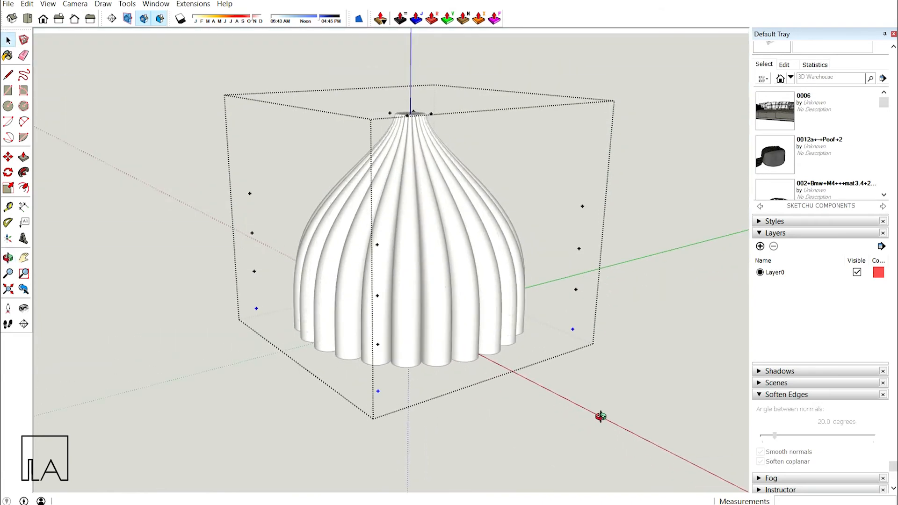
pyautogui.press('s')
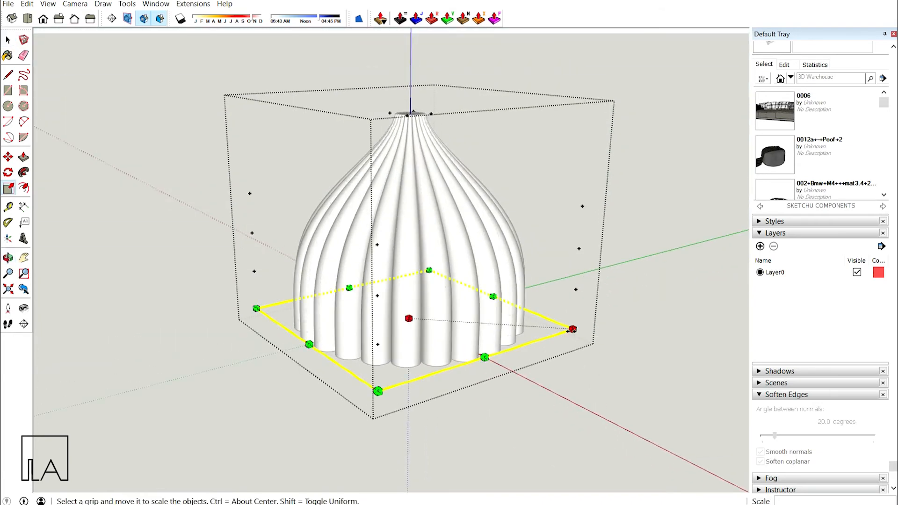
pyautogui.moveTo(571, 330); pyautogui.dragTo(542, 327)
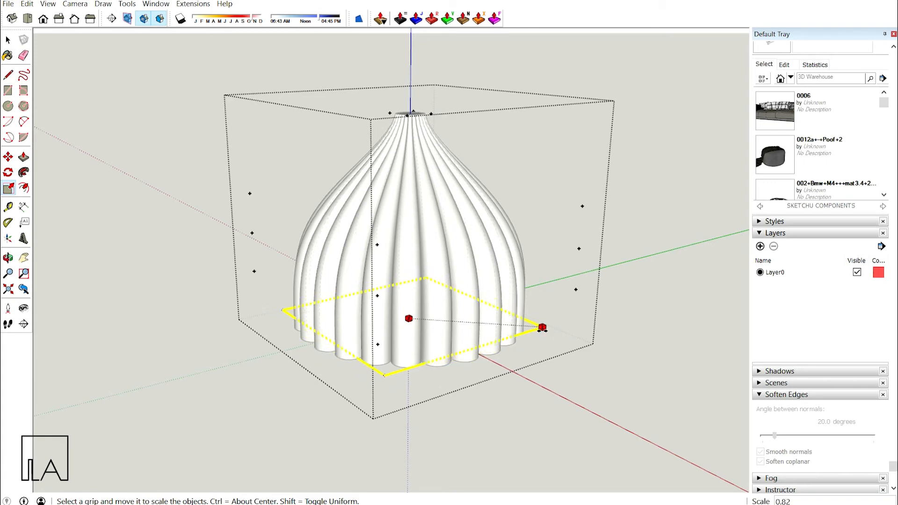
pyautogui.click(542, 327)
pyautogui.moveTo(542, 327); pyautogui.dragTo(464, 252, button='middle')
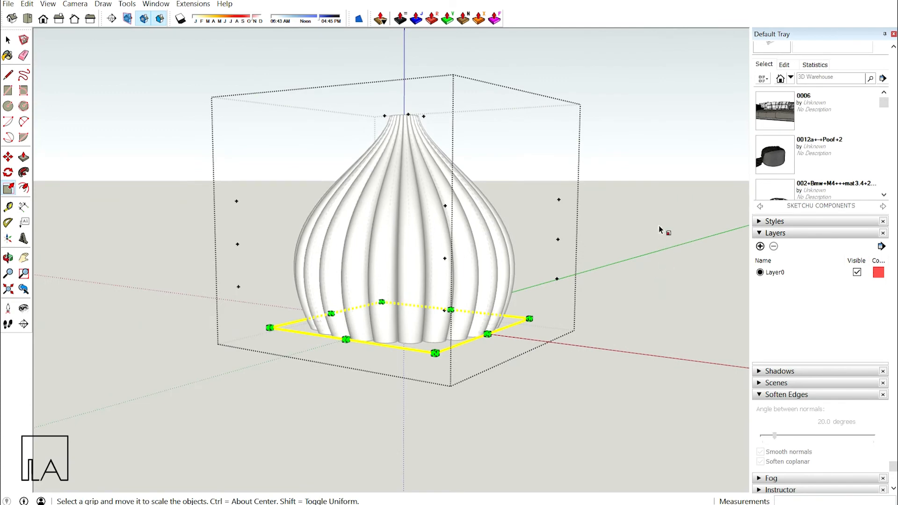
# Open the deformed cylinder group, turn off hidden geometry and delete the scalloped bottom face
pyautogui.press('space')
pyautogui.moveTo(645, 215); pyautogui.dragTo(444, 187, button='middle')
pyautogui.click(400, 361)
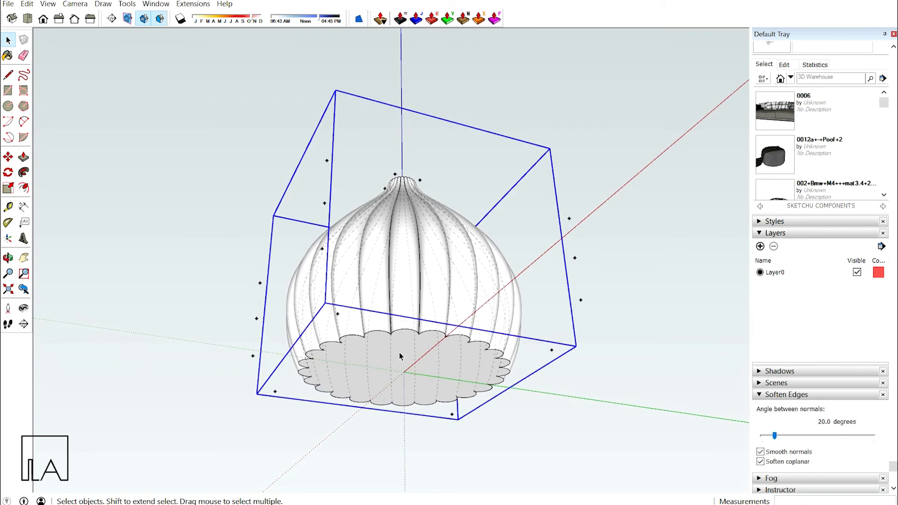
pyautogui.doubleClick(400, 353)
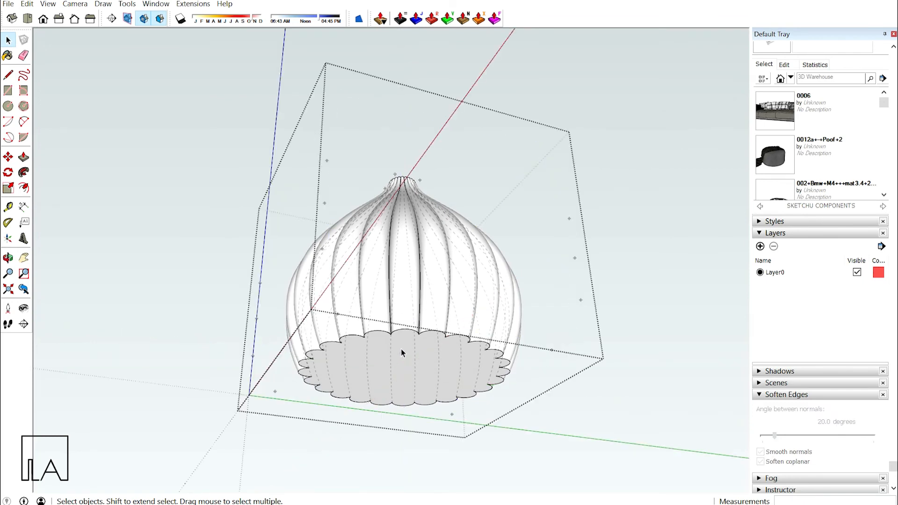
pyautogui.hotkey('alt', 'h')
pyautogui.click(404, 350)
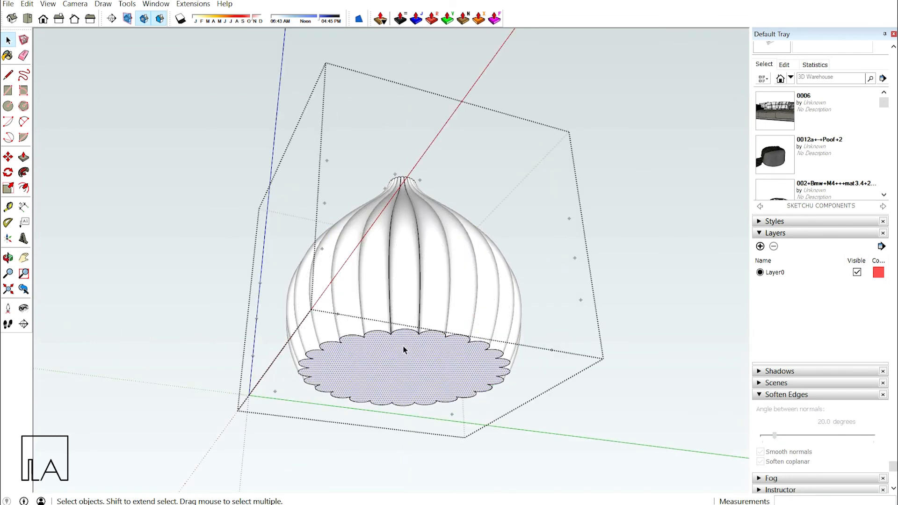
pyautogui.press('Delete')
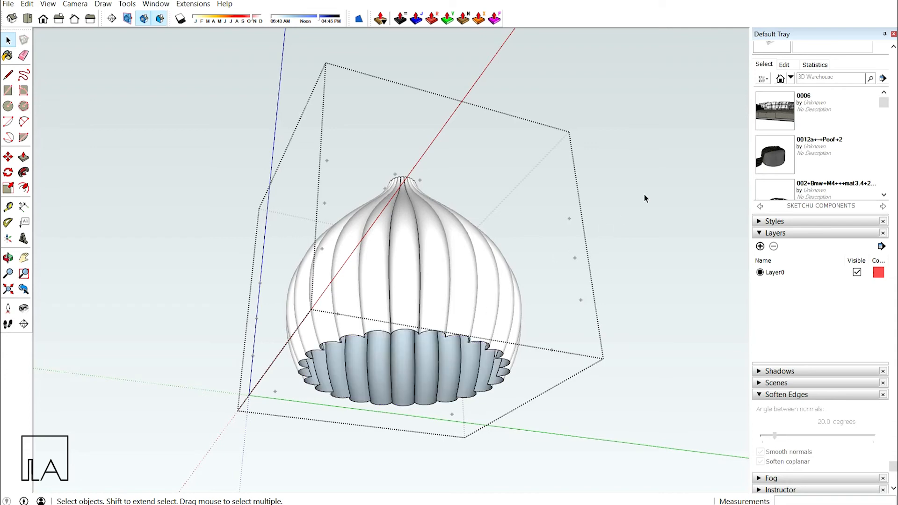
# Close the cylinder group and delete the FFD control points around it
pyautogui.moveTo(528, 195); pyautogui.dragTo(544, 267, button='middle')
pyautogui.click(637, 220)
pyautogui.moveTo(435, 234); pyautogui.dragTo(440, 251, button='middle')
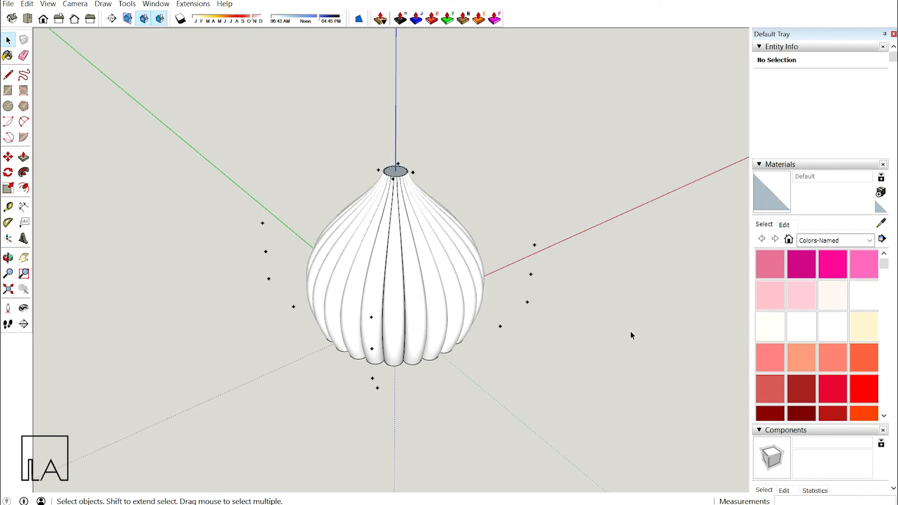
pyautogui.moveTo(631, 335); pyautogui.dragTo(521, 234)
pyautogui.press('Delete')
pyautogui.scroll(2, 428, 276)
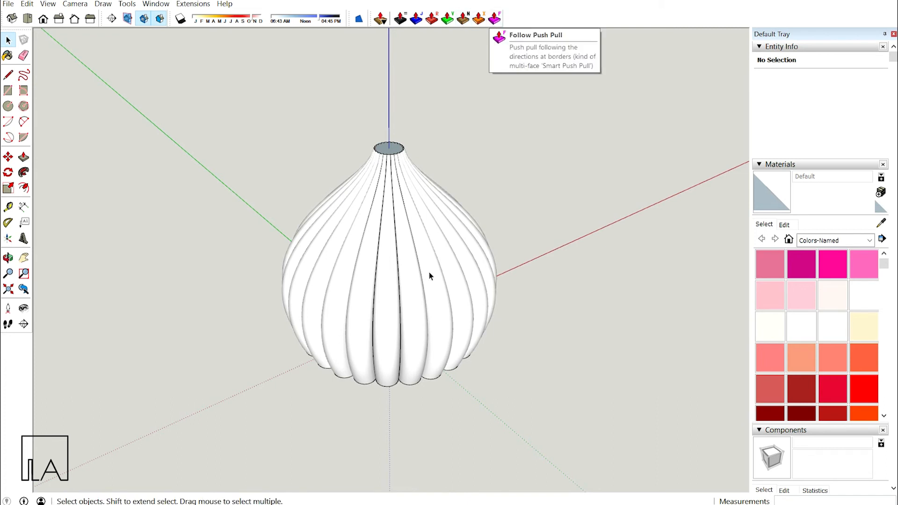
# Open the vase-shaped group, select all its geometry and thicken the faces by a very small offset with Follow Push Pull
pyautogui.doubleClick(414, 301)
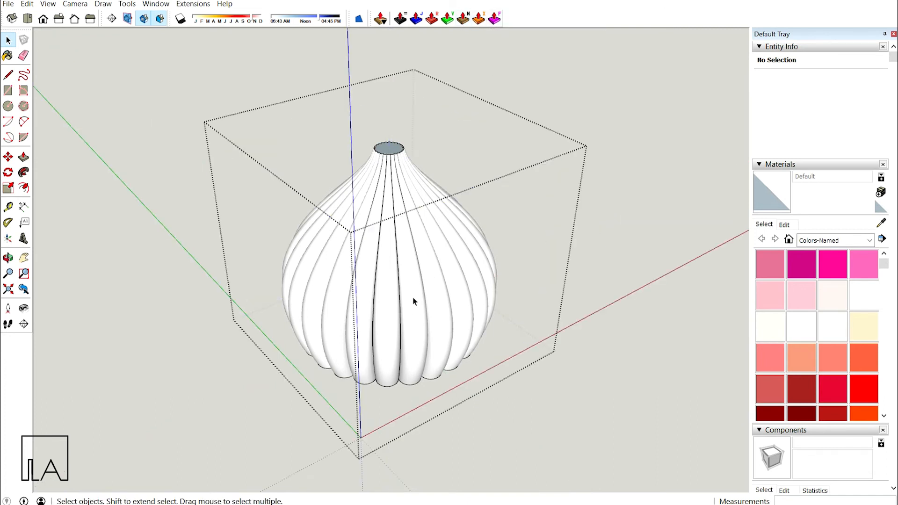
pyautogui.moveTo(227, 90); pyautogui.dragTo(552, 438)
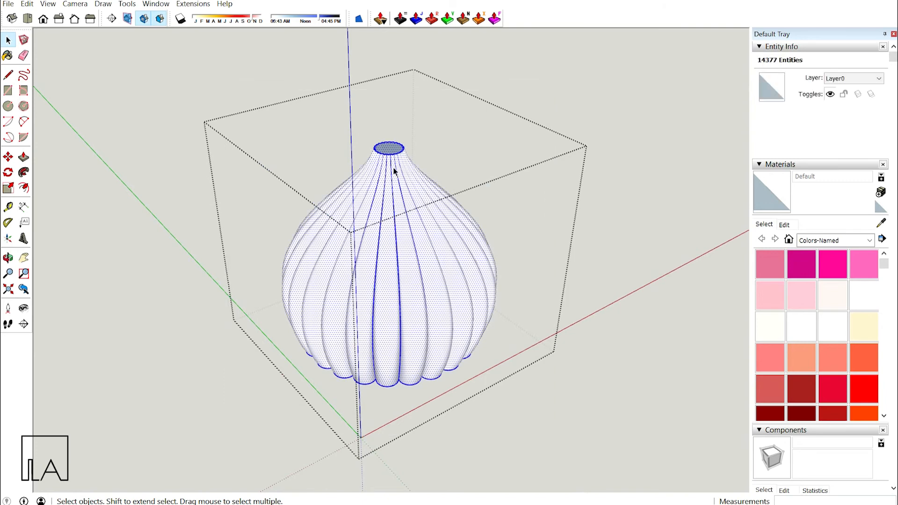
pyautogui.scroll(3, 394, 167)
pyautogui.moveTo(421, 259); pyautogui.dragTo(595, 124, button='middle')
pyautogui.click(495, 19)
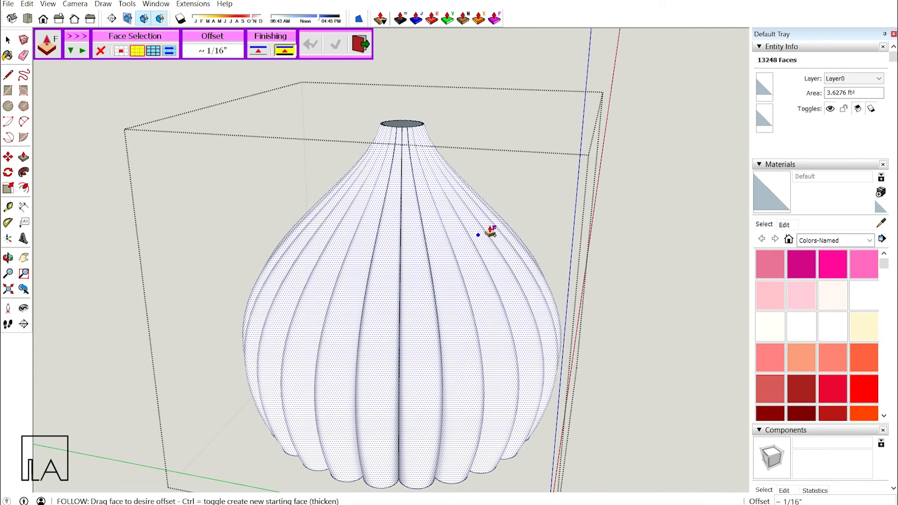
pyautogui.moveTo(491, 233); pyautogui.dragTo(496, 231)
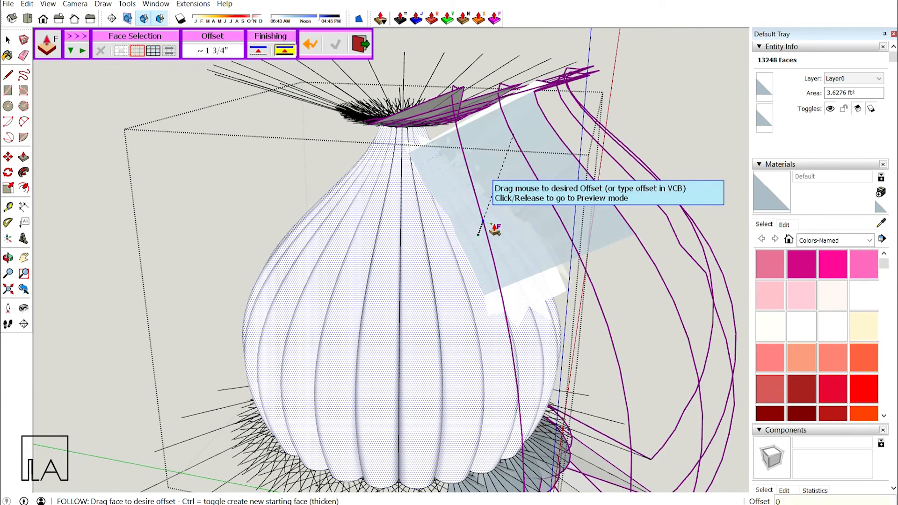
pyautogui.moveTo(495, 229); pyautogui.dragTo(494, 229)
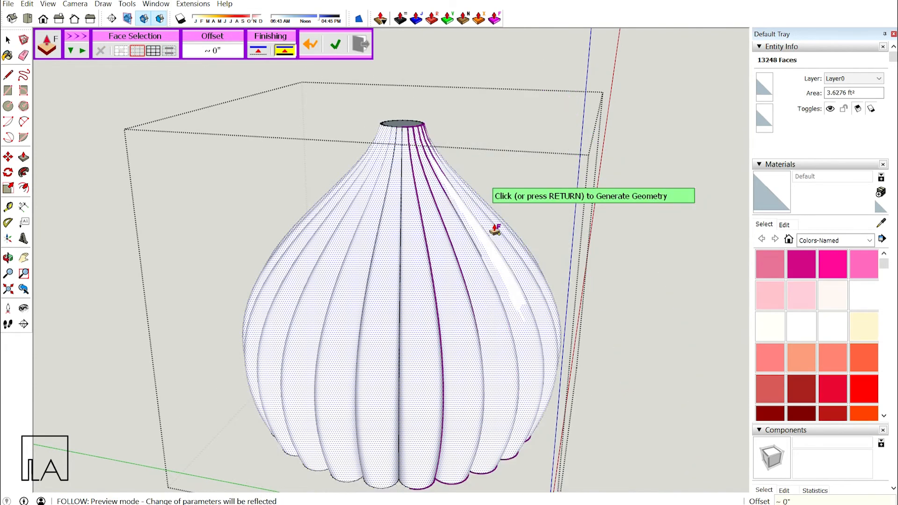
pyautogui.click(494, 229)
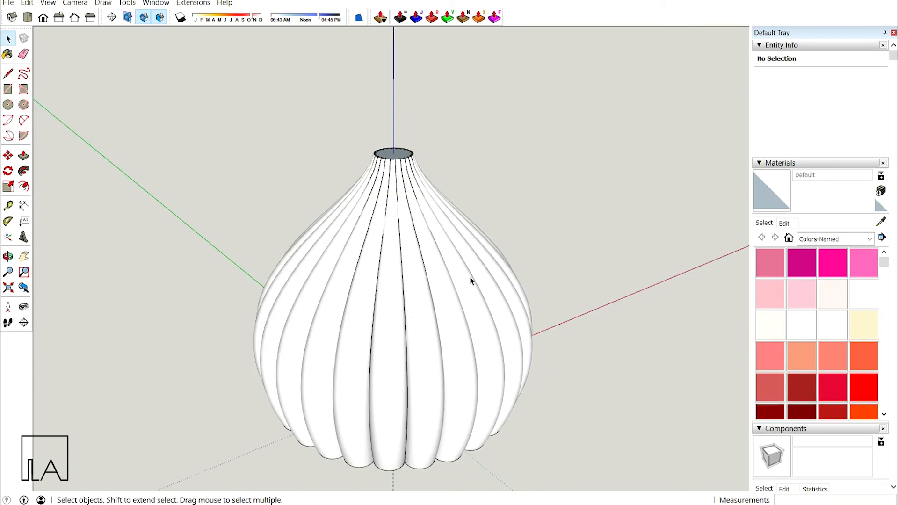
# Draw a circle of about 13/16" radius centred on the scalloped top opening of the vase-shaped shell
pyautogui.moveTo(471, 277); pyautogui.dragTo(416, 252, button='middle')
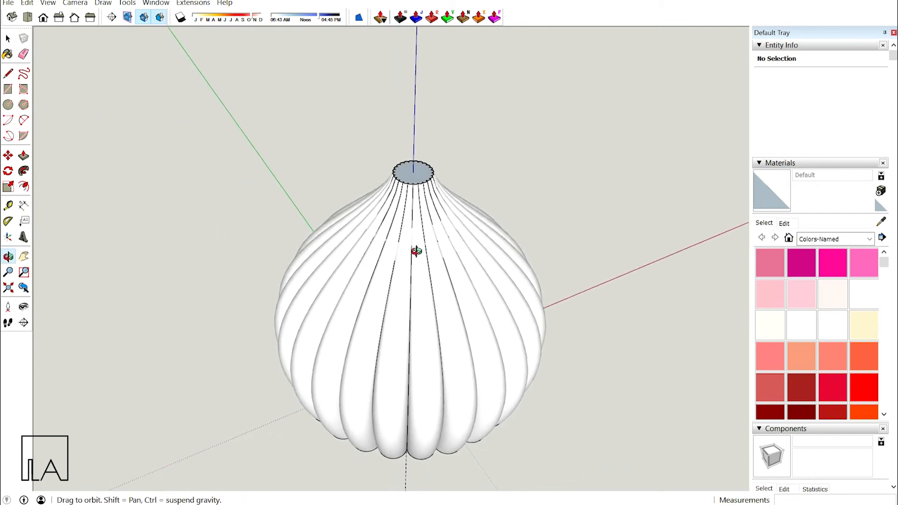
pyautogui.moveTo(410, 175); pyautogui.dragTo(402, 194, button='middle')
pyautogui.scroll(2, 414, 171)
pyautogui.scroll(3, 401, 195)
pyautogui.press('t')
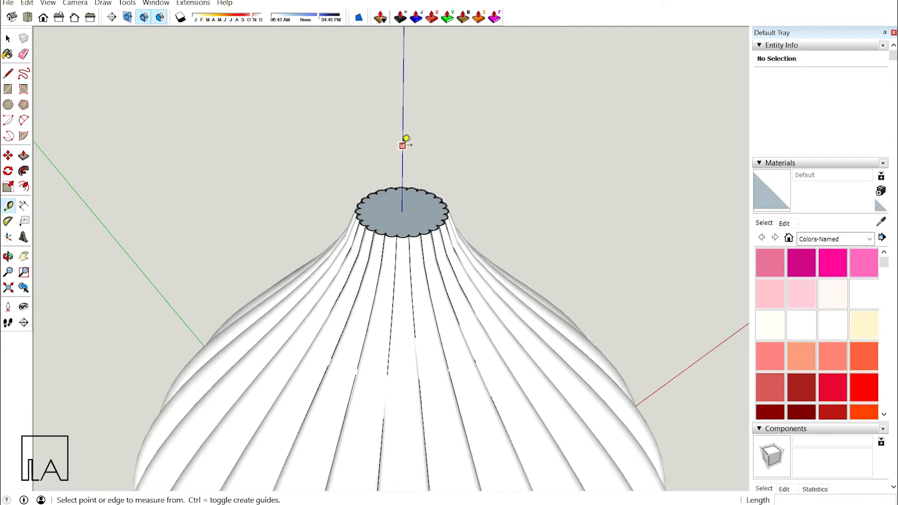
pyautogui.moveTo(401, 166)
pyautogui.mouseDown(button='middle')
pyautogui.moveTo(411, 155)
pyautogui.moveTo(419, 166)
pyautogui.mouseUp(button='middle')
pyautogui.press('c')
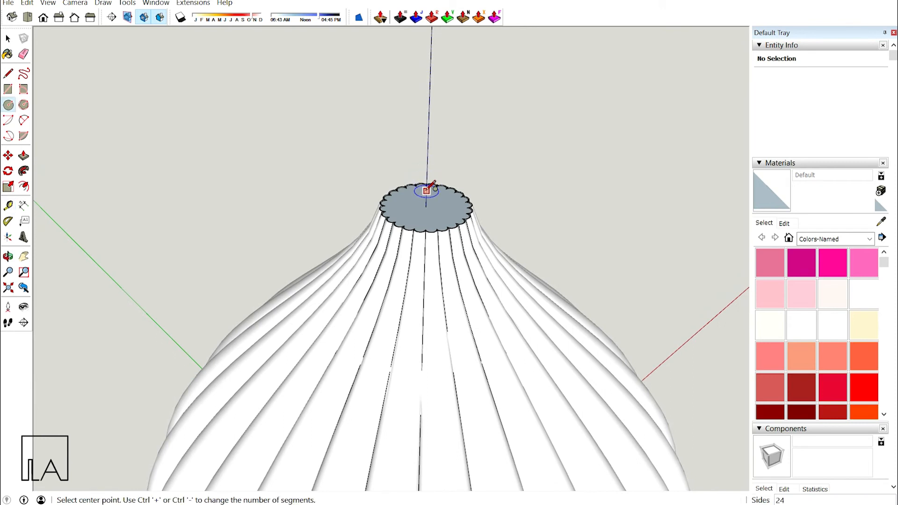
pyautogui.click(425, 206)
pyautogui.scroll(1, 426, 208)
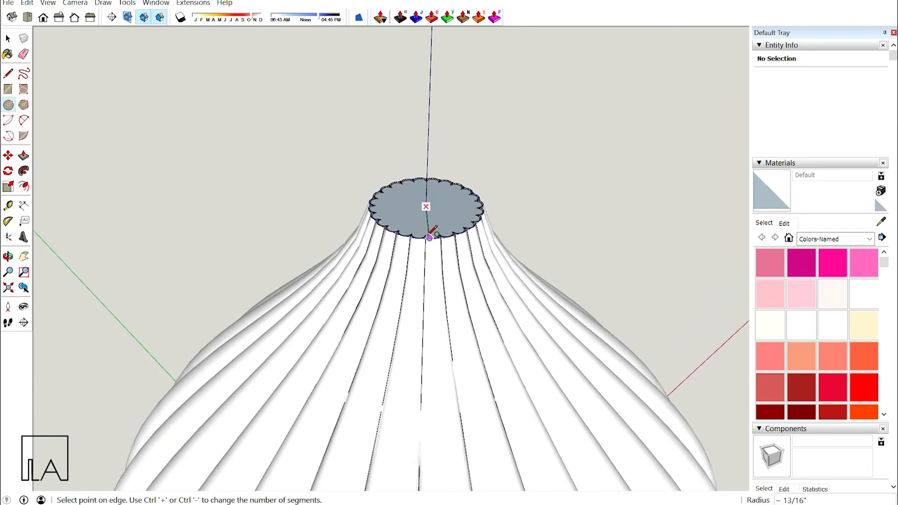
pyautogui.click(429, 237)
# Group the circle with its face and extrude it upward about 3/16" inside the group to form a cap
pyautogui.press('space')
pyautogui.doubleClick(427, 220)
pyautogui.rightClick(427, 220)
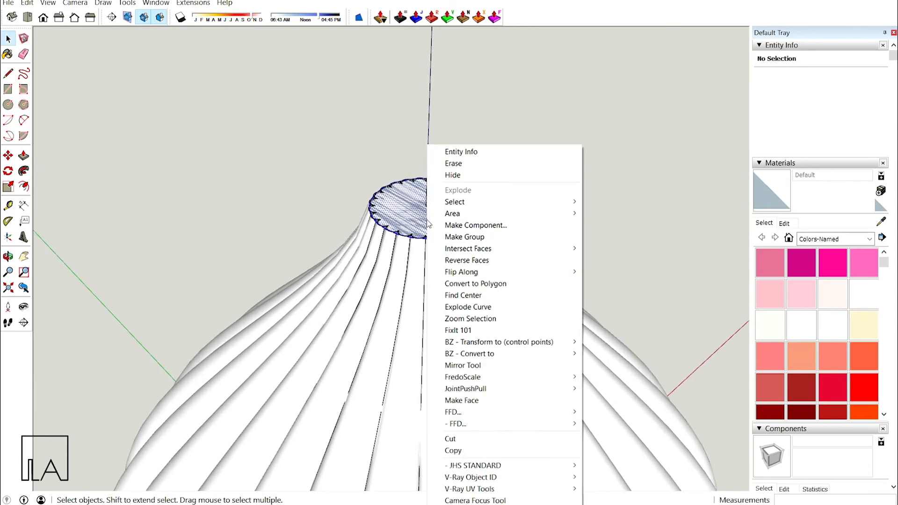
pyautogui.click(470, 237)
pyautogui.doubleClick(438, 227)
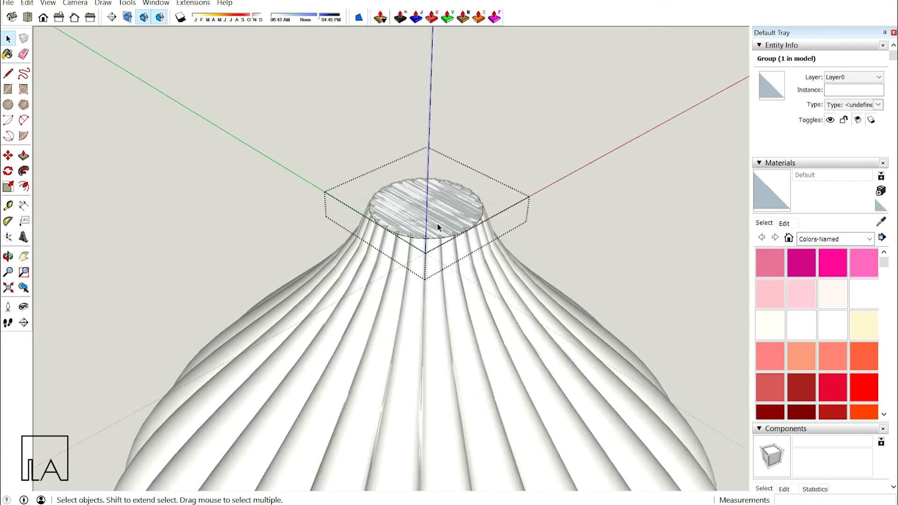
pyautogui.press('p')
pyautogui.click(439, 228)
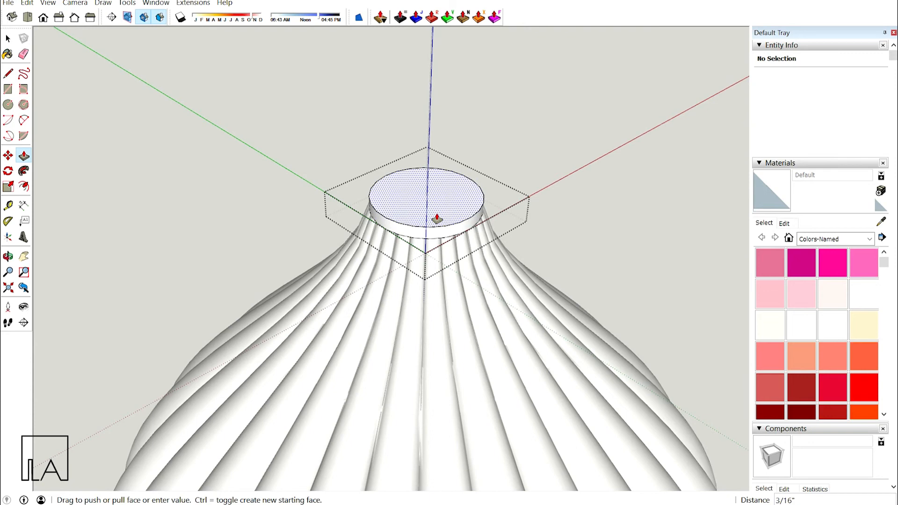
pyautogui.click(437, 218)
pyautogui.press('space')
pyautogui.moveTo(437, 219); pyautogui.dragTo(459, 229, button='middle')
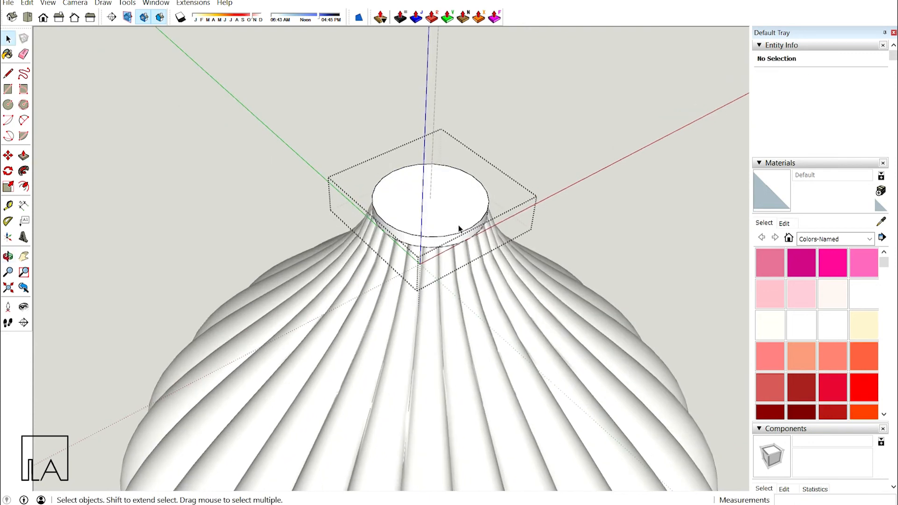
pyautogui.click(568, 188)
# Draw a very small circle at the centre of the cap's upper face and make it a group
pyautogui.moveTo(560, 195); pyautogui.dragTo(515, 198, button='middle')
pyautogui.press('c')
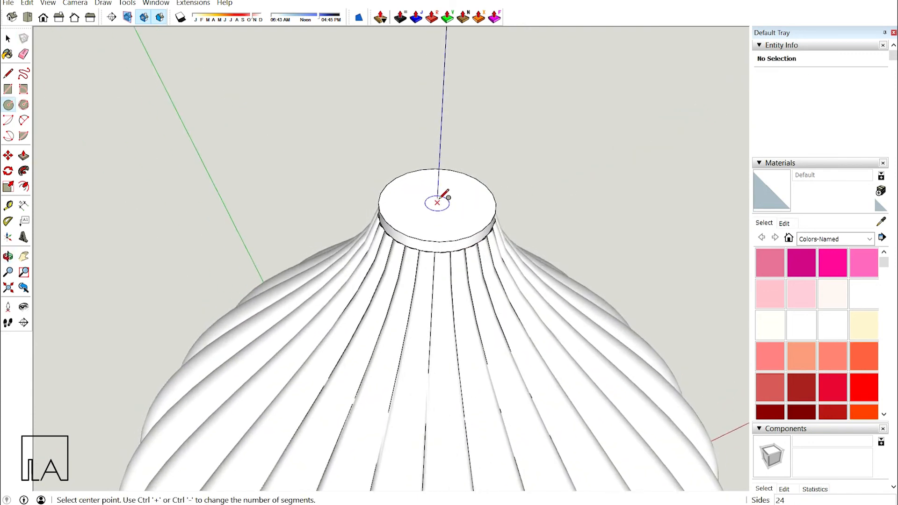
pyautogui.click(437, 202)
pyautogui.scroll(3, 450, 205)
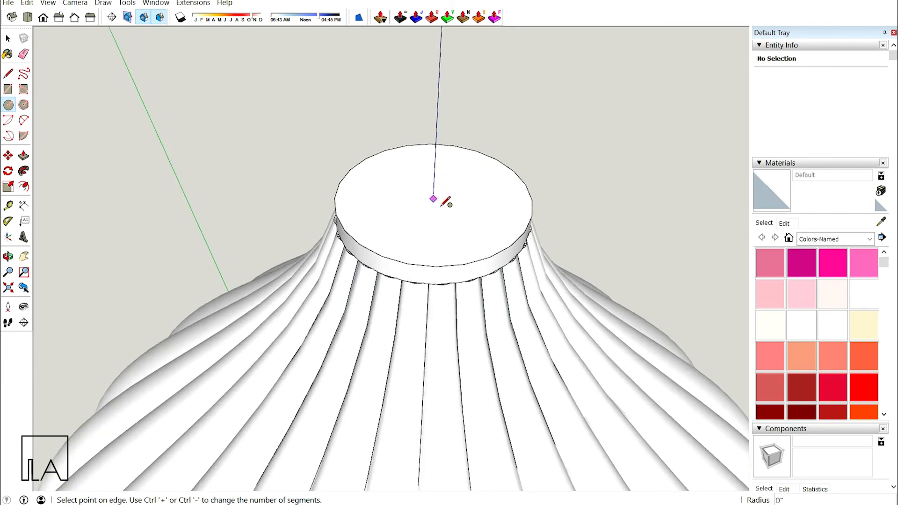
pyautogui.click(440, 198)
pyautogui.press('space')
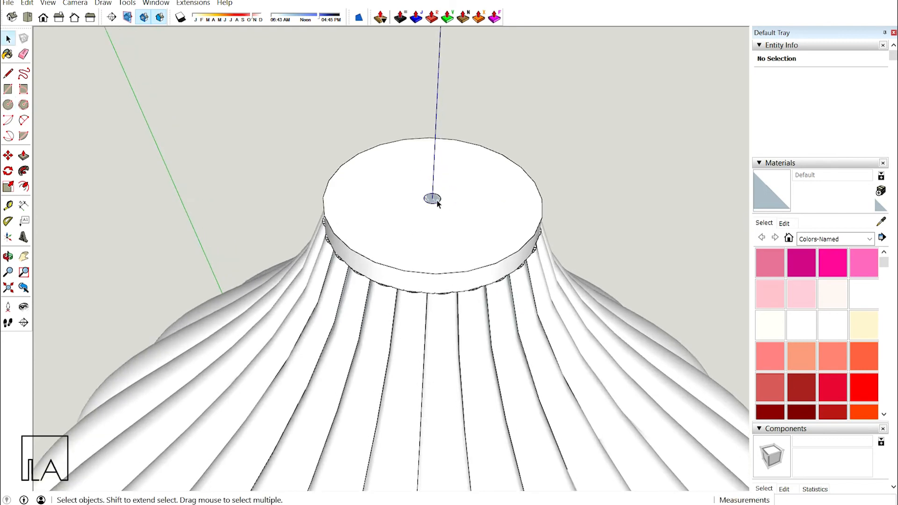
pyautogui.doubleClick(436, 201)
pyautogui.rightClick(436, 201)
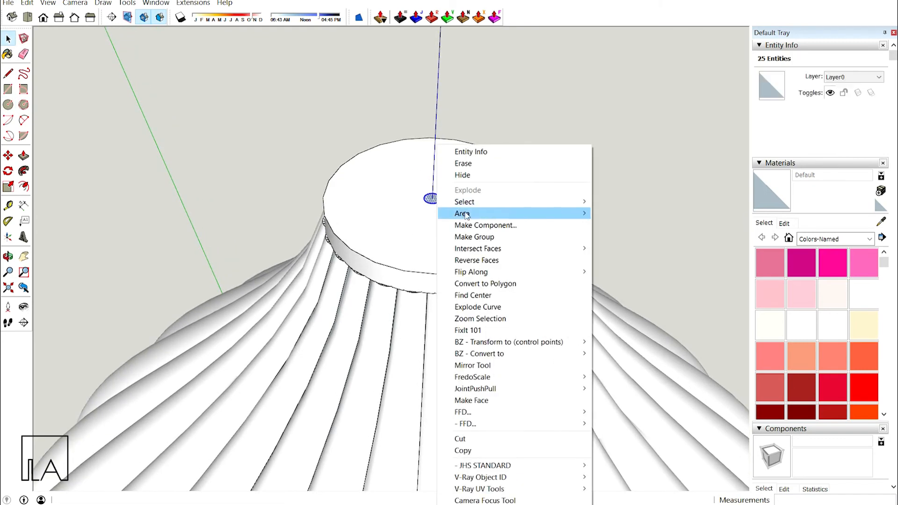
pyautogui.click(501, 234)
# Open the small circle's group and extrude its face far upward into a long thin hanging cord
pyautogui.doubleClick(436, 199)
pyautogui.press('p')
pyautogui.click(431, 199)
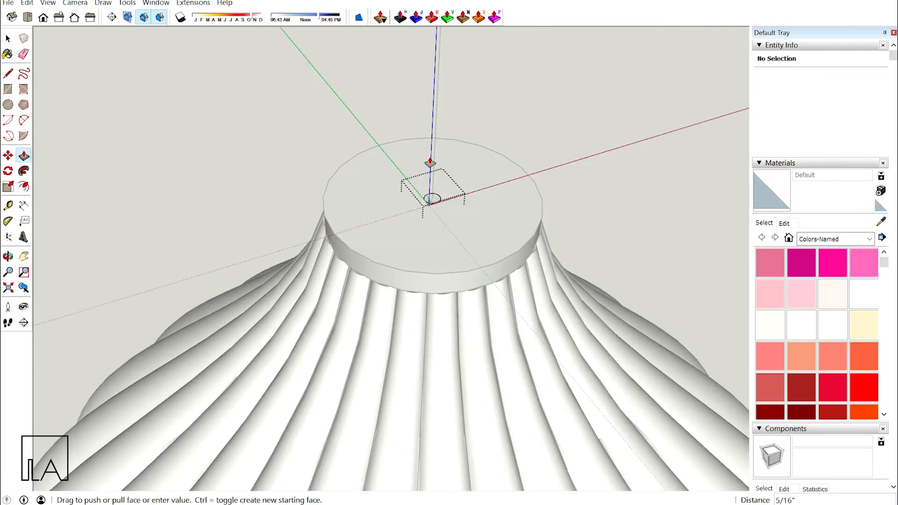
pyautogui.scroll(-2, 431, 162)
pyautogui.scroll(-4, 449, 124)
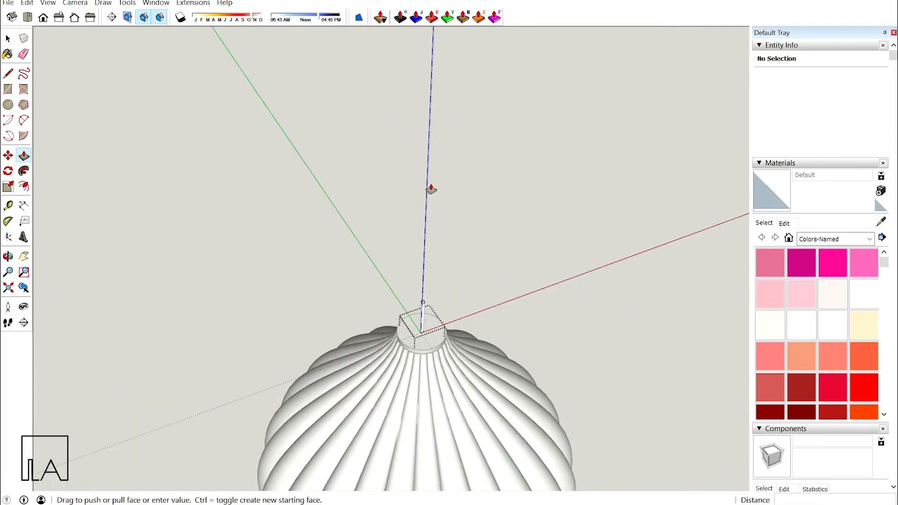
pyautogui.scroll(-3, 431, 183)
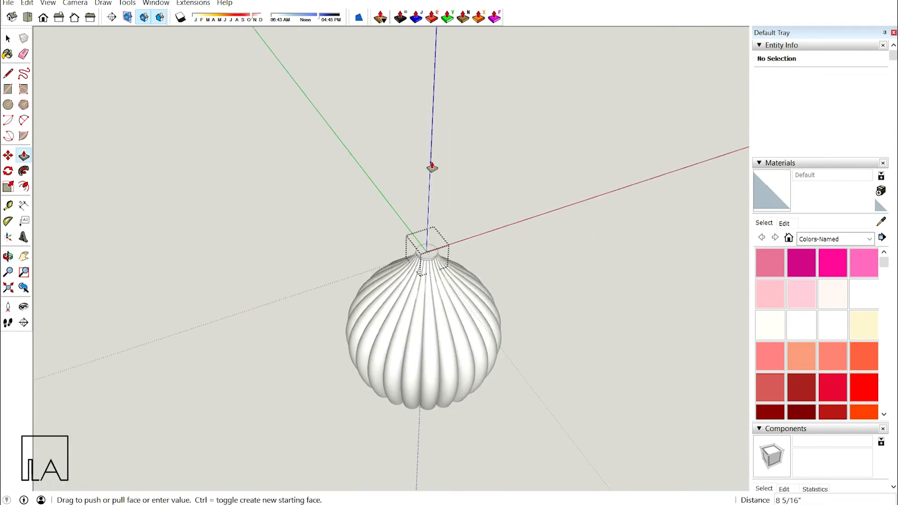
pyautogui.click(436, 62)
pyautogui.press('space')
pyautogui.click(563, 241)
pyautogui.moveTo(520, 320); pyautogui.dragTo(513, 162, button='middle')
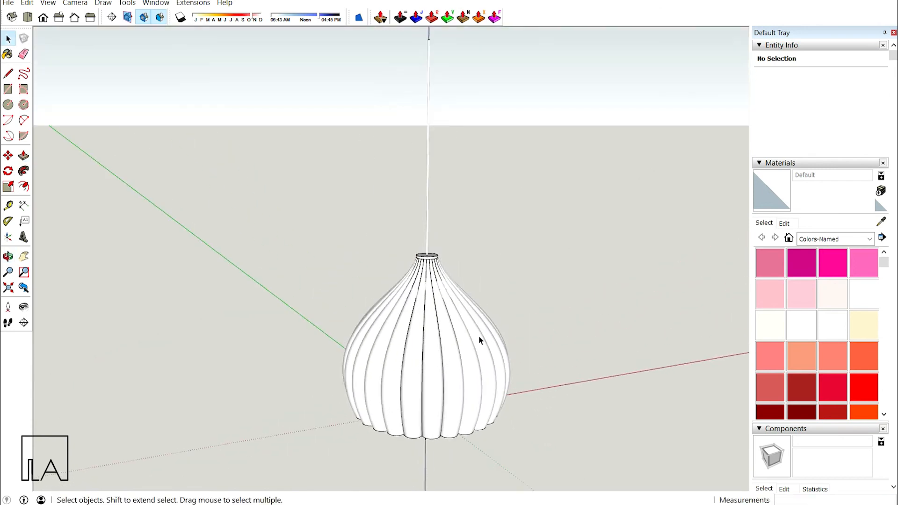
pyautogui.moveTo(479, 340); pyautogui.dragTo(513, 325, button='middle')
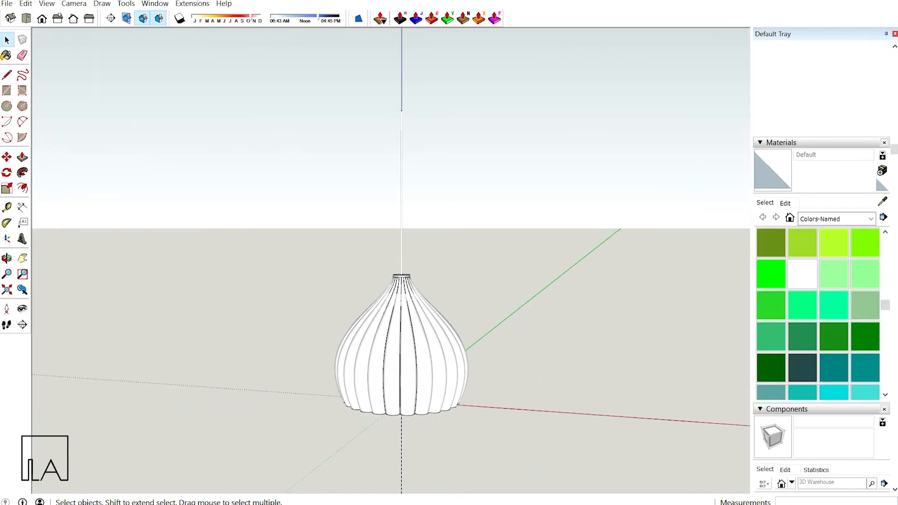
pyautogui.moveTo(513, 324); pyautogui.dragTo(495, 363, button='middle')
pyautogui.moveTo(386, 353); pyautogui.dragTo(667, 326, button='middle')
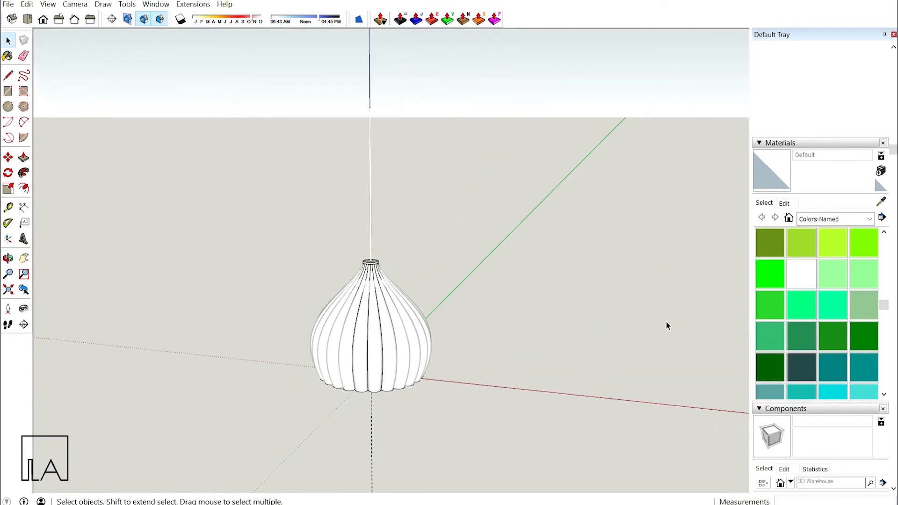
# Search the component library for BULB and place the Light Bulb model beside the lampshade near the red axis
pyautogui.click(814, 483)
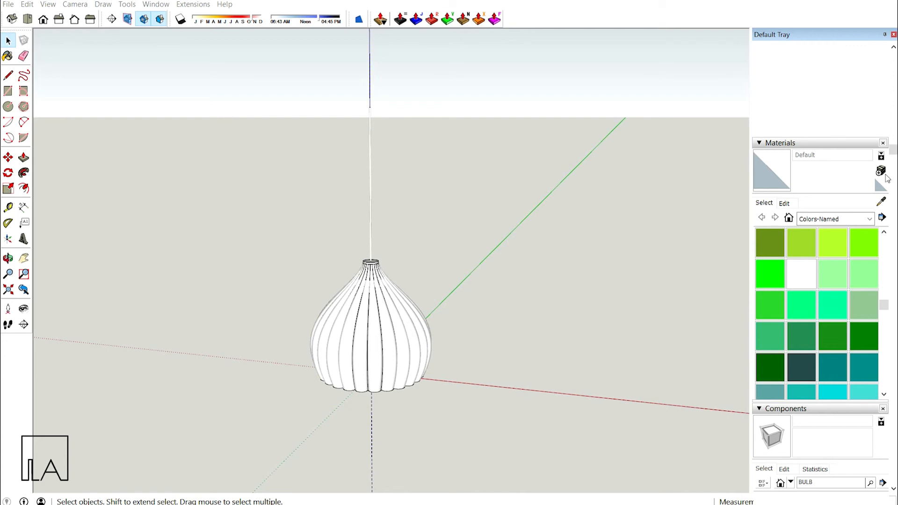
pyautogui.scroll(-3, 811, 431)
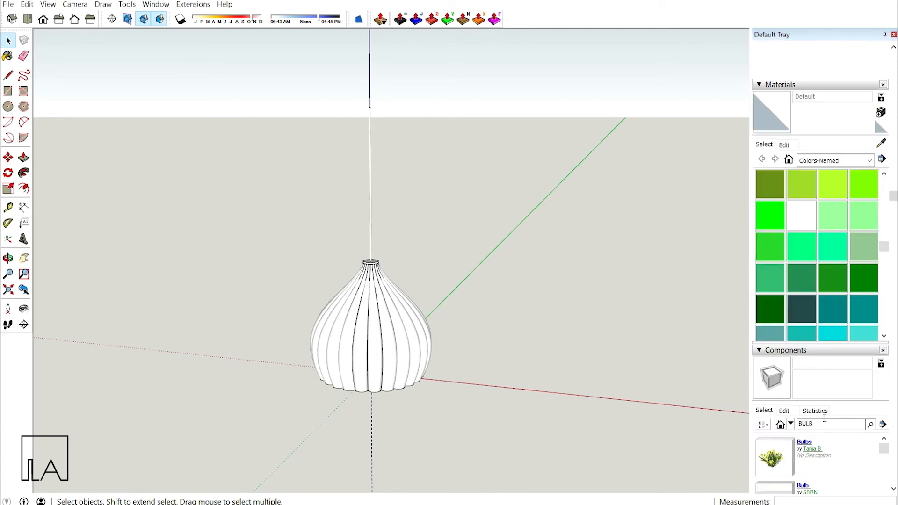
pyautogui.click(770, 443)
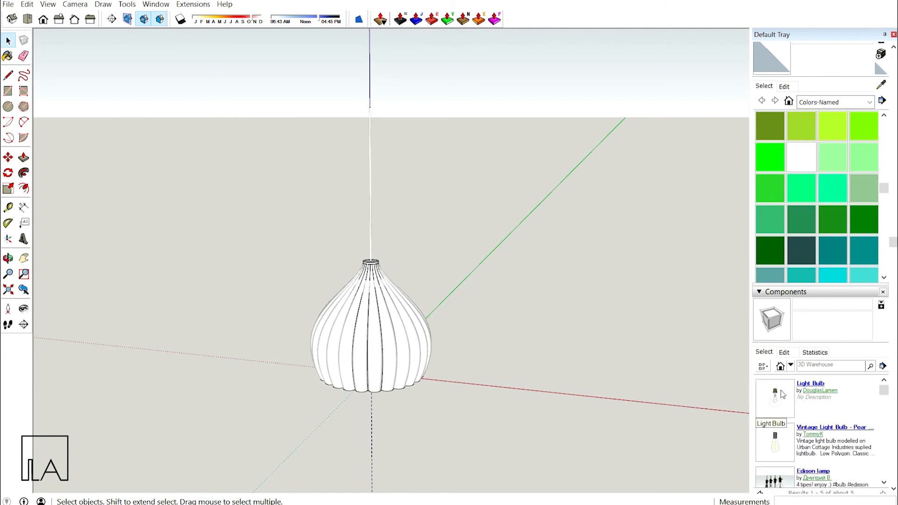
pyautogui.click(775, 397)
pyautogui.click(470, 385)
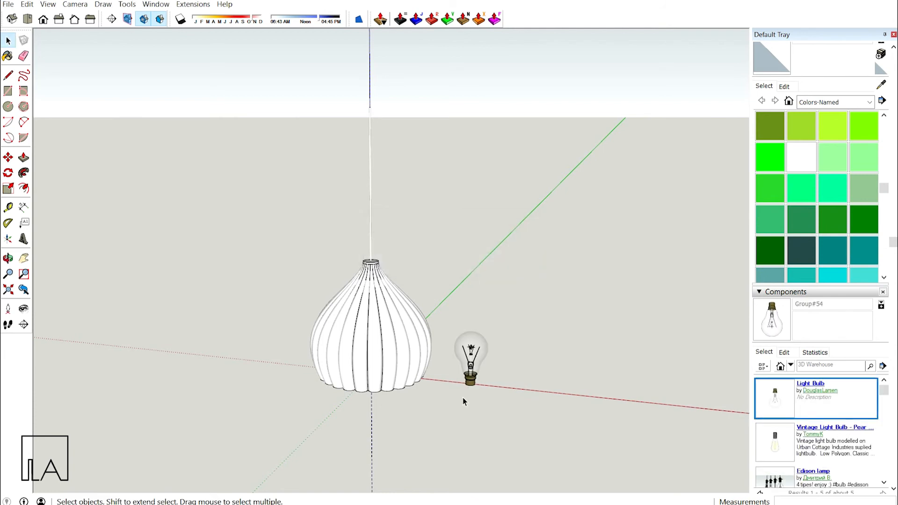
# Flip the light bulb component along its blue axis so its socket points upward
pyautogui.press('m')
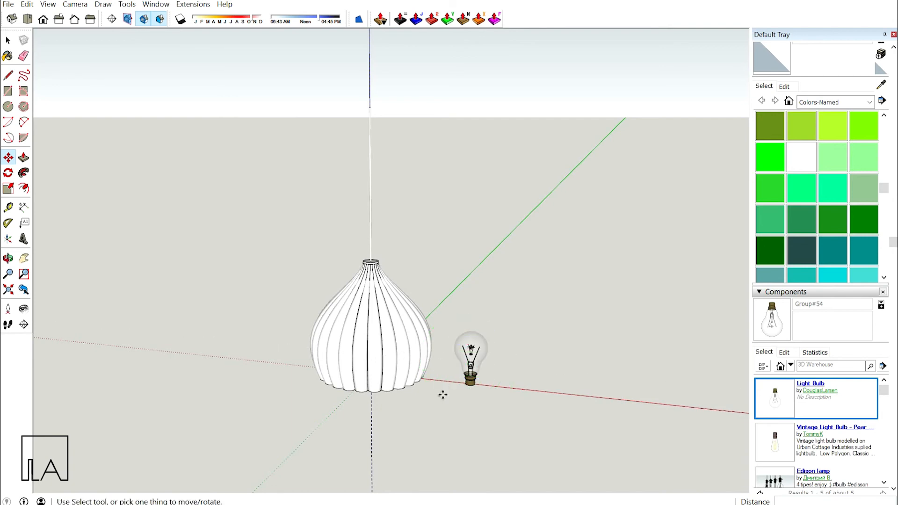
pyautogui.moveTo(480, 394); pyautogui.dragTo(431, 405, button='middle')
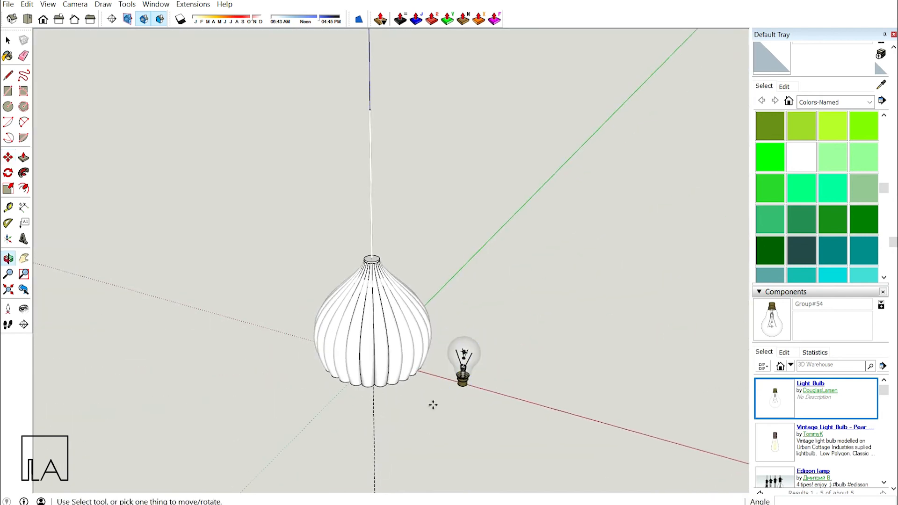
pyautogui.moveTo(383, 305); pyautogui.dragTo(435, 323, button='middle')
pyautogui.press('space')
pyautogui.moveTo(498, 378); pyautogui.dragTo(466, 375, button='middle')
pyautogui.click(490, 352)
pyautogui.rightClick(490, 351)
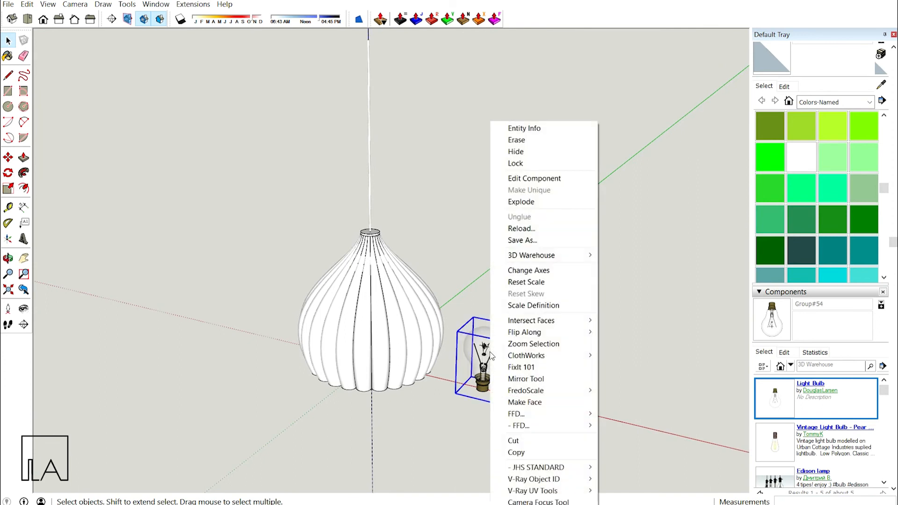
pyautogui.moveTo(541, 332)
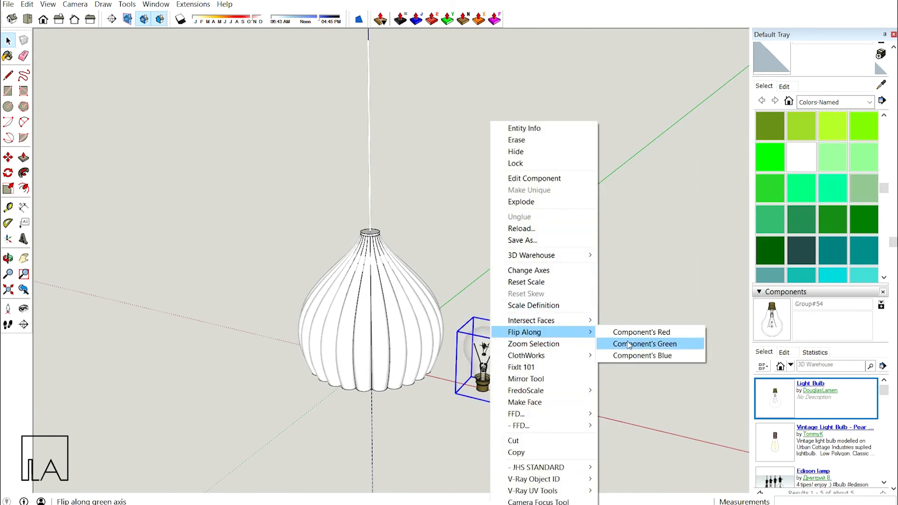
pyautogui.click(634, 356)
# Set the camera to parallel projection and show the lamp and bulb in the standard top view
pyautogui.moveTo(524, 405); pyautogui.dragTo(467, 394, button='middle')
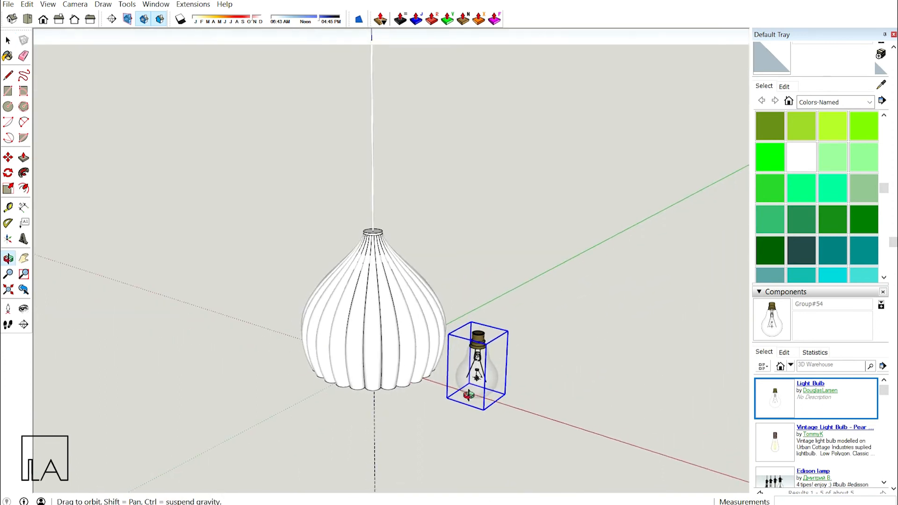
pyautogui.moveTo(468, 342); pyautogui.dragTo(475, 400, button='middle')
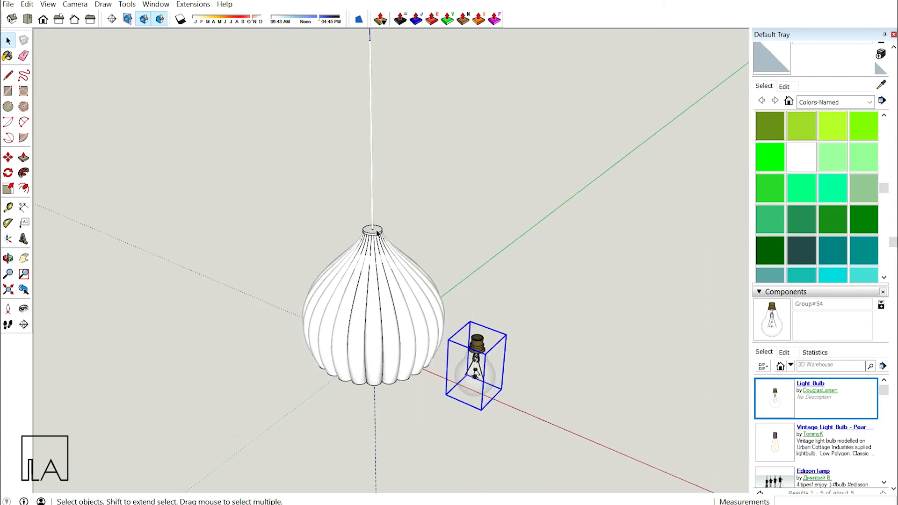
pyautogui.moveTo(374, 290); pyautogui.dragTo(492, 368, button='middle')
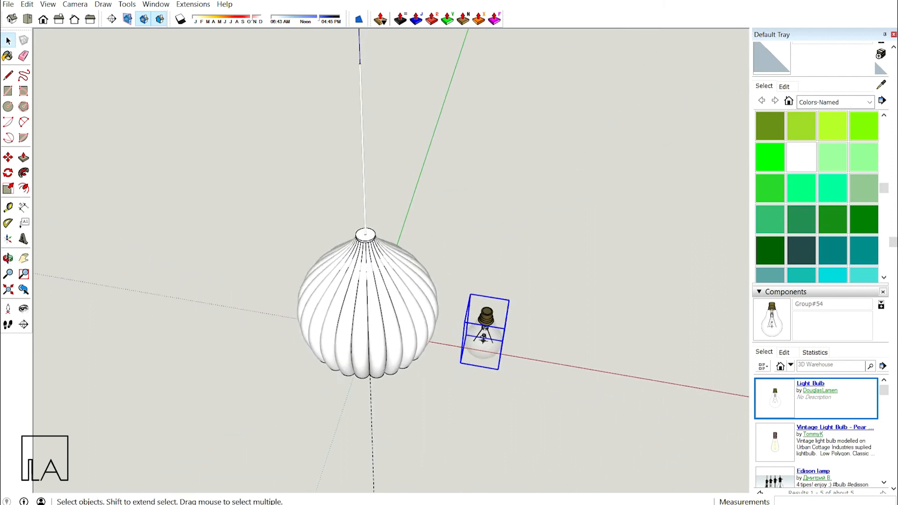
pyautogui.click(75, 6)
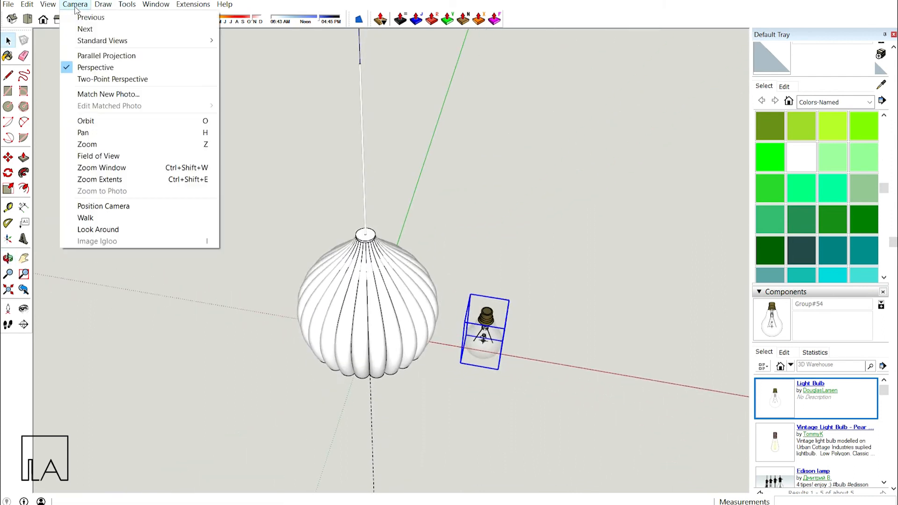
pyautogui.click(118, 55)
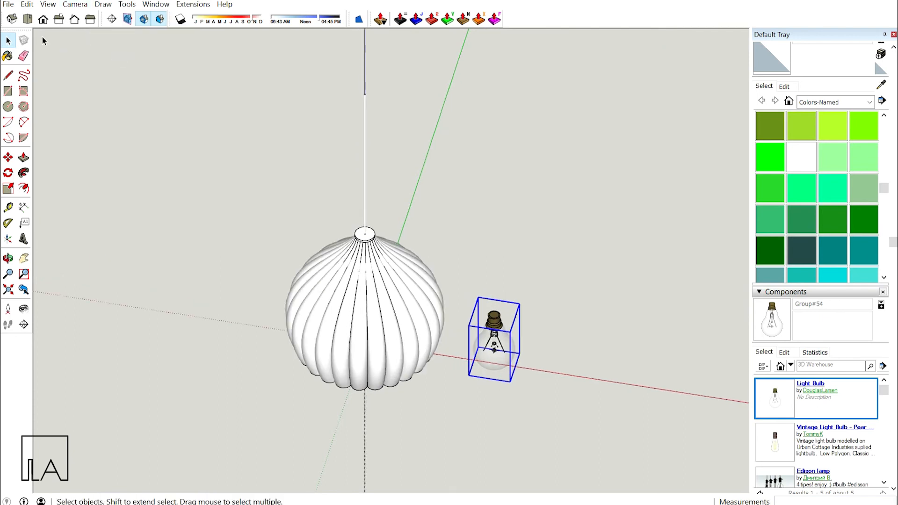
pyautogui.click(22, 22)
pyautogui.scroll(4, 372, 281)
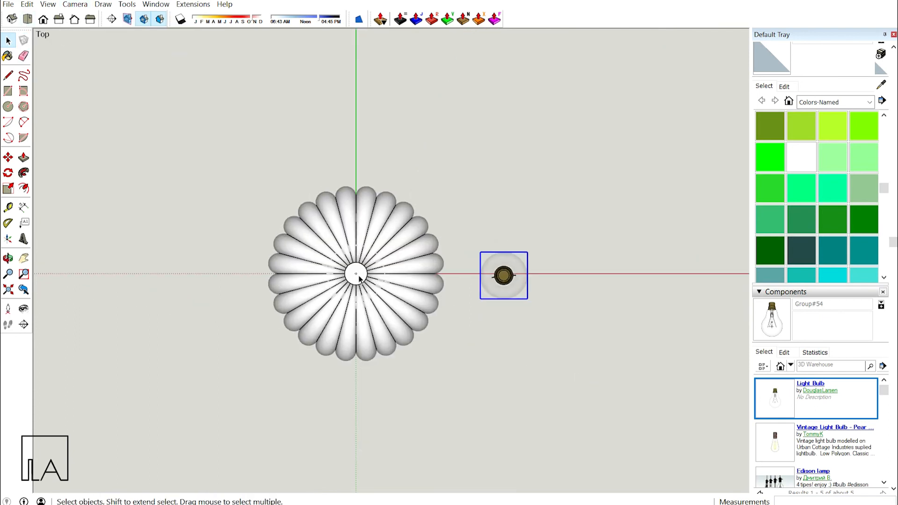
# Show the hidden back edges and move the light bulb along the red axis to the centre of the lampshade
pyautogui.press('m')
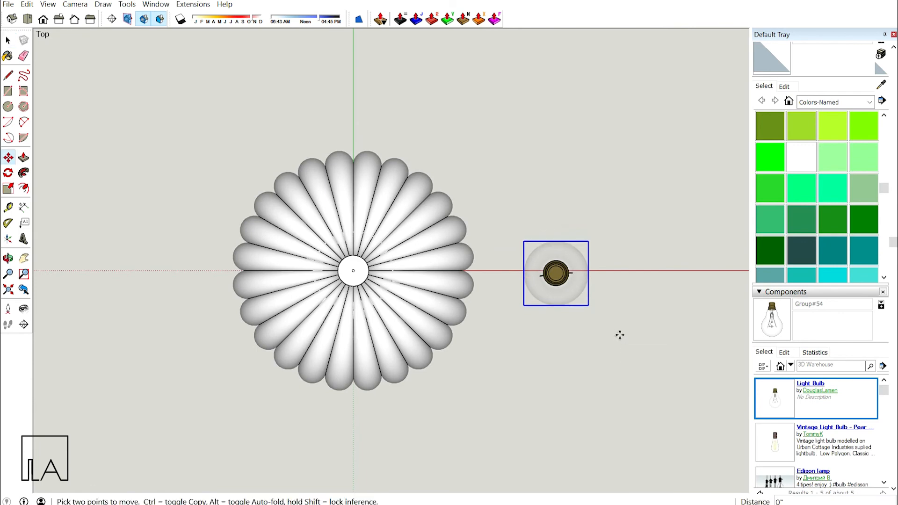
pyautogui.scroll(5, 574, 271)
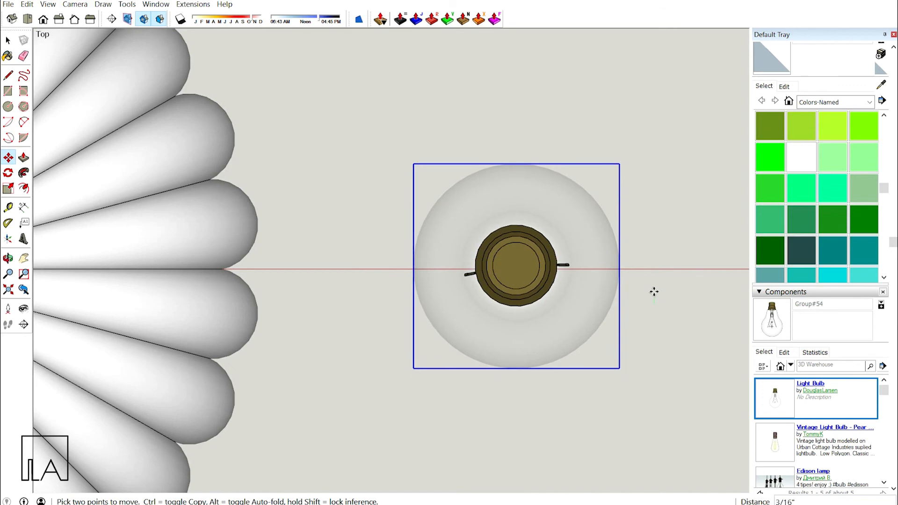
pyautogui.scroll(-5, 654, 292)
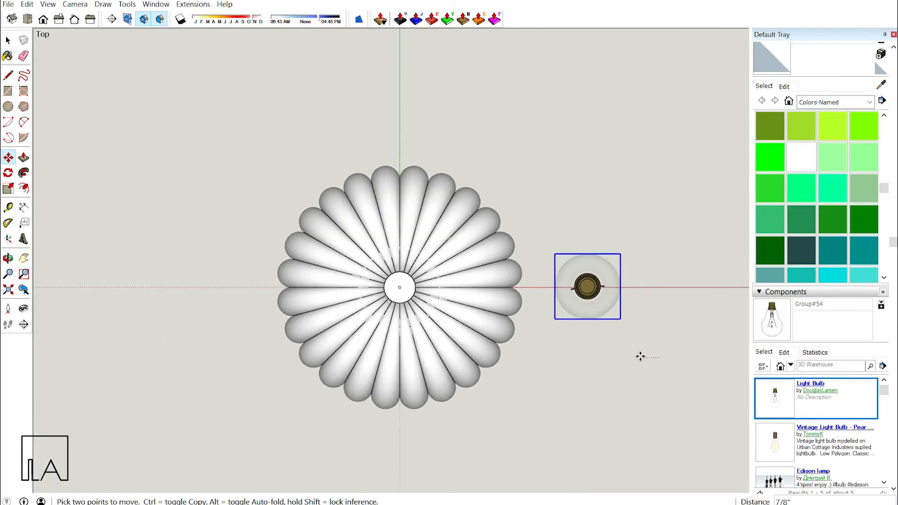
pyautogui.click(520, 359)
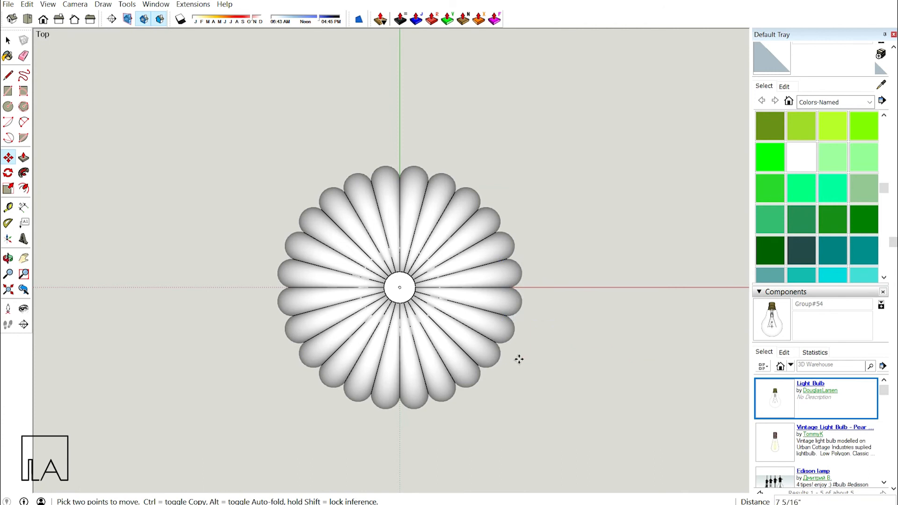
pyautogui.press('k')
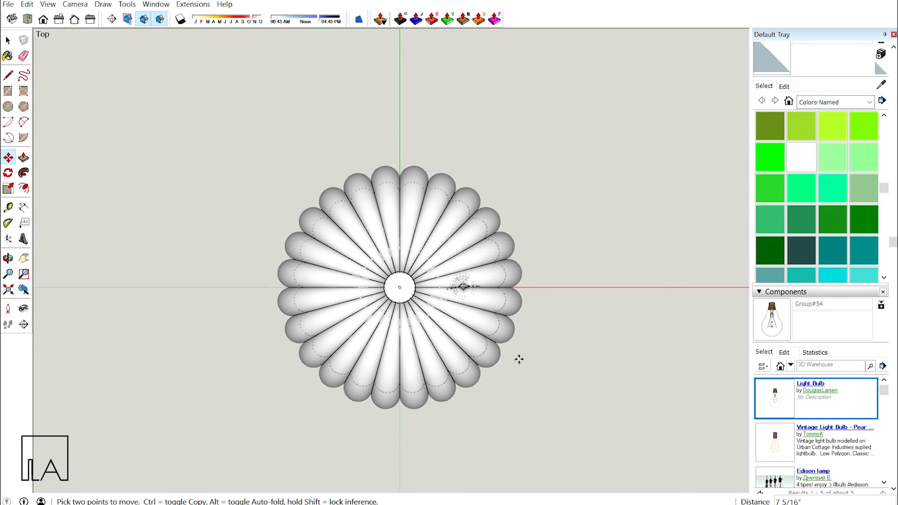
pyautogui.scroll(2, 510, 355)
pyautogui.click(658, 398)
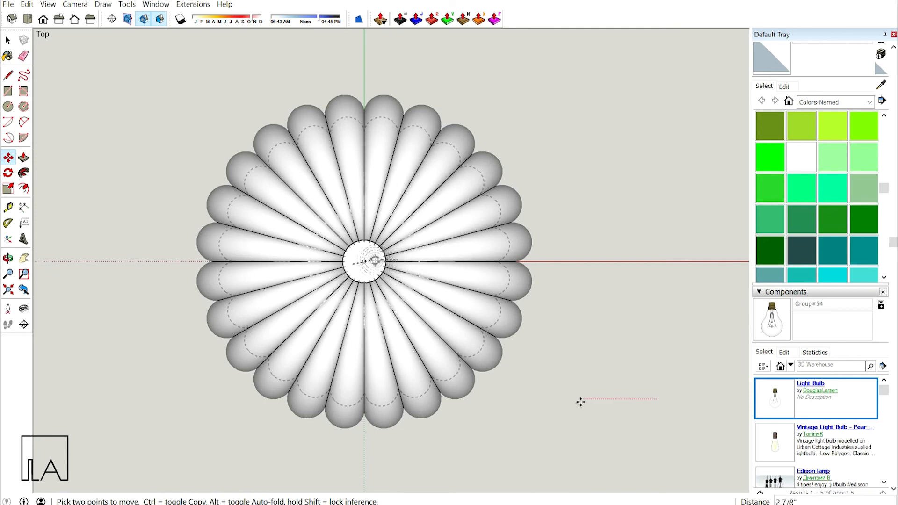
pyautogui.scroll(5, 396, 304)
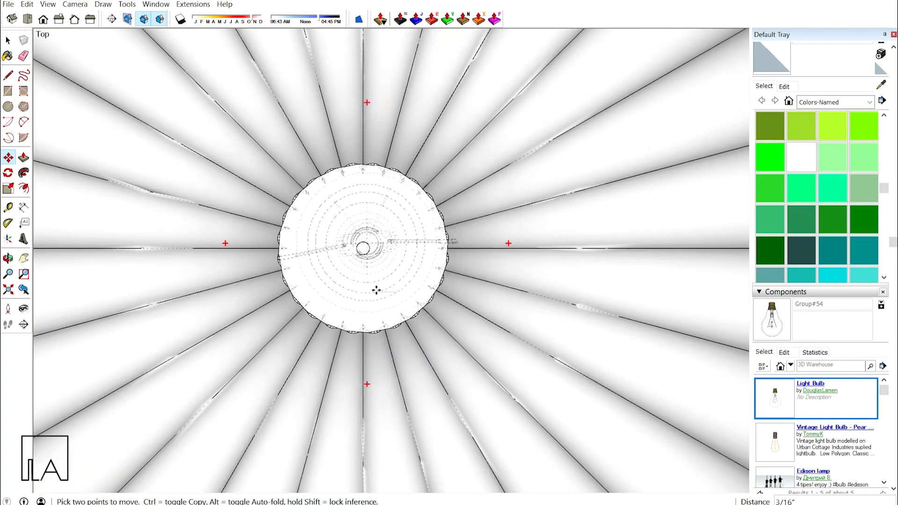
pyautogui.scroll(1, 377, 285)
pyautogui.scroll(2, 377, 285)
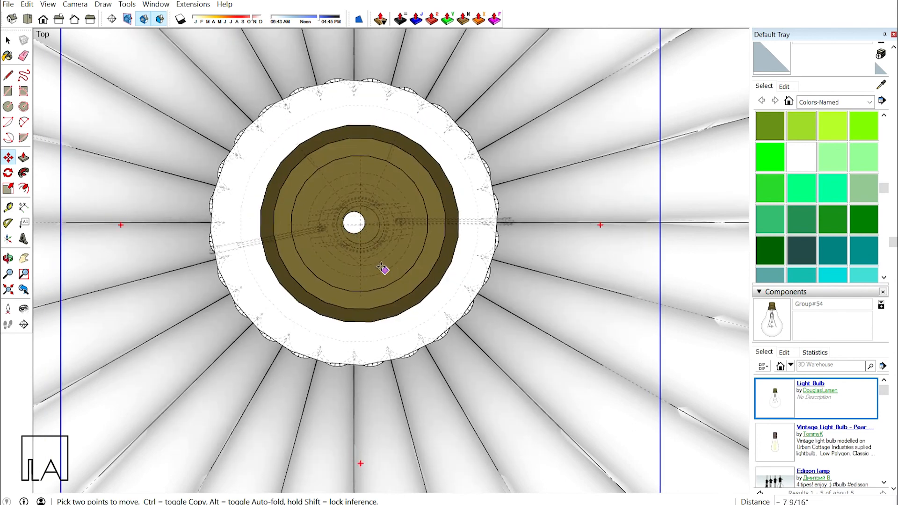
# Nudge the light bulb about 1/16" along the red axis to align it with the centre of the lampshade cap
pyautogui.press('space')
pyautogui.press('m')
pyautogui.click(380, 267)
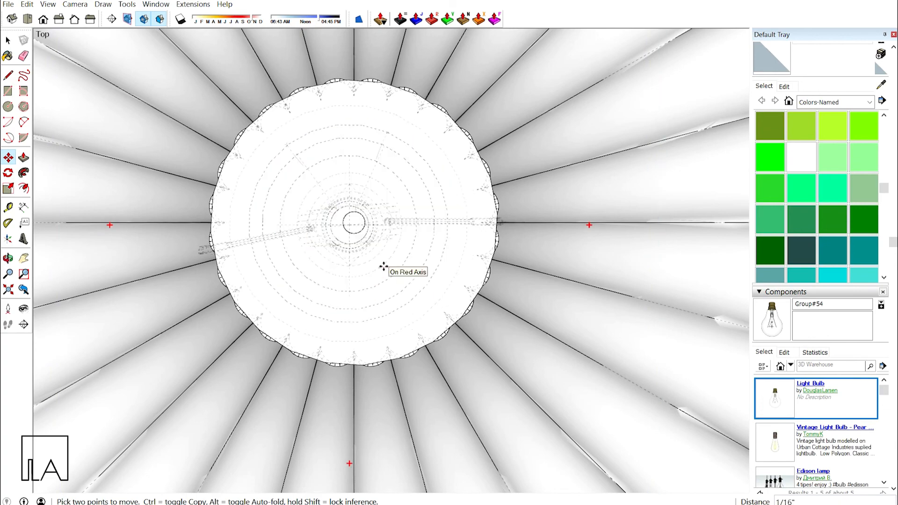
pyautogui.click(377, 267)
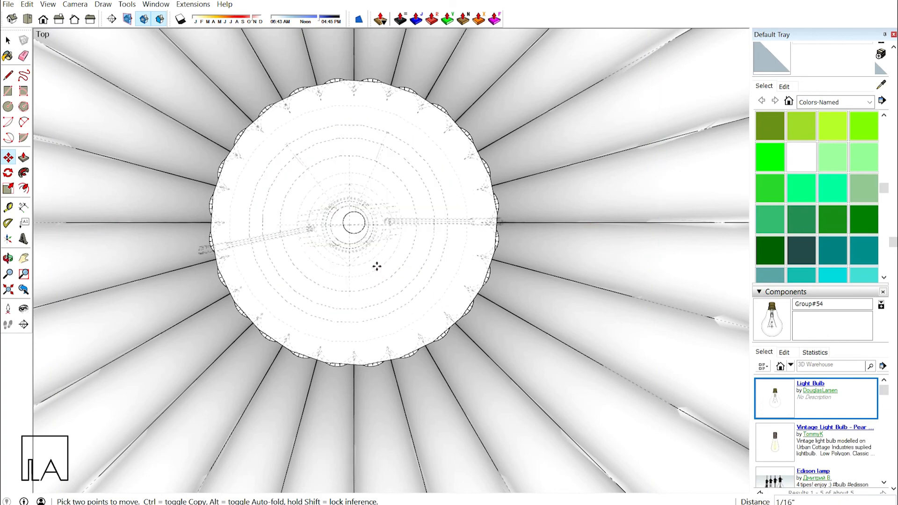
pyautogui.scroll(-10, 377, 266)
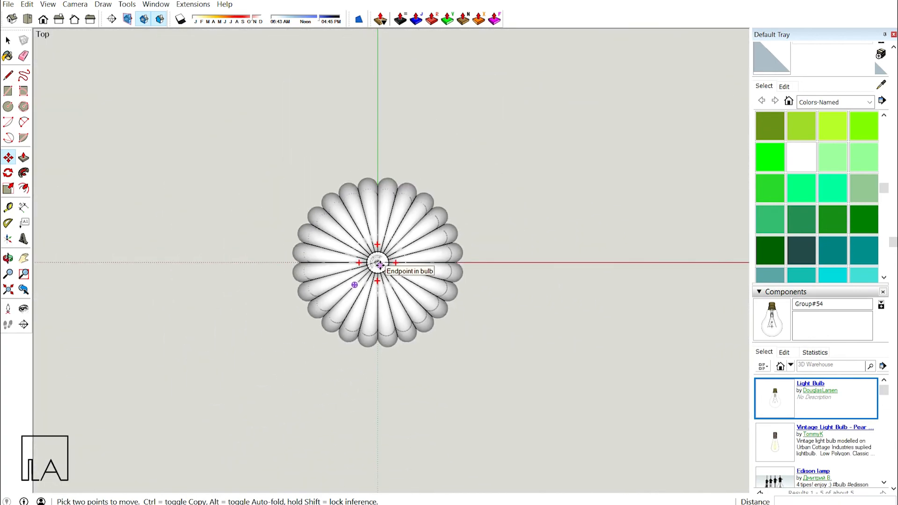
pyautogui.scroll(-1, 378, 264)
pyautogui.press('space')
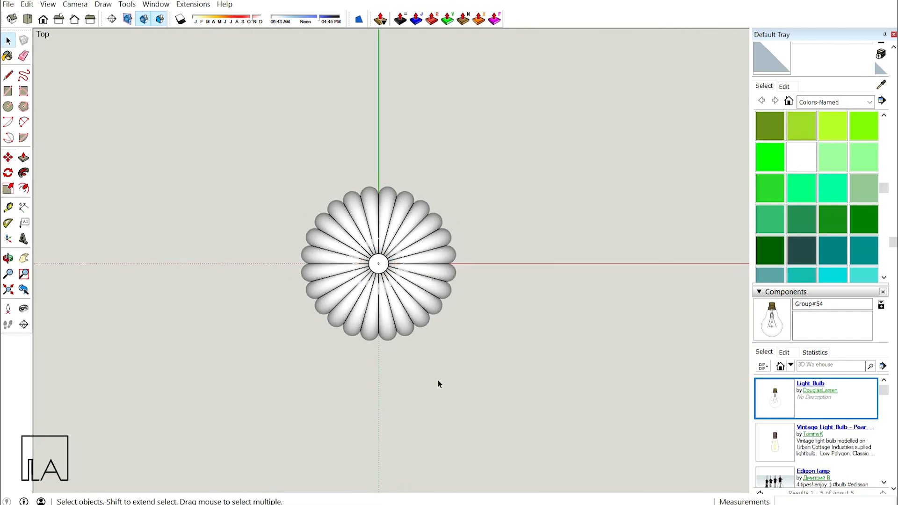
# Raise the light bulb about 6 11/16" along the blue axis so its socket sits in the lampshade's top cap
pyautogui.moveTo(437, 380); pyautogui.dragTo(372, 297, button='middle')
pyautogui.press('m')
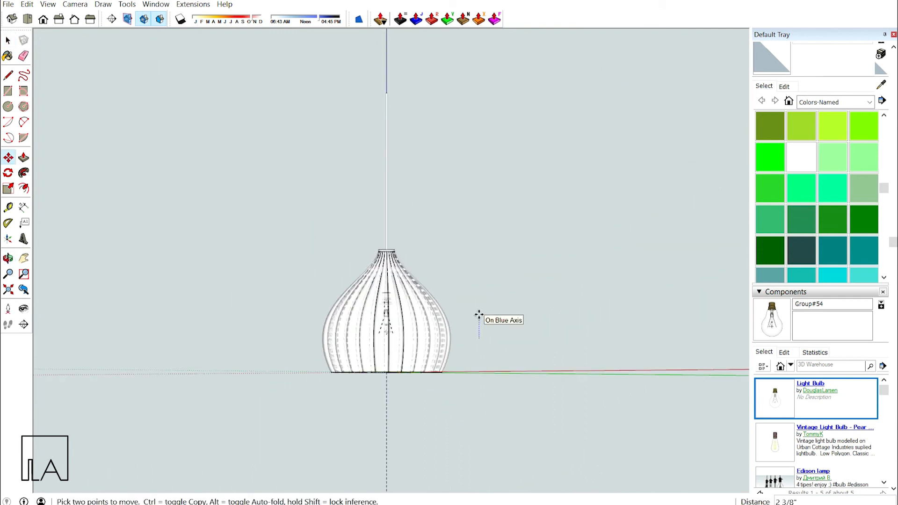
pyautogui.scroll(1, 479, 314)
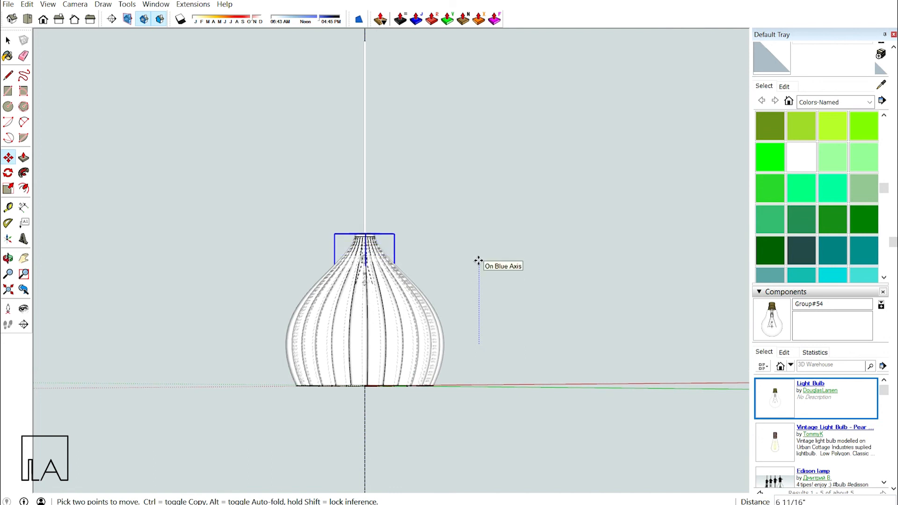
pyautogui.moveTo(451, 262); pyautogui.dragTo(465, 408, button='middle')
pyautogui.scroll(3, 357, 221)
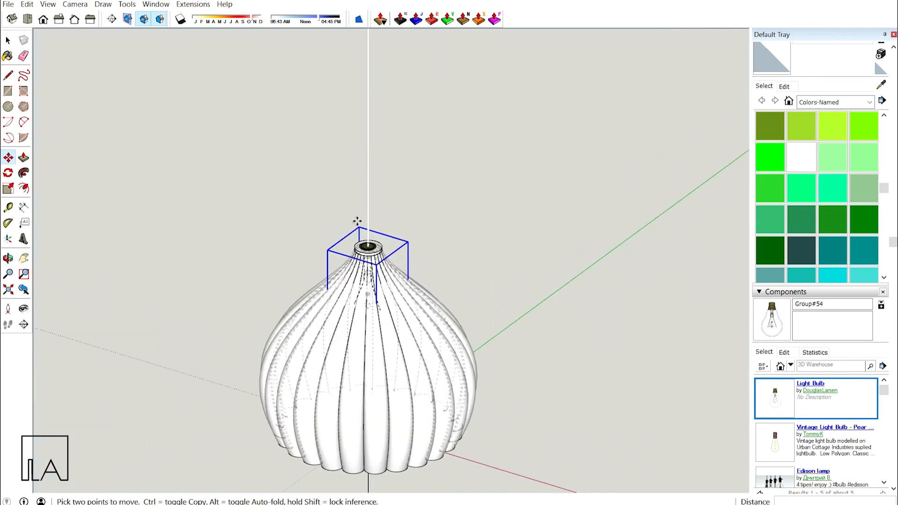
pyautogui.scroll(2, 407, 262)
pyautogui.press('space')
pyautogui.click(498, 235)
pyautogui.moveTo(502, 273); pyautogui.dragTo(493, 257, button='middle')
pyautogui.press('F3')
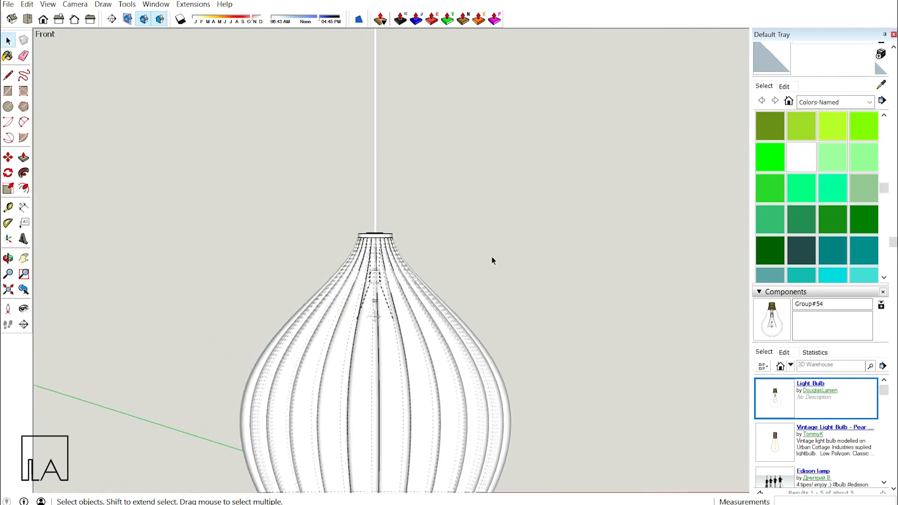
# Open the lampshade group, select all its geometry and paint it with the 0044_DarkGoldenrod colour
pyautogui.scroll(-3, 492, 261)
pyautogui.moveTo(548, 301); pyautogui.dragTo(452, 380, button='middle')
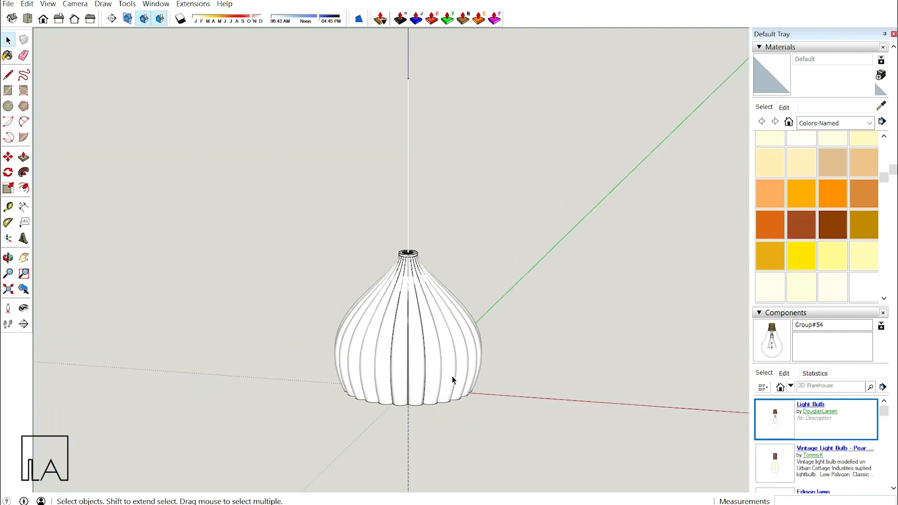
pyautogui.click(452, 380)
pyautogui.doubleClick(453, 380)
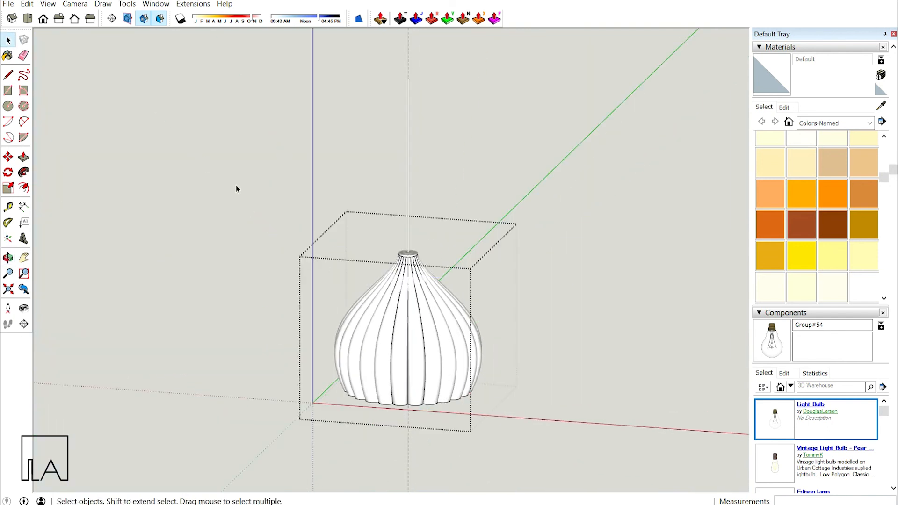
pyautogui.moveTo(236, 186); pyautogui.dragTo(544, 448)
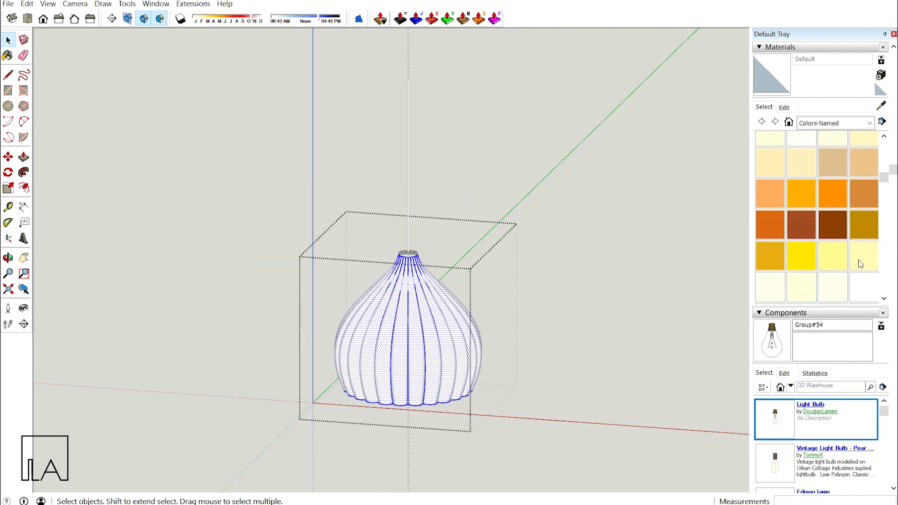
pyautogui.click(868, 228)
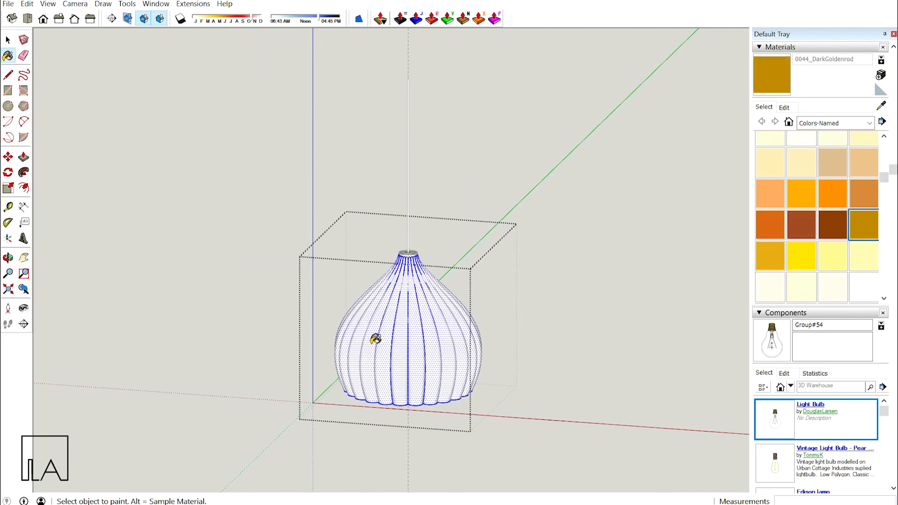
pyautogui.click(404, 316)
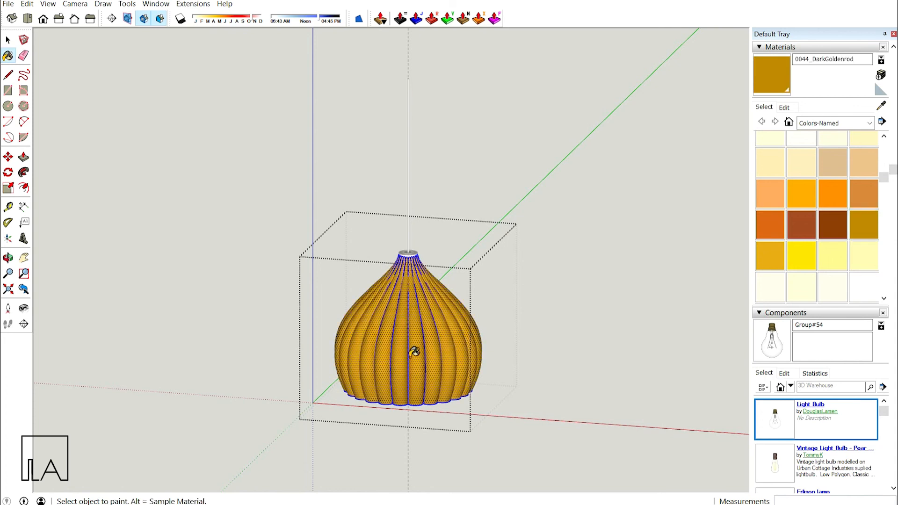
# Close the lampshade group and paint the hanging cord with the 0136_Charcoal colour
pyautogui.moveTo(414, 352); pyautogui.dragTo(556, 286, button='middle')
pyautogui.click(462, 219)
pyautogui.moveTo(462, 219); pyautogui.dragTo(433, 346, button='middle')
pyautogui.scroll(4, 413, 198)
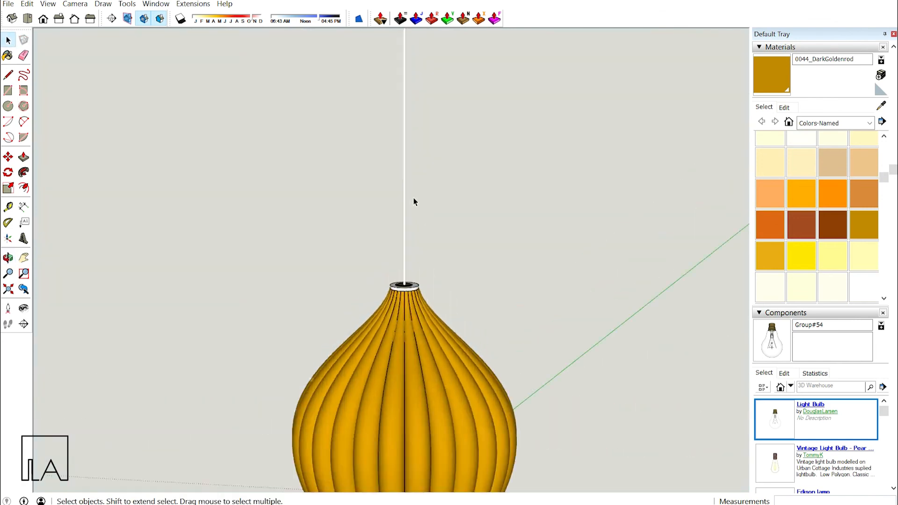
pyautogui.moveTo(421, 276); pyautogui.dragTo(429, 219, button='middle')
pyautogui.scroll(-15, 838, 243)
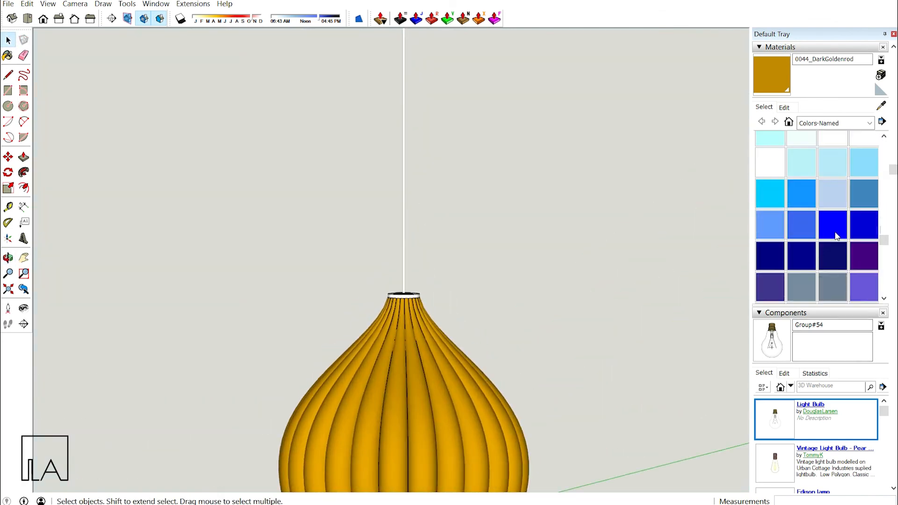
pyautogui.scroll(2, 814, 210)
pyautogui.click(875, 180)
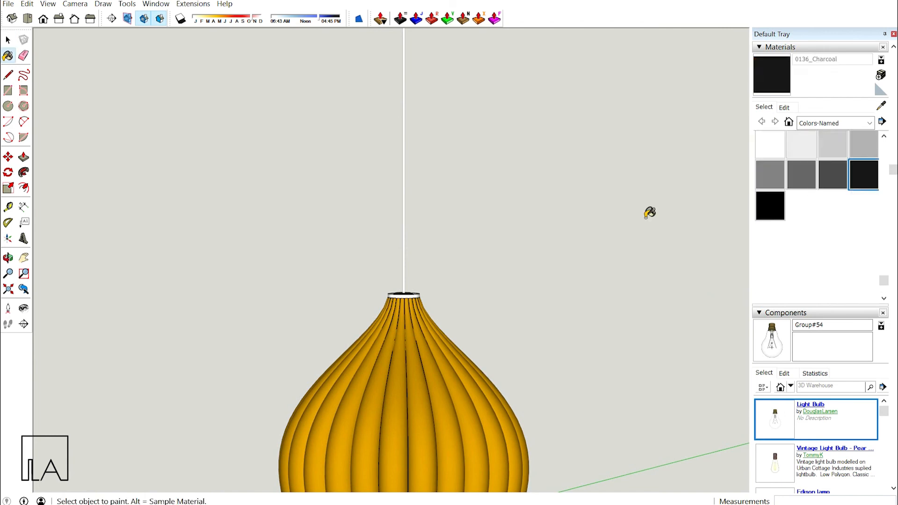
pyautogui.click(405, 193)
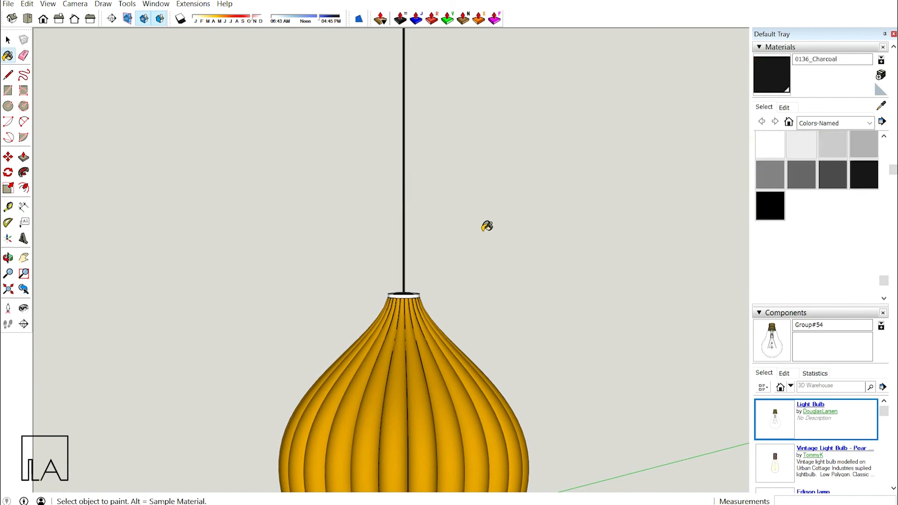
pyautogui.press('space')
# Examine the painted pendant lamp from several sides and through the open underside of the shade
pyautogui.scroll(-5, 459, 346)
pyautogui.moveTo(459, 346)
pyautogui.mouseDown(button='middle')
pyautogui.moveTo(431, 411)
pyautogui.moveTo(419, 220)
pyautogui.moveTo(425, 243)
pyautogui.moveTo(289, 307)
pyautogui.moveTo(276, 377)
pyautogui.mouseUp(button='middle')
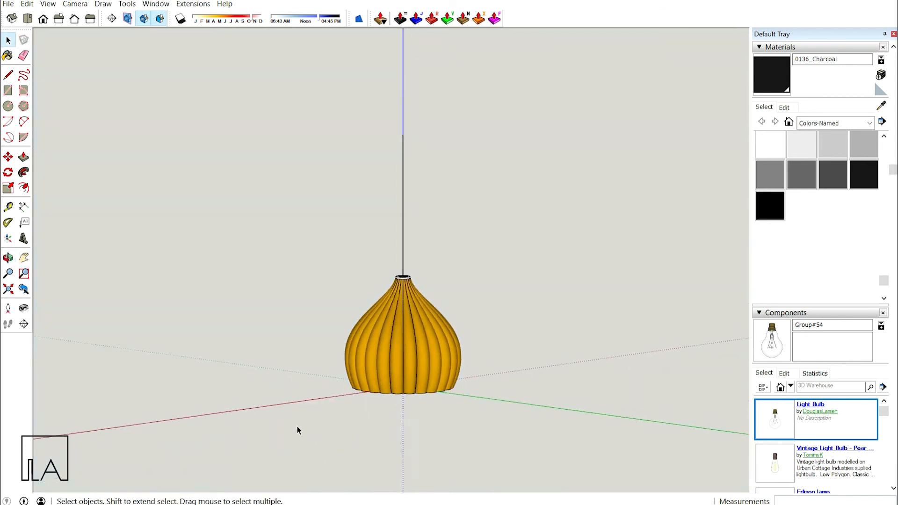
pyautogui.moveTo(299, 427); pyautogui.dragTo(470, 358, button='middle')
pyautogui.scroll(5, 314, 377)
pyautogui.moveTo(323, 376); pyautogui.dragTo(658, 231, button='middle')
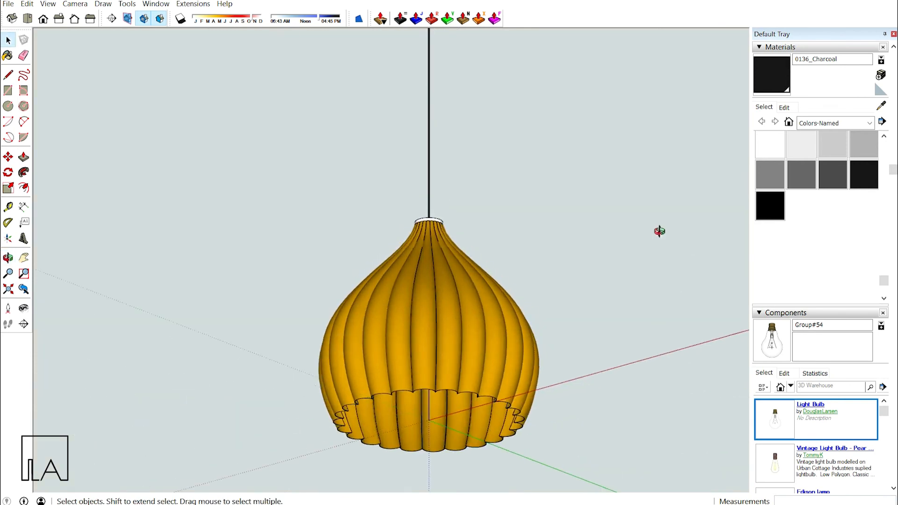
pyautogui.scroll(-2, 487, 317)
pyautogui.moveTo(487, 317); pyautogui.dragTo(460, 306, button='middle')
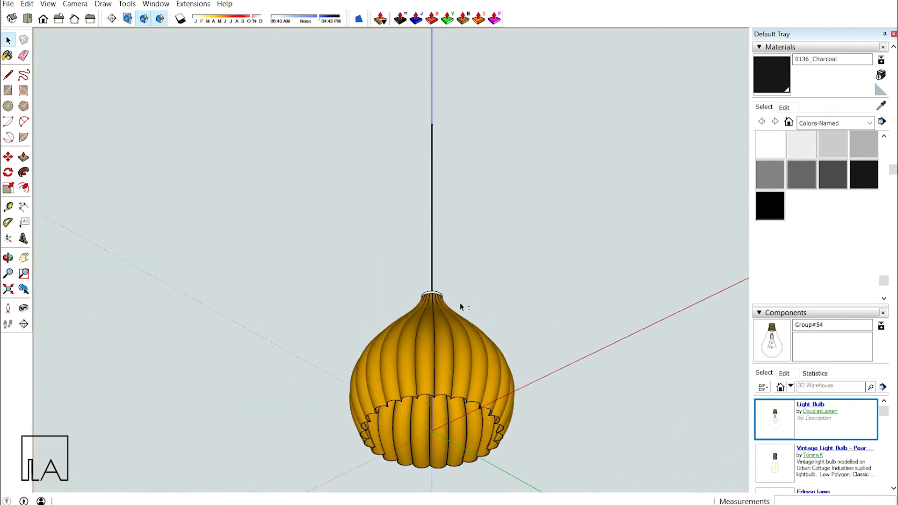
# Switch the camera to perspective projection and view the finished lamp from above
pyautogui.click(75, 4)
pyautogui.click(82, 64)
pyautogui.moveTo(555, 304); pyautogui.dragTo(394, 410, button='middle')
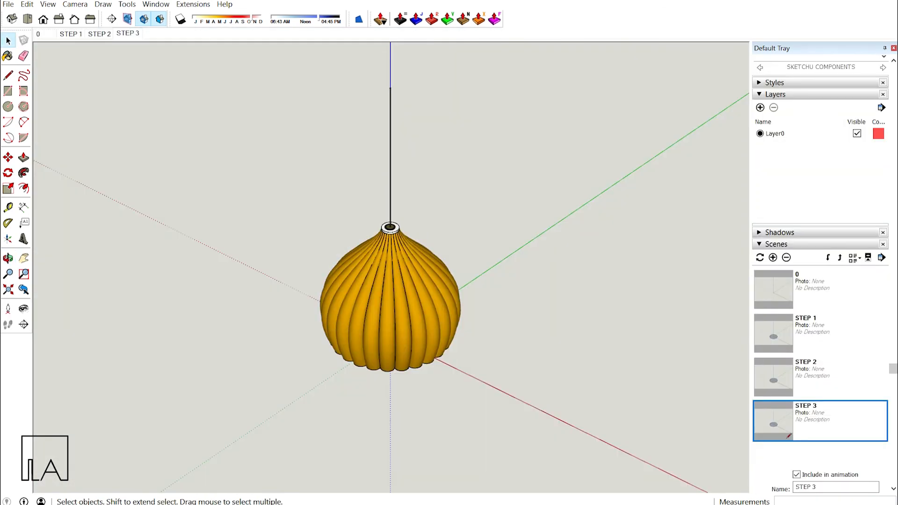